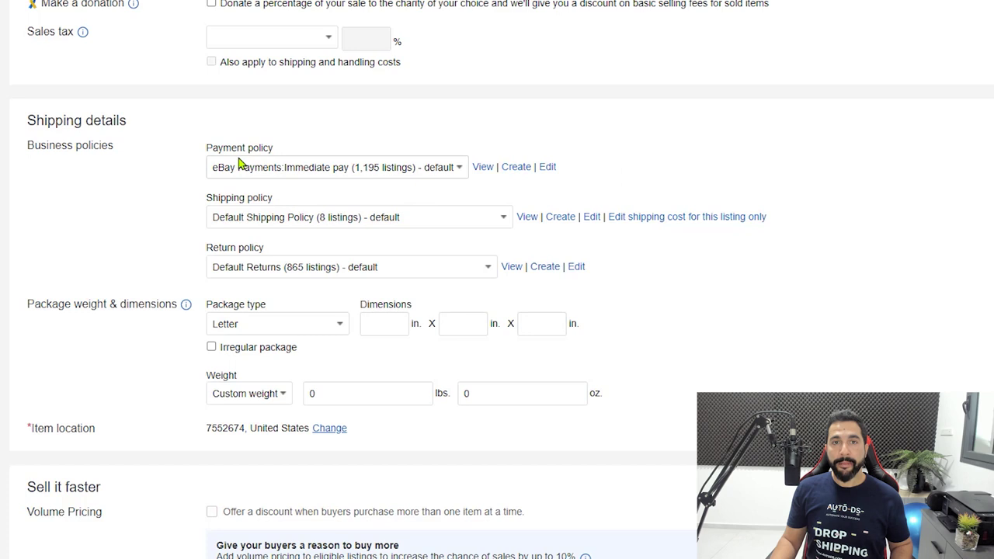
Draft a new payment policy named "Payment Policy - Managed" and close it without saving.
{"action": "left_click", "coordinate": [516, 169]}
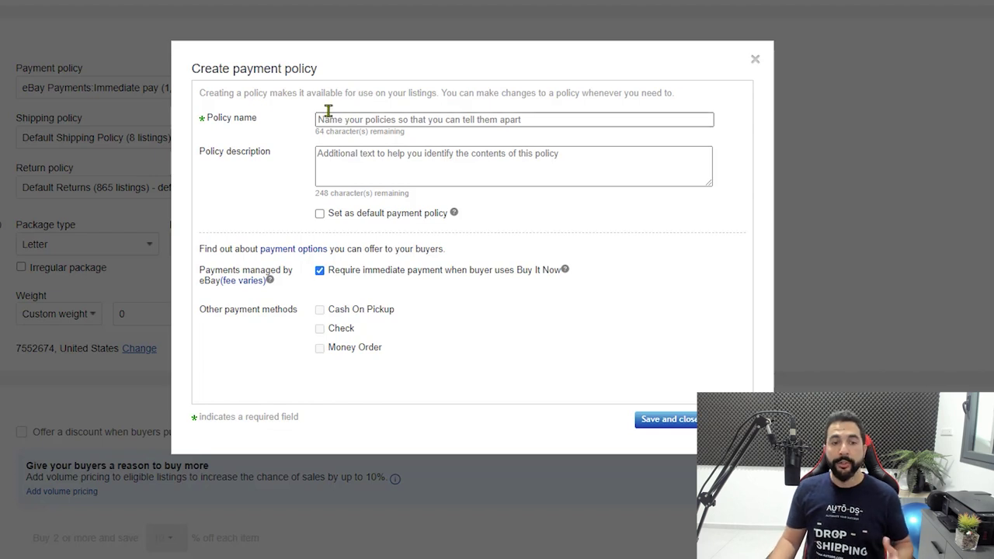
{"action": "left_click", "coordinate": [347, 119]}
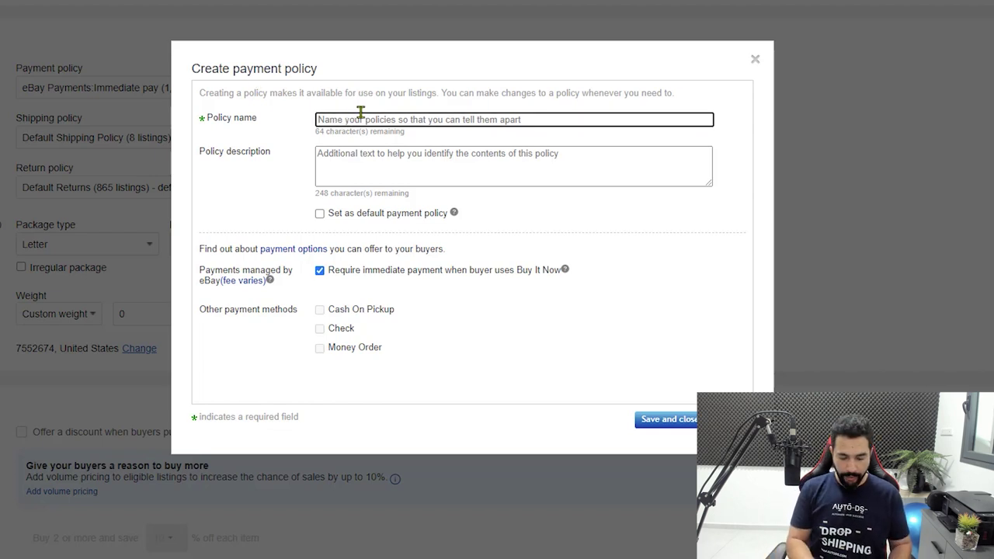
{"action": "type", "text": "Payment Policy"}
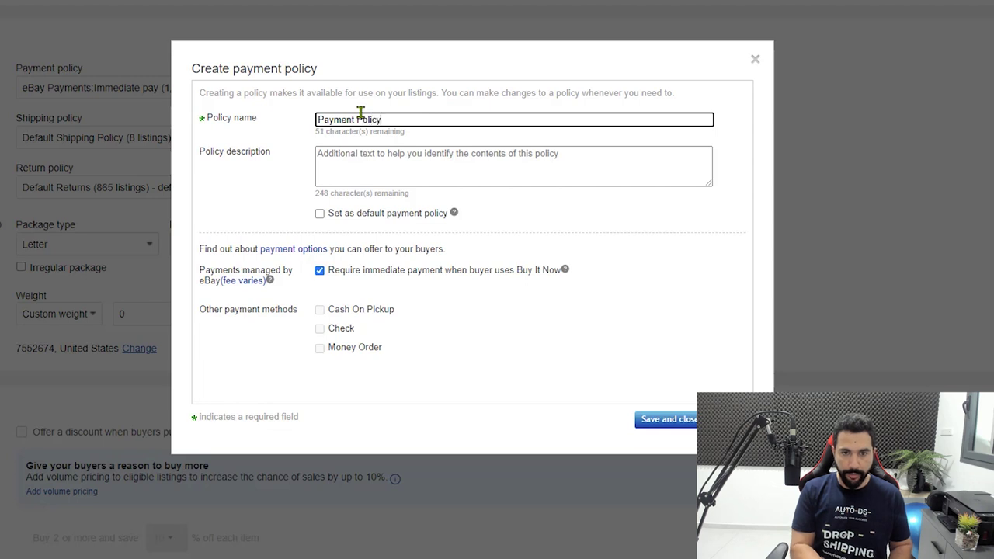
{"action": "type", "text": " = Managed"}
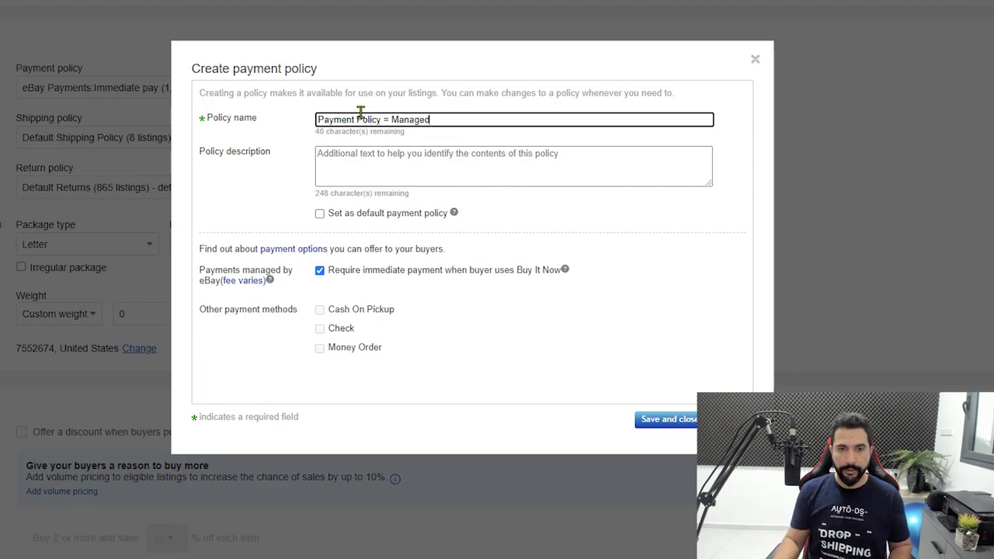
{"action": "key", "text": "BackSpace"}
{"action": "key", "text": "BackSpace"}
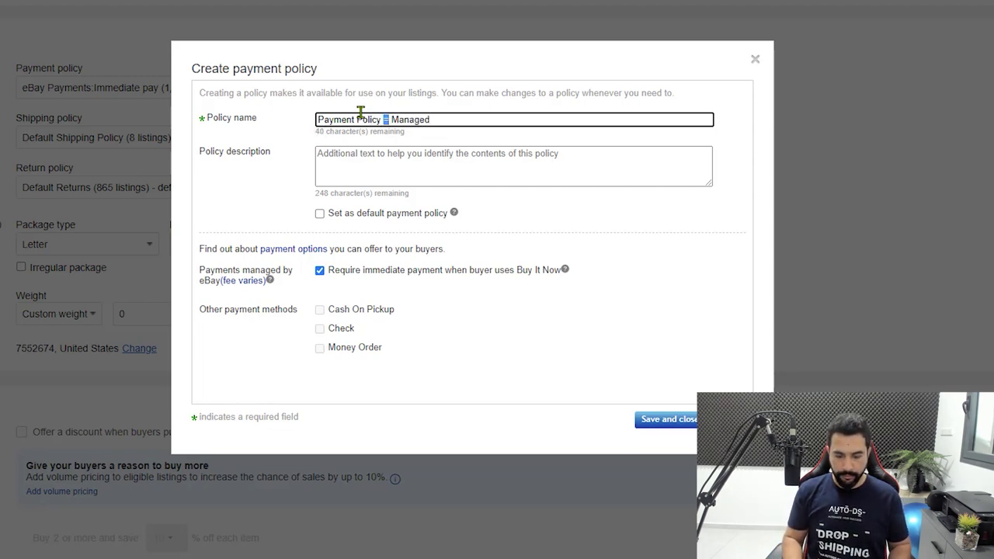
{"action": "type", "text": "-"}
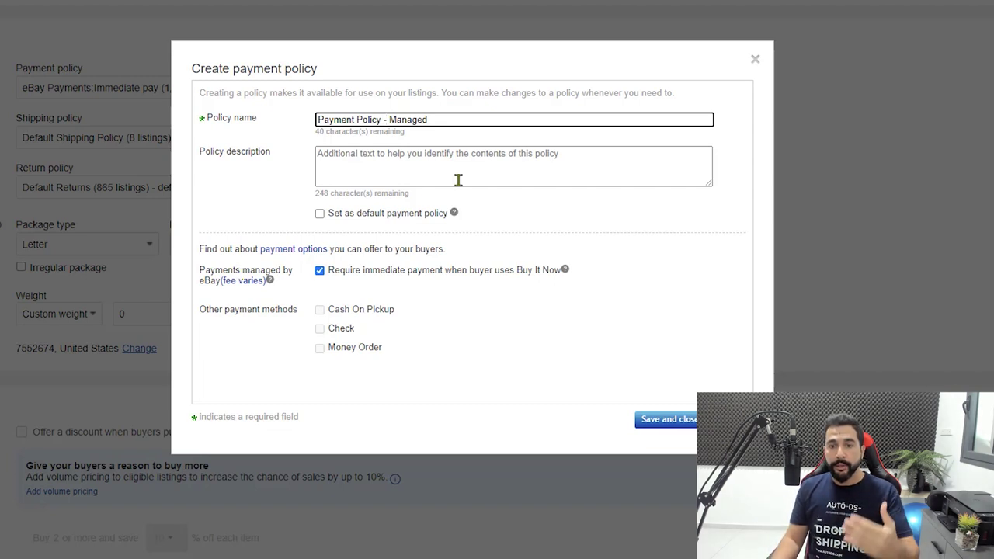
{"action": "left_click", "coordinate": [755, 60]}
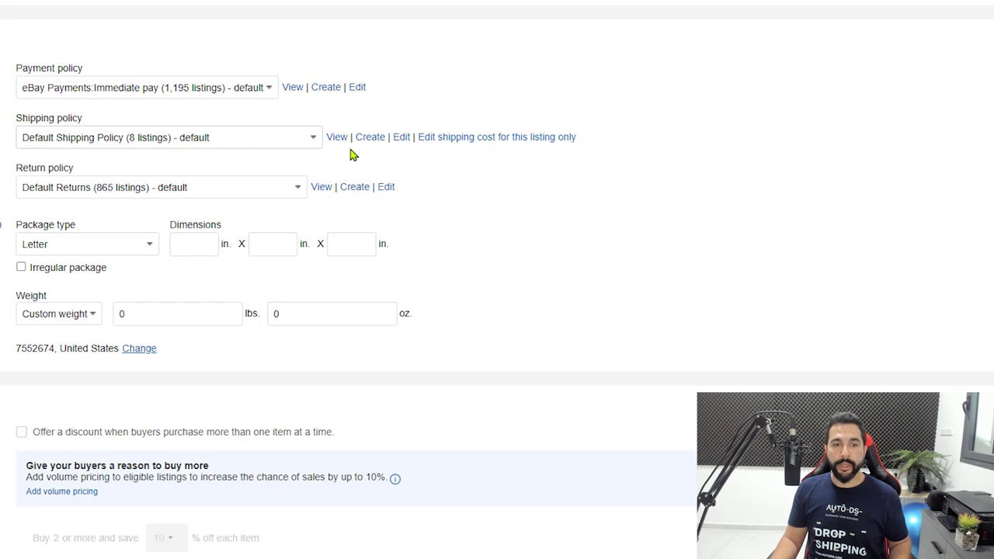
Start a new shipping policy and name it "USA Shipping".
{"action": "left_click", "coordinate": [371, 137]}
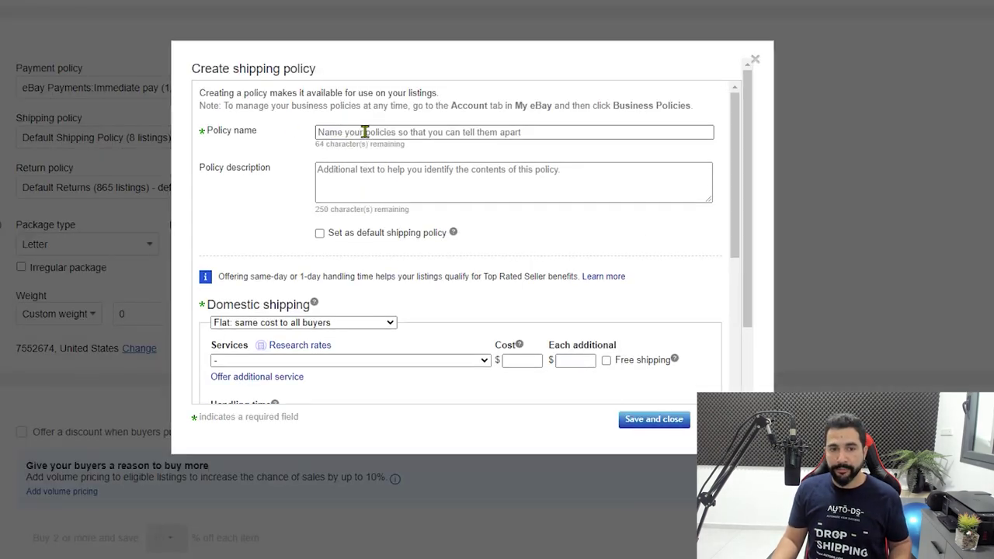
{"action": "left_click", "coordinate": [364, 132]}
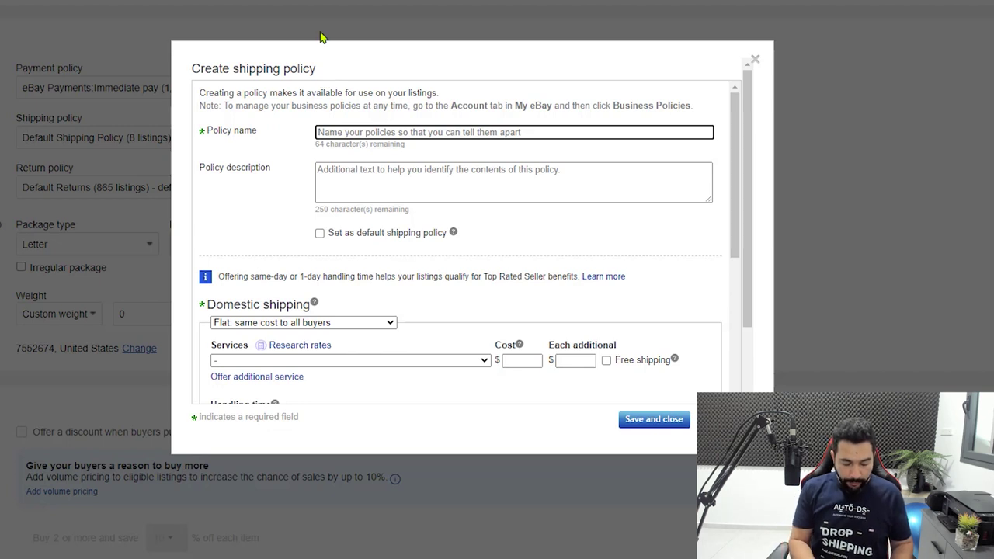
{"action": "type", "text": "USA Shipping"}
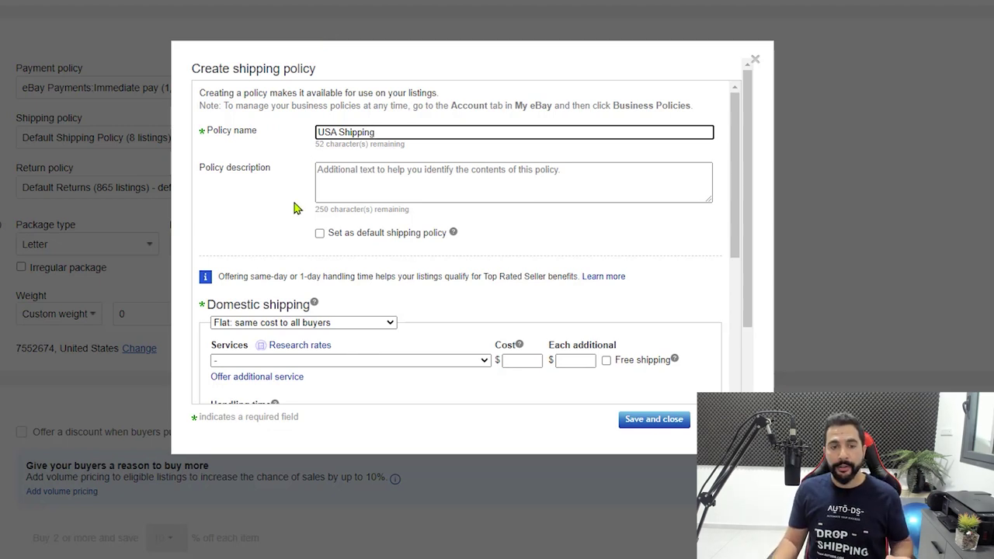
Choose Expedited Shipping (1 to 3 business days) as the policy's domestic shipping service.
{"action": "scroll", "coordinate": [294, 209], "scroll_direction": "down", "scroll_amount": 2}
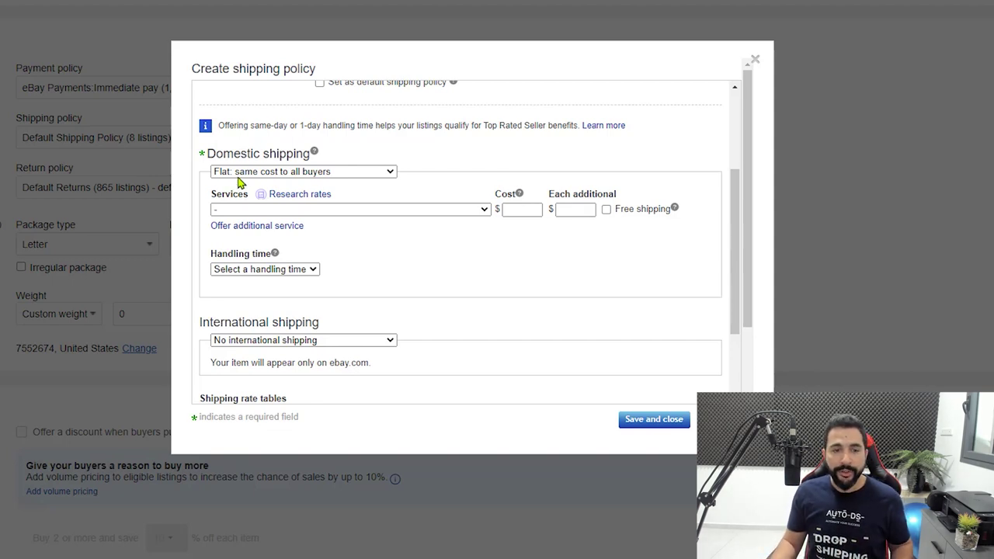
{"action": "left_click", "coordinate": [321, 210]}
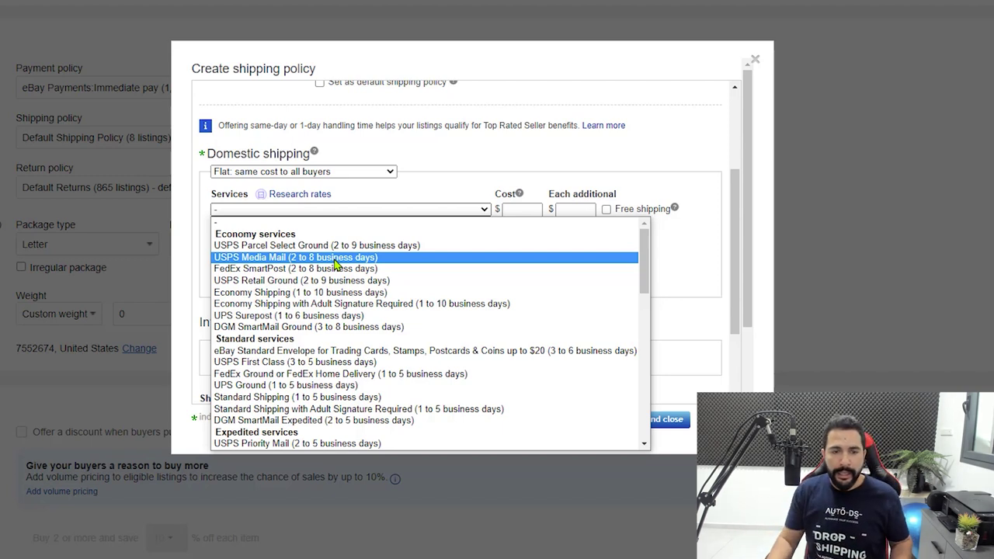
{"action": "scroll", "coordinate": [339, 272], "scroll_direction": "down", "scroll_amount": 2}
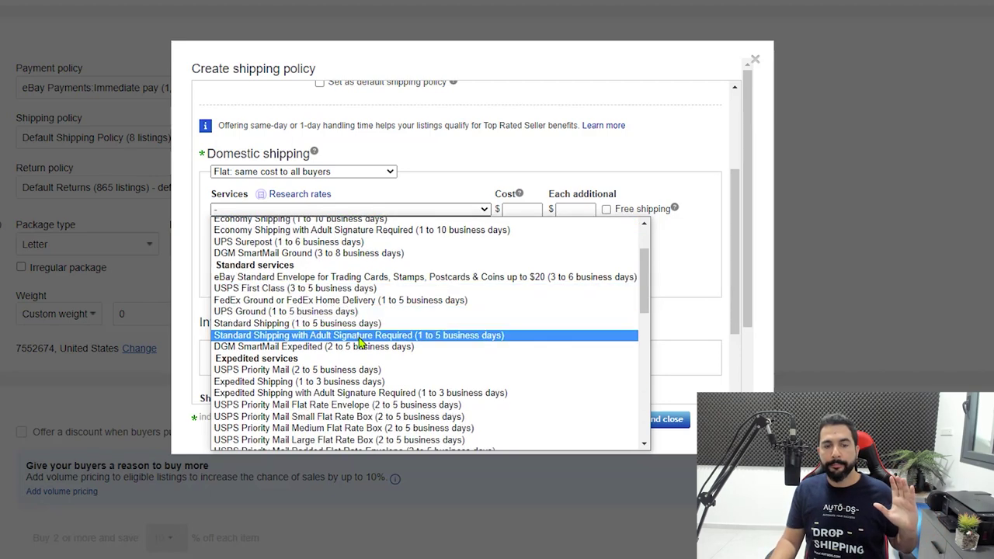
{"action": "scroll", "coordinate": [396, 290], "scroll_direction": "up", "scroll_amount": 3}
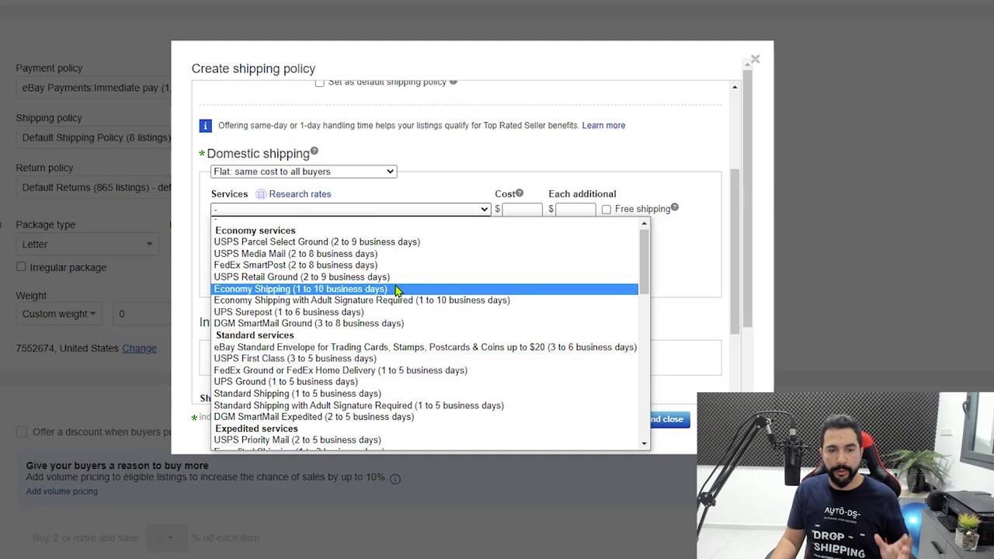
{"action": "scroll", "coordinate": [466, 264], "scroll_direction": "down", "scroll_amount": 4}
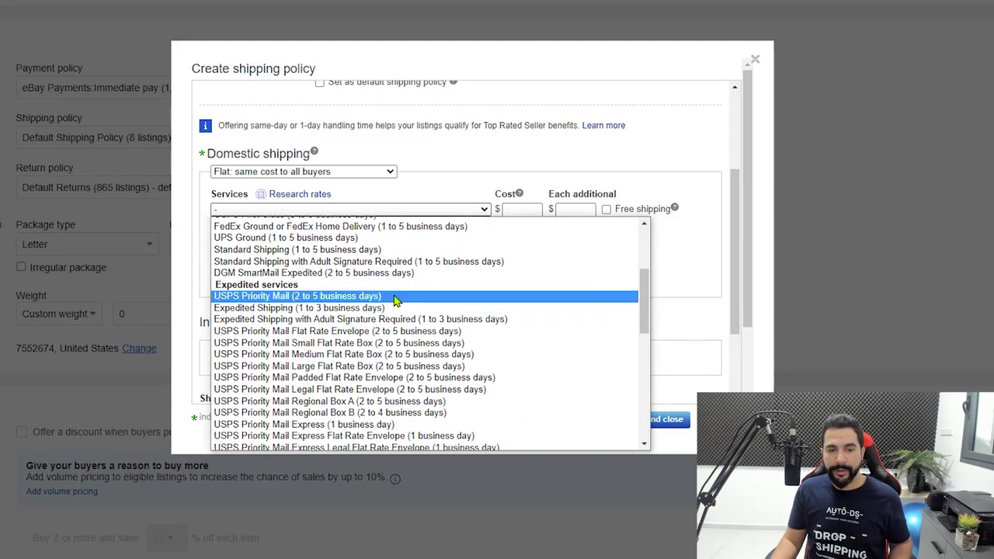
{"action": "left_click", "coordinate": [289, 309]}
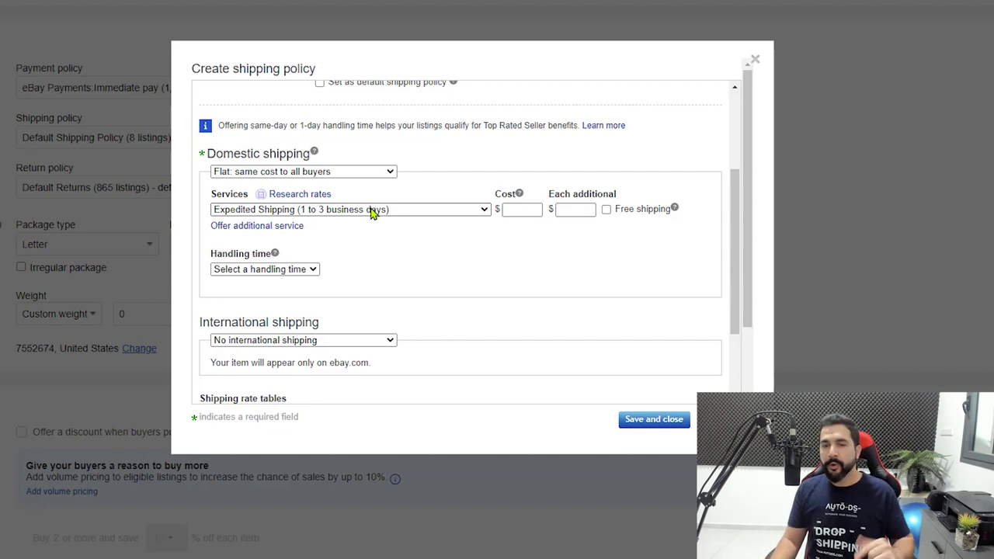
Enter 0 for the domestic shipping cost and each additional item, and enable free shipping.
{"action": "left_click", "coordinate": [513, 209]}
{"action": "type", "text": "0"}
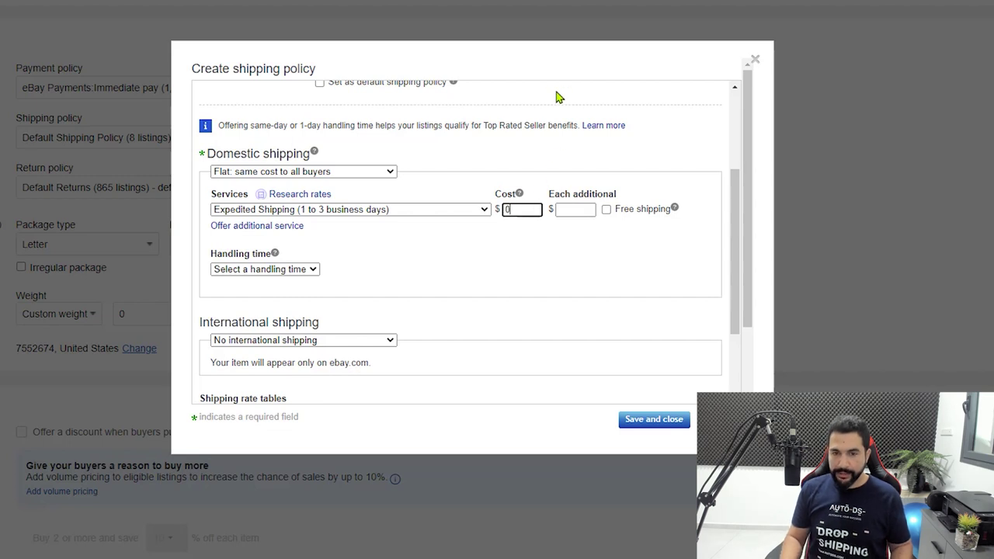
{"action": "key", "text": "Tab"}
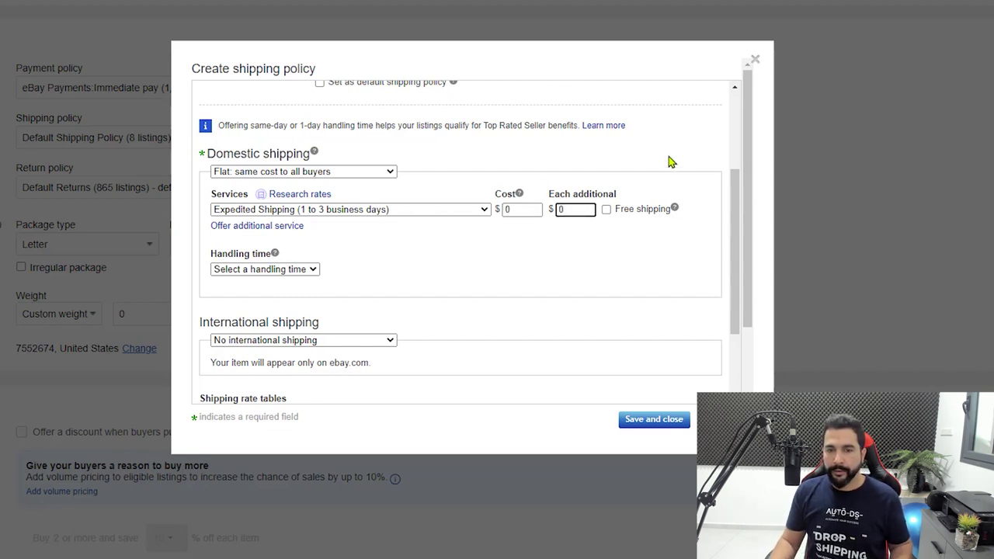
{"action": "left_click", "coordinate": [605, 209]}
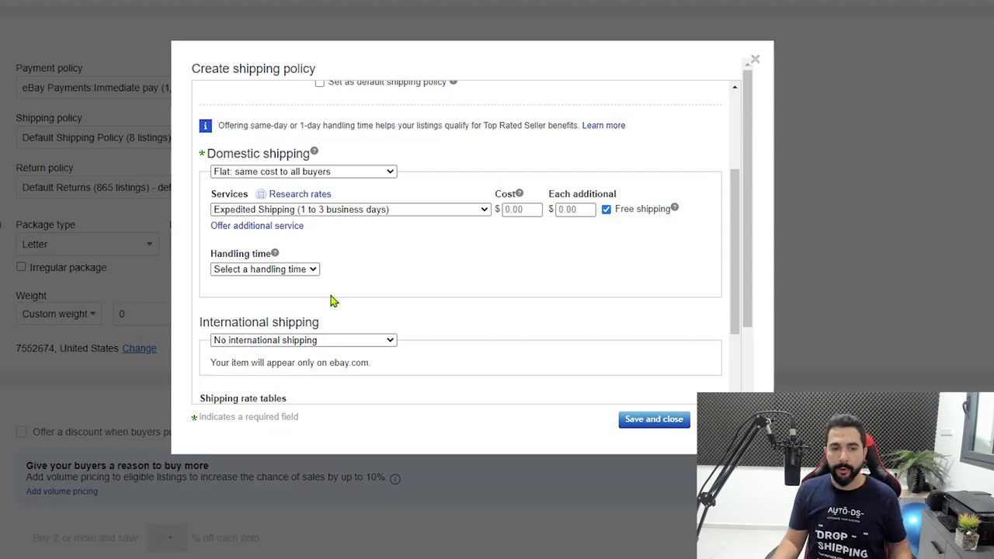
Set the shipping policy's handling time to 3 business days.
{"action": "left_click", "coordinate": [272, 269]}
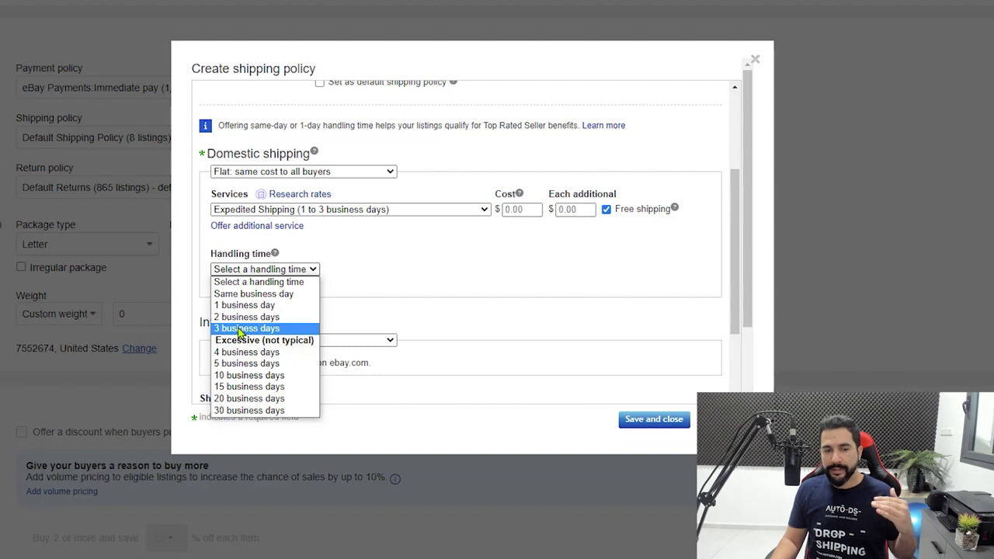
{"action": "left_click", "coordinate": [294, 329]}
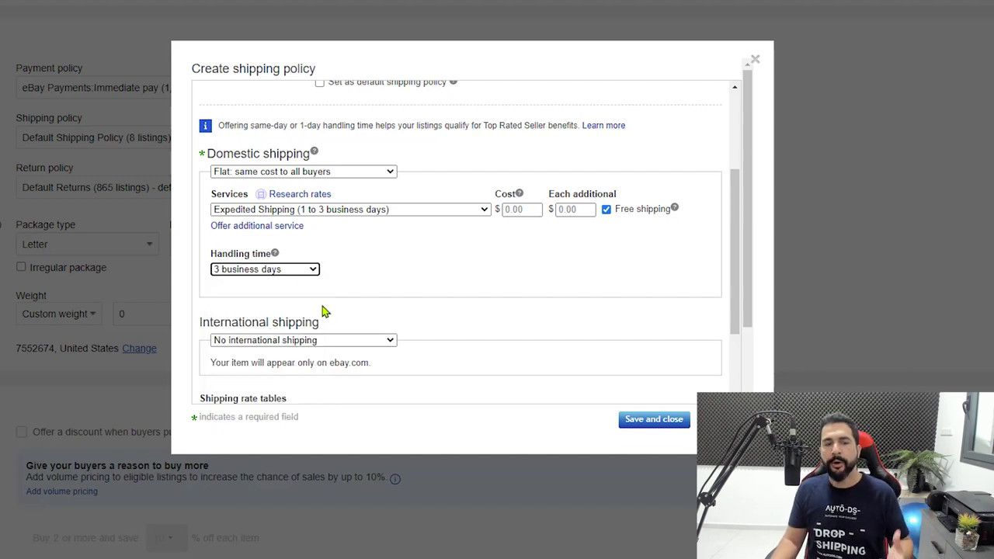
{"action": "left_click", "coordinate": [293, 270]}
{"action": "left_click", "coordinate": [252, 329]}
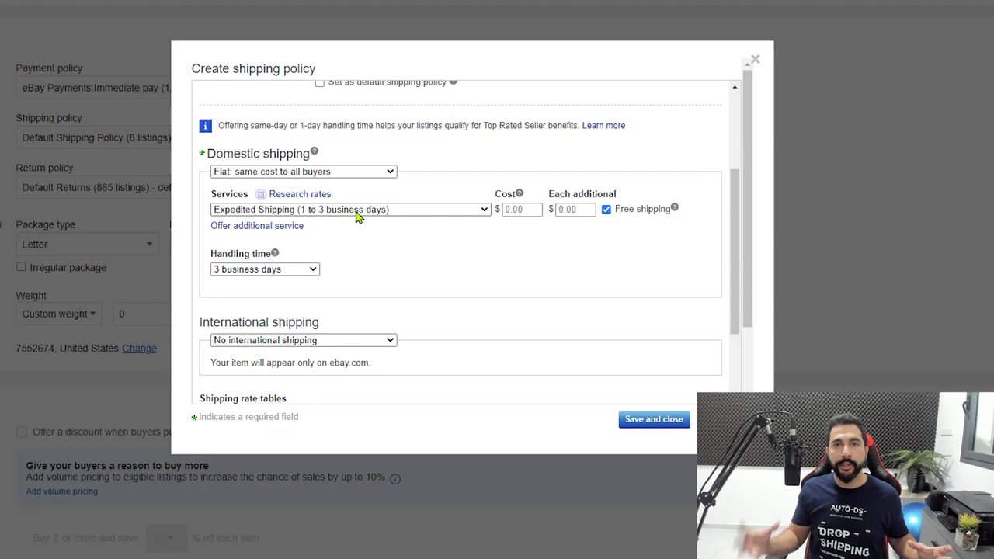
Review the regions and countries in the shipping policy's exclusion list and close the list without changes.
{"action": "scroll", "coordinate": [356, 216], "scroll_direction": "down", "scroll_amount": 3}
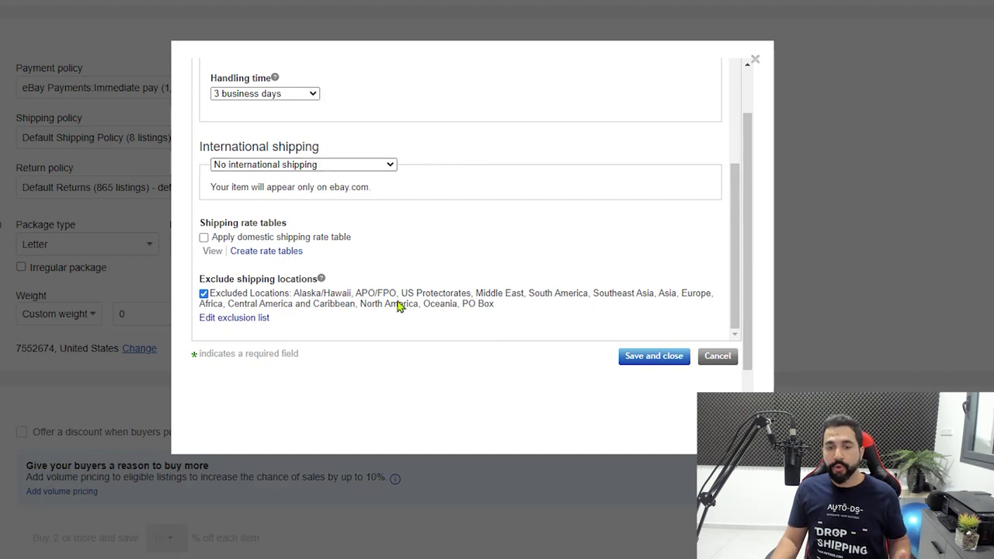
{"action": "left_click", "coordinate": [225, 320]}
{"action": "scroll", "coordinate": [399, 259], "scroll_direction": "down", "scroll_amount": 5}
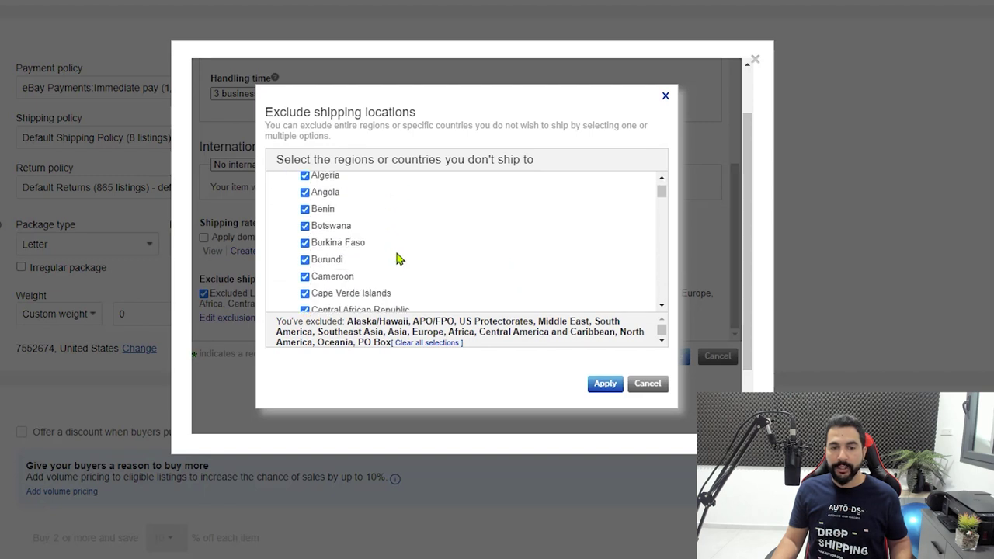
{"action": "scroll", "coordinate": [407, 255], "scroll_direction": "down", "scroll_amount": 5}
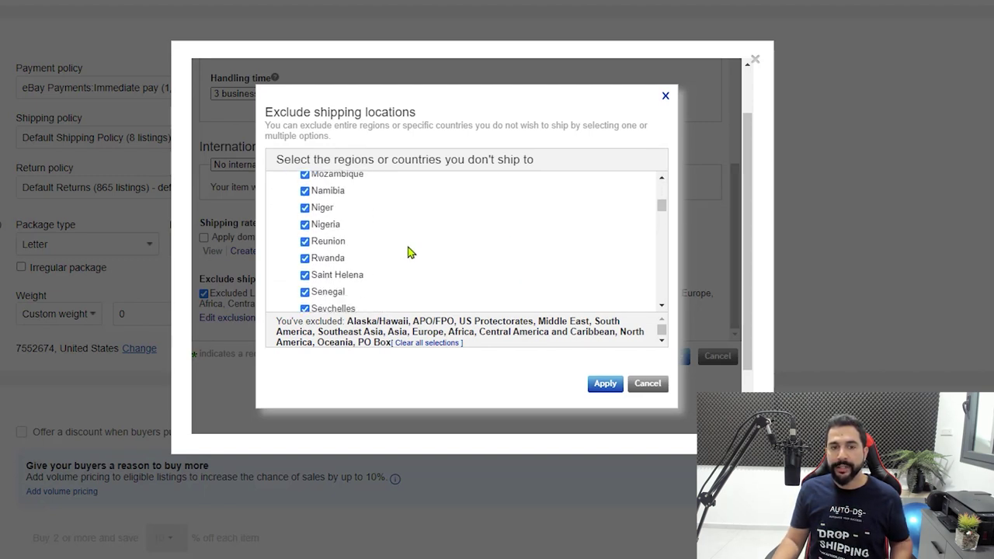
{"action": "scroll", "coordinate": [410, 254], "scroll_direction": "up", "scroll_amount": 15}
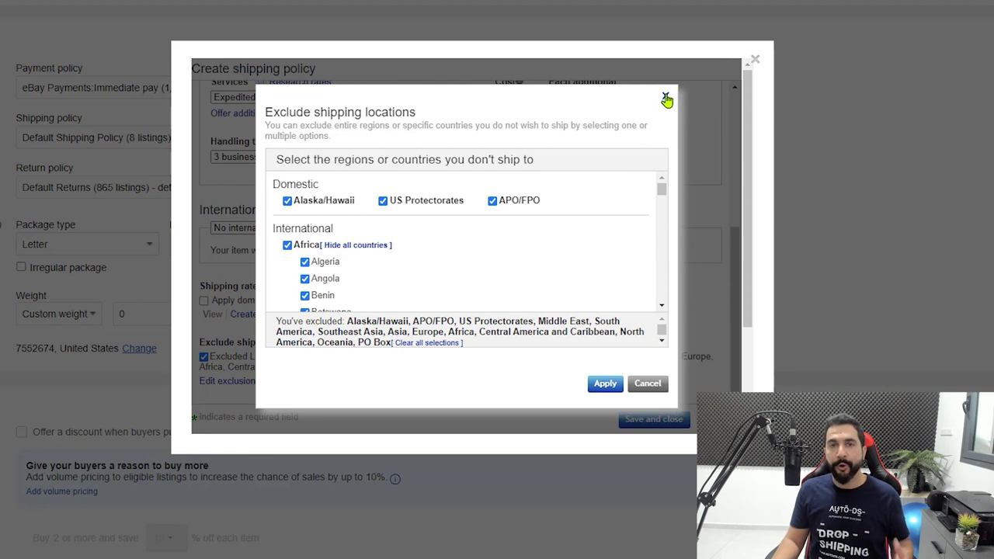
{"action": "left_click", "coordinate": [666, 98]}
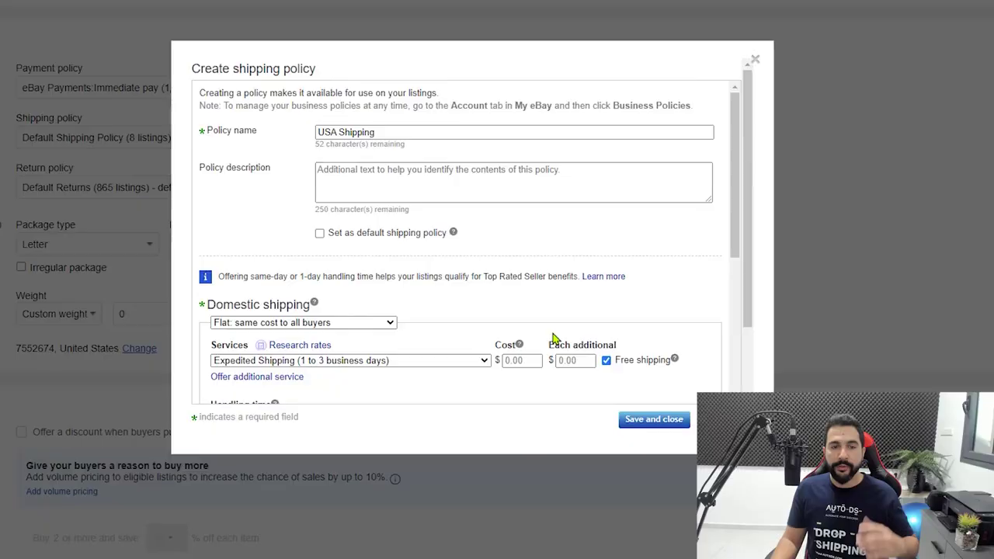
Switch the domestic service to Economy Shipping from Greater China to worldwide, and close the shipping policy without saving.
{"action": "scroll", "coordinate": [553, 339], "scroll_direction": "down", "scroll_amount": 5}
{"action": "scroll", "coordinate": [546, 313], "scroll_direction": "up", "scroll_amount": 5}
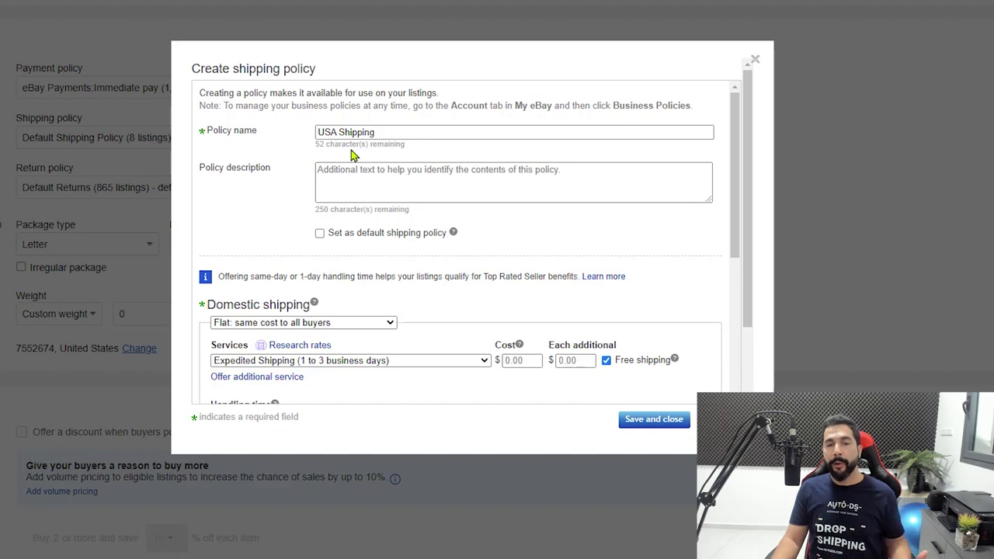
{"action": "scroll", "coordinate": [470, 267], "scroll_direction": "down", "scroll_amount": 3}
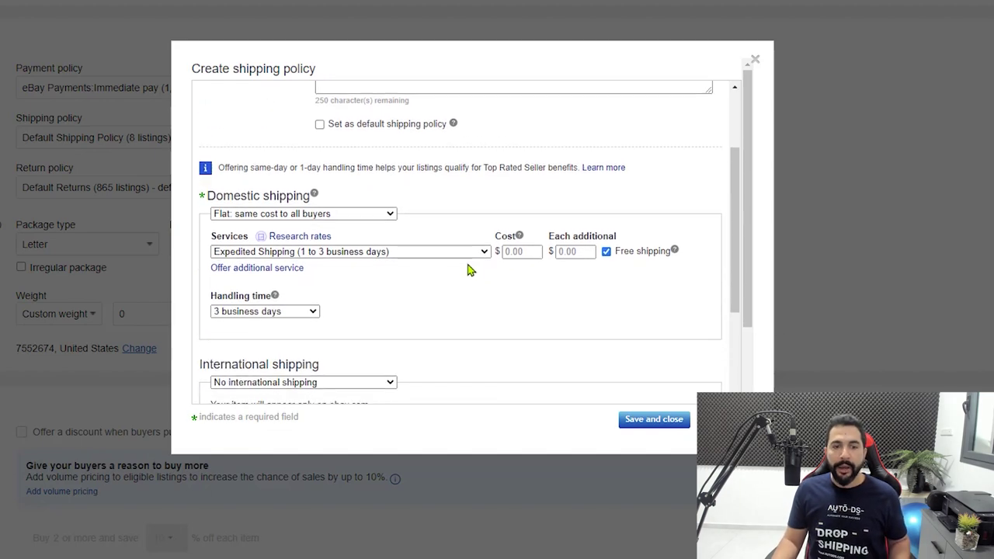
{"action": "scroll", "coordinate": [350, 213], "scroll_direction": "up", "scroll_amount": 1}
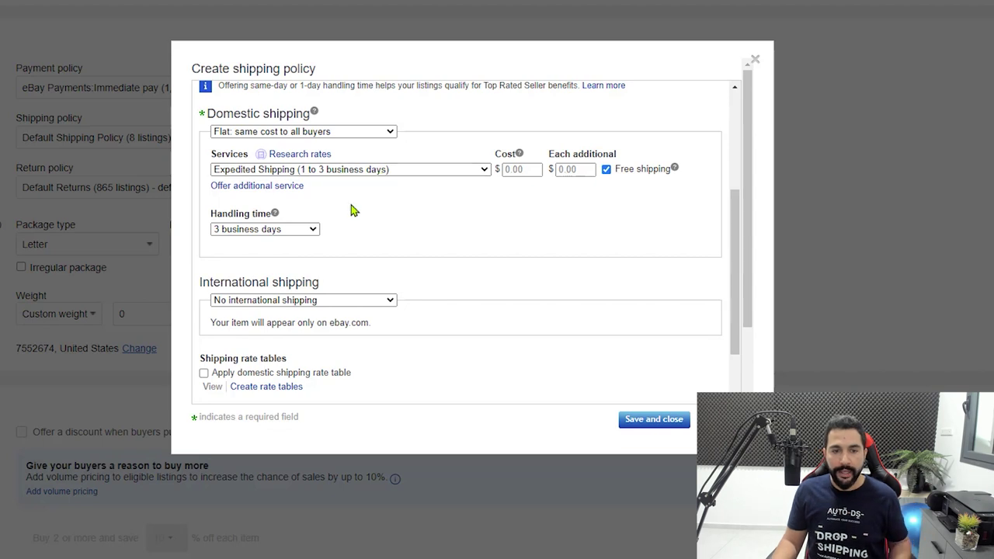
{"action": "scroll", "coordinate": [351, 211], "scroll_direction": "up", "scroll_amount": 1}
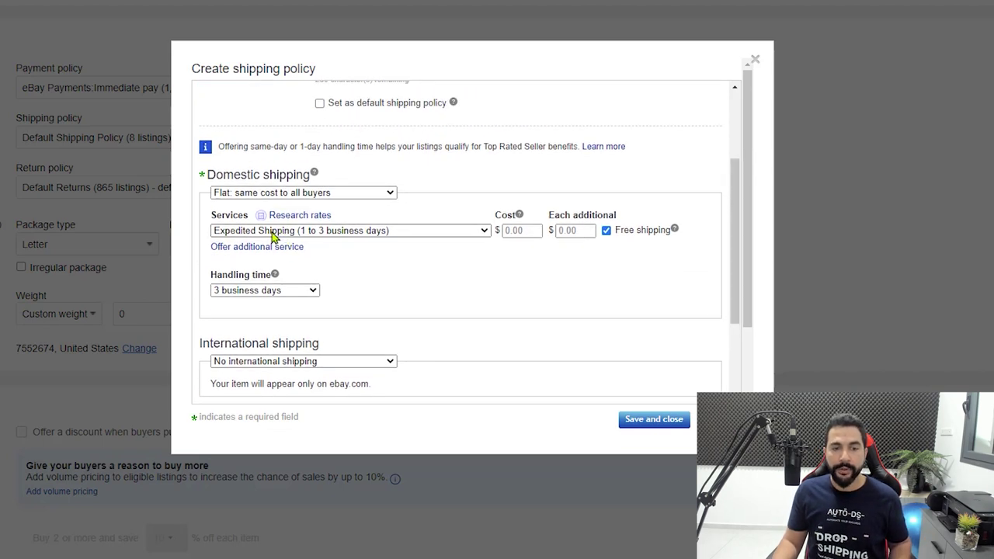
{"action": "left_click", "coordinate": [283, 231]}
{"action": "scroll", "coordinate": [308, 426], "scroll_direction": "down", "scroll_amount": 10}
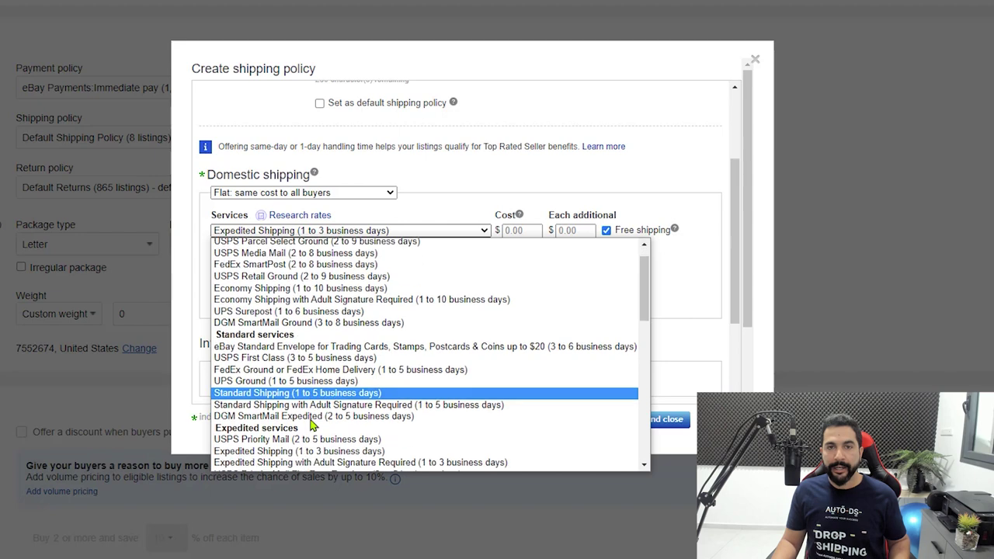
{"action": "scroll", "coordinate": [327, 336], "scroll_direction": "down", "scroll_amount": 2}
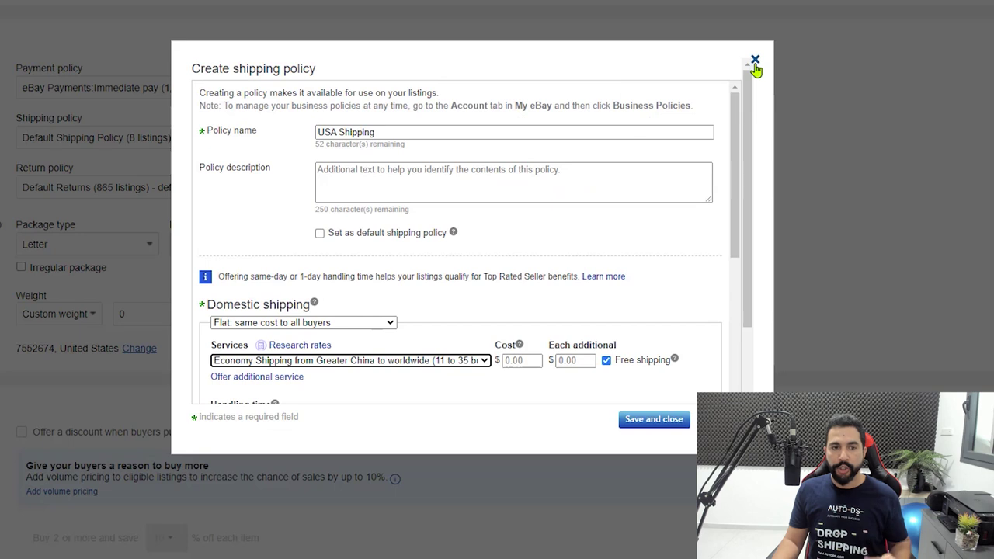
{"action": "left_click", "coordinate": [754, 62]}
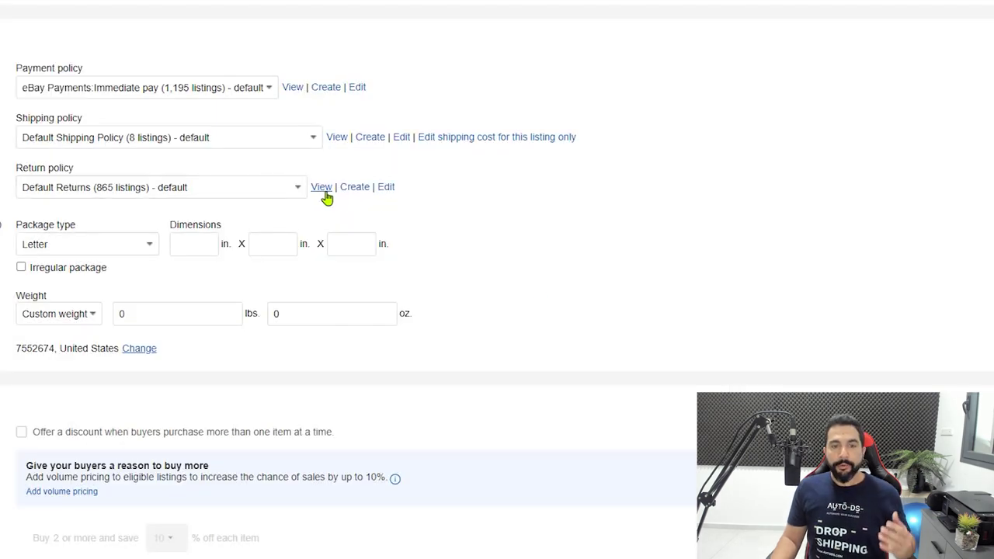
Start creating a new return policy for the listing and name it "Return Policy".
{"action": "left_click", "coordinate": [355, 190]}
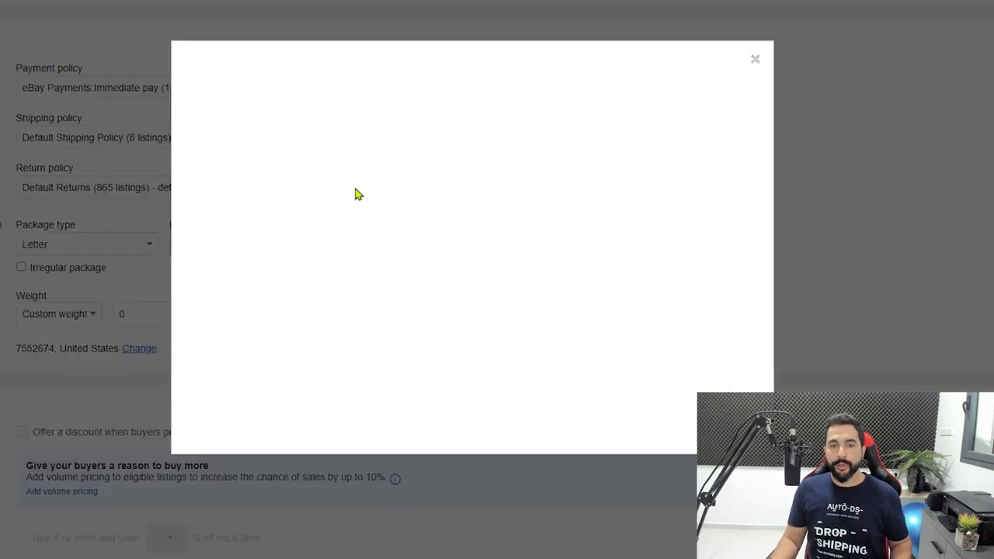
{"action": "left_click", "coordinate": [347, 133]}
{"action": "type", "text": "R"}
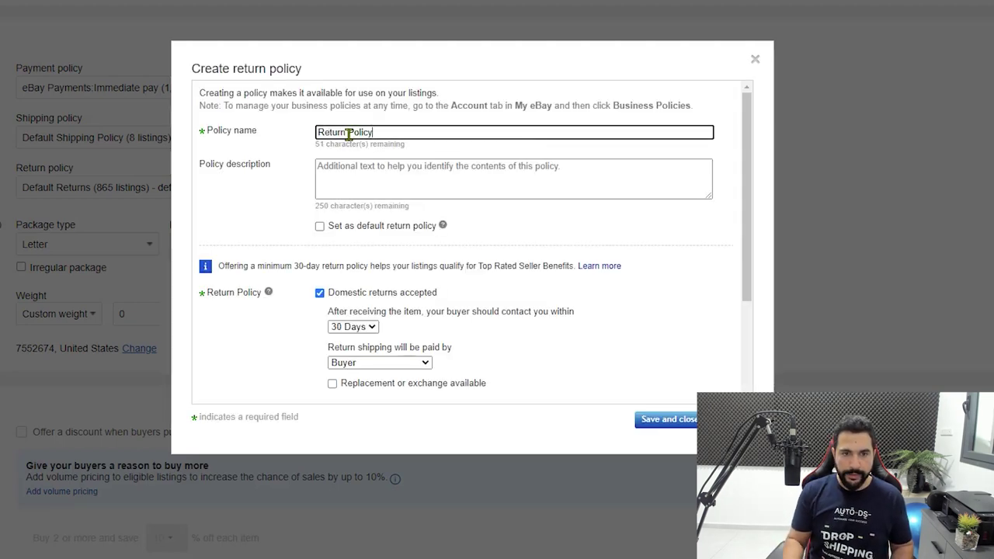
{"action": "type", "text": "eturn Policy"}
{"action": "scroll", "coordinate": [530, 324], "scroll_direction": "down", "scroll_amount": 3}
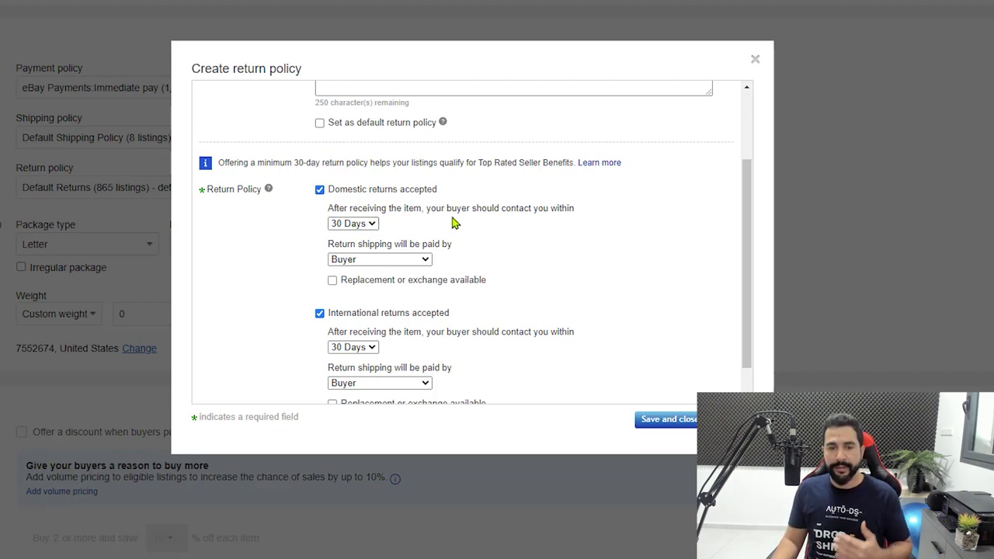
Keep the domestic return period at 30 days, set return shipping to Seller (Free Returns), and allow replacement or exchange.
{"action": "left_click", "coordinate": [356, 223]}
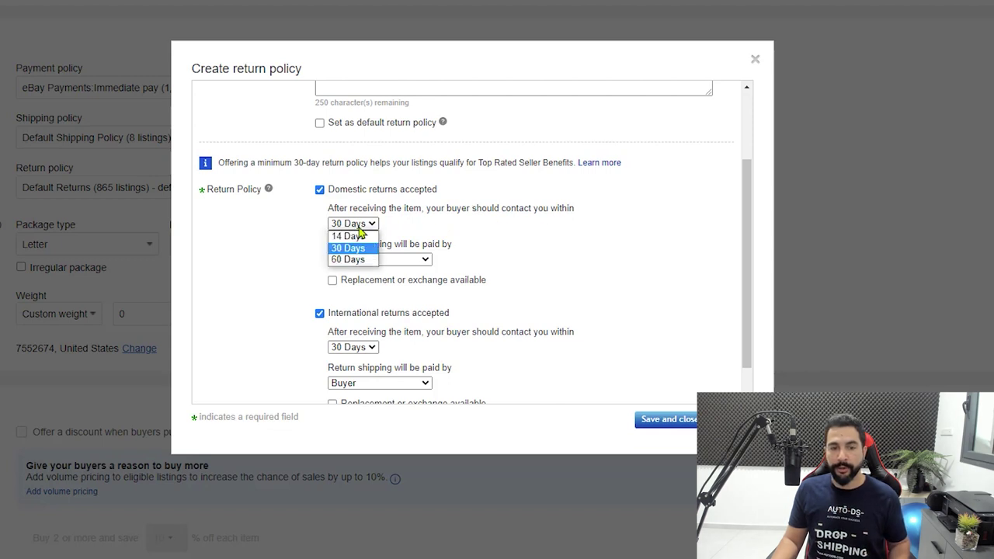
{"action": "left_click", "coordinate": [447, 236]}
{"action": "scroll", "coordinate": [505, 243], "scroll_direction": "down", "scroll_amount": 1}
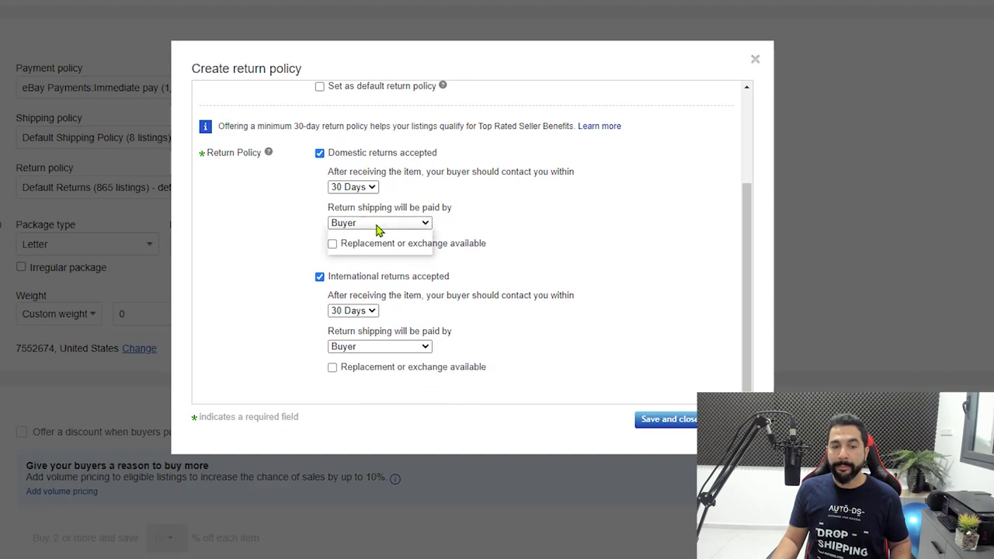
{"action": "left_click", "coordinate": [379, 224]}
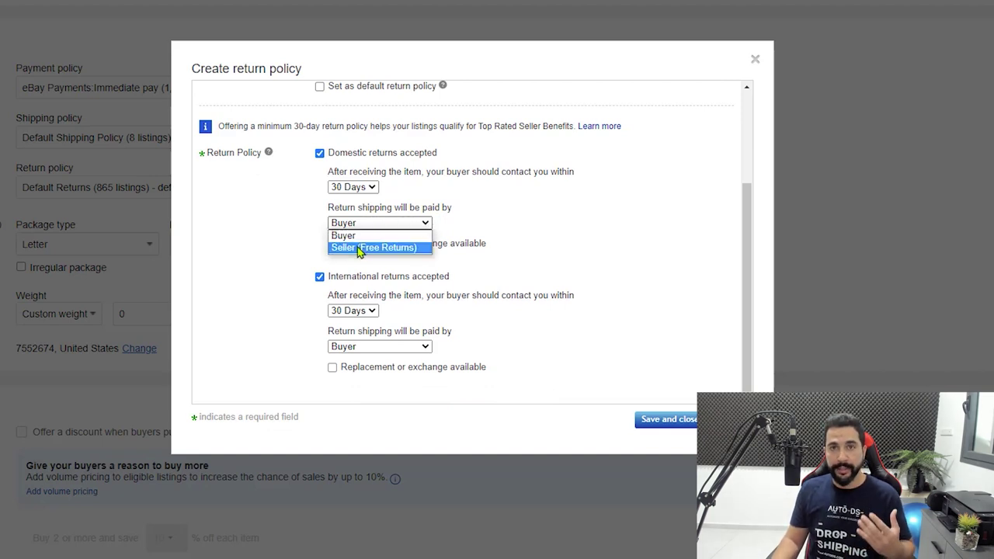
{"action": "left_click", "coordinate": [359, 248]}
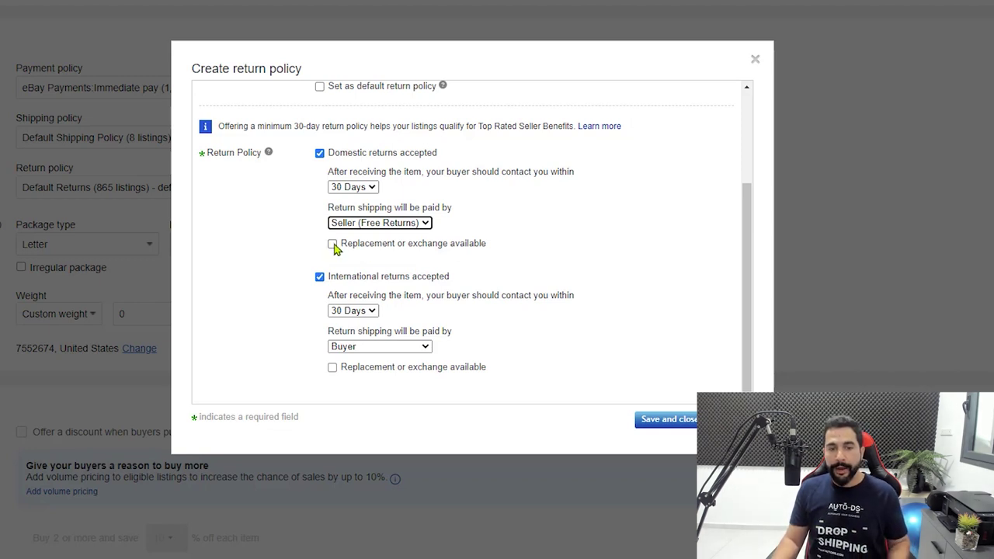
{"action": "left_click", "coordinate": [332, 243]}
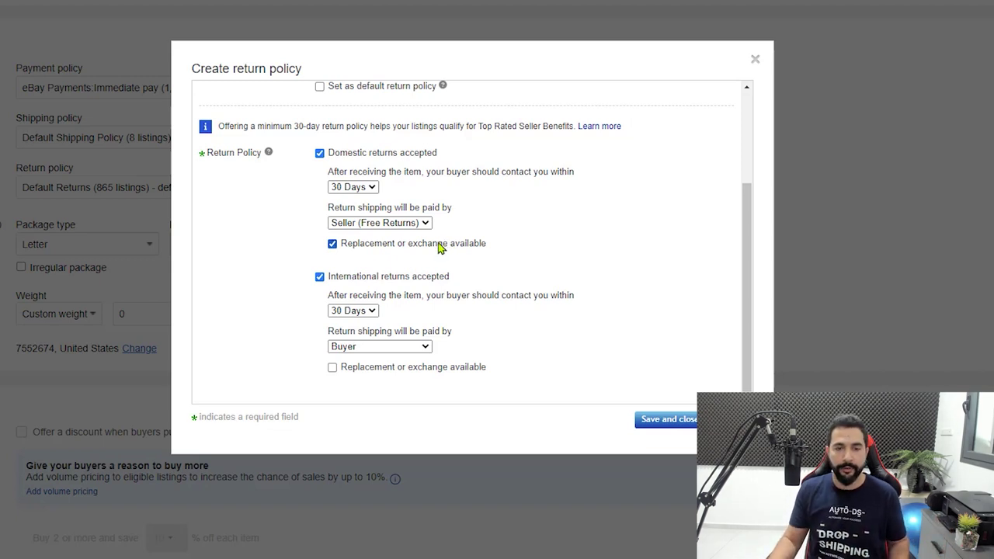
Stop accepting international returns and make the Buyer pay for domestic return shipping in the return policy.
{"action": "left_click", "coordinate": [348, 281]}
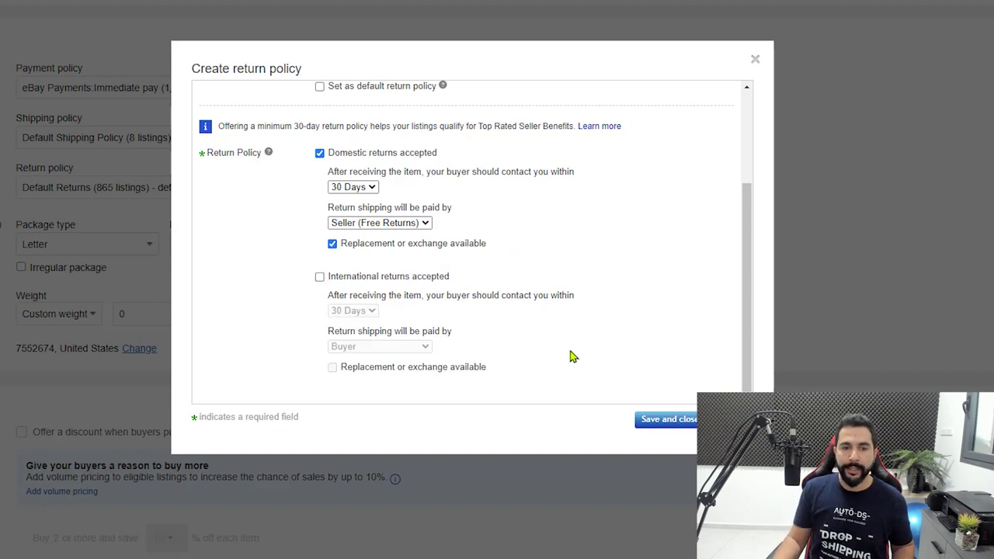
{"action": "scroll", "coordinate": [571, 355], "scroll_direction": "up", "scroll_amount": 1}
{"action": "scroll", "coordinate": [588, 346], "scroll_direction": "up", "scroll_amount": 1}
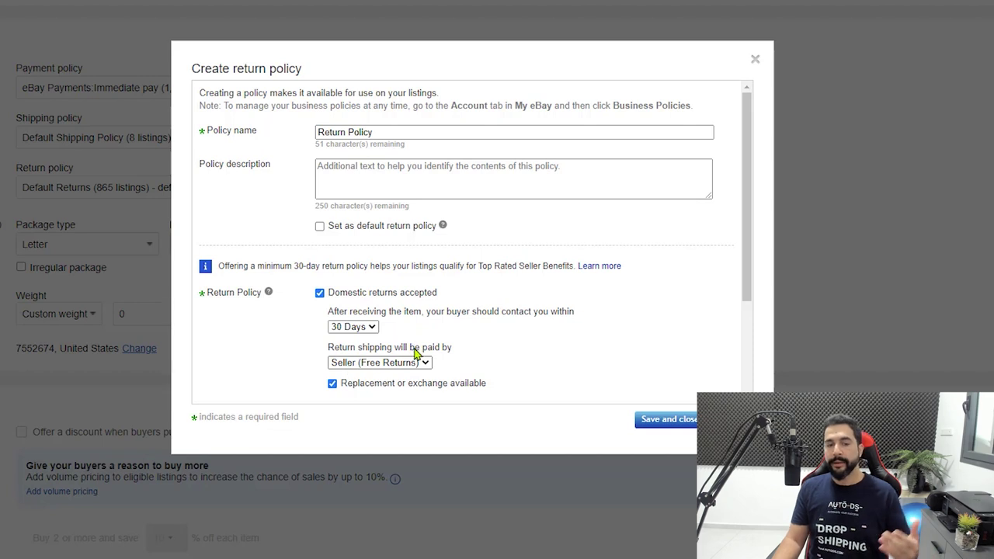
{"action": "scroll", "coordinate": [552, 335], "scroll_direction": "down", "scroll_amount": 2}
{"action": "scroll", "coordinate": [537, 335], "scroll_direction": "up", "scroll_amount": 1}
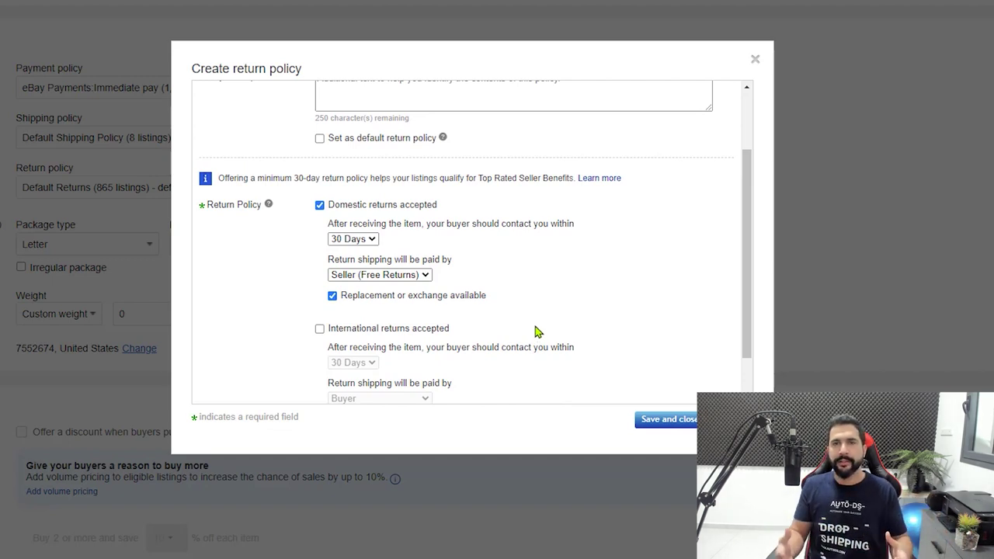
{"action": "left_click", "coordinate": [406, 277]}
{"action": "left_click", "coordinate": [365, 285]}
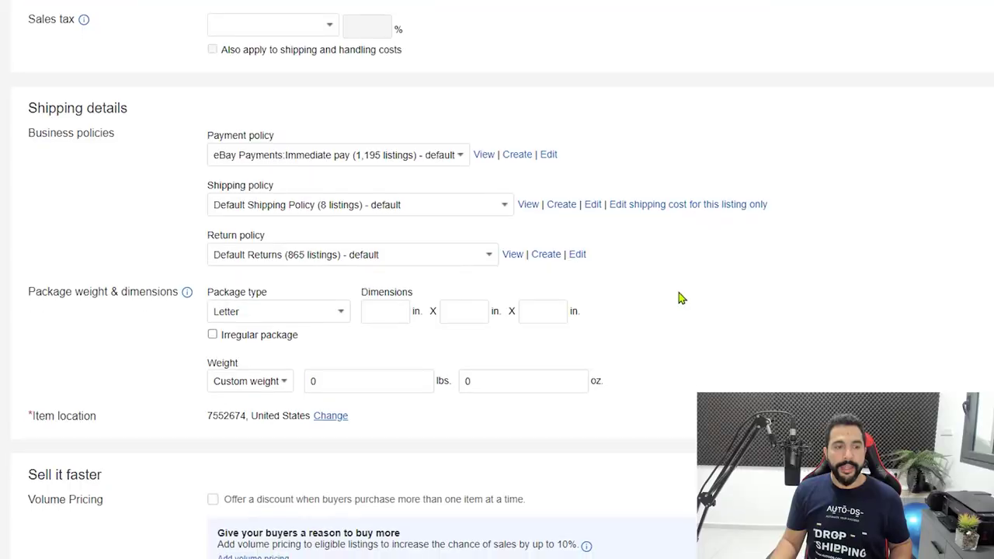
Review the package type, dimensions, weight and item location in the listing's shipping details.
{"action": "scroll", "coordinate": [678, 298], "scroll_direction": "down", "scroll_amount": 1}
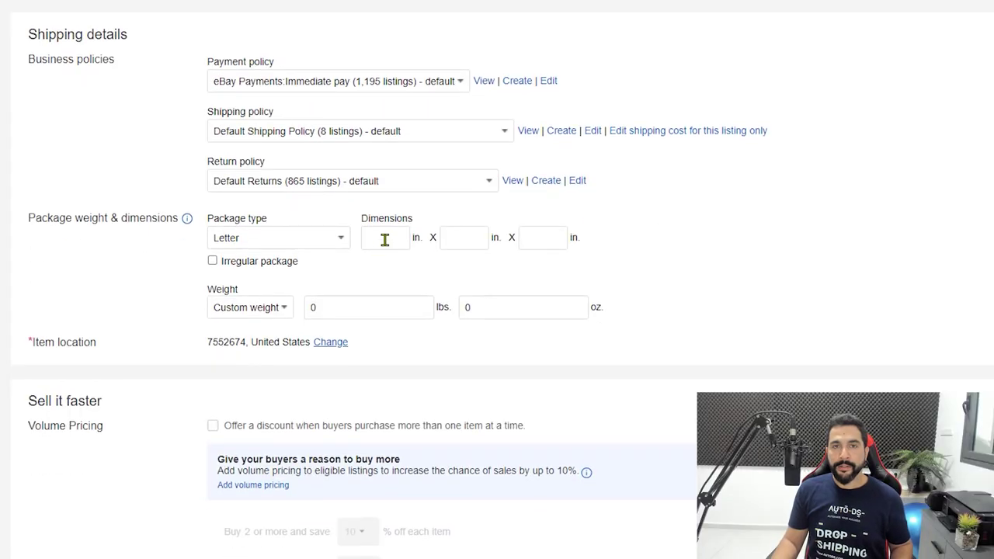
{"action": "left_click", "coordinate": [321, 242]}
{"action": "left_click", "coordinate": [512, 241]}
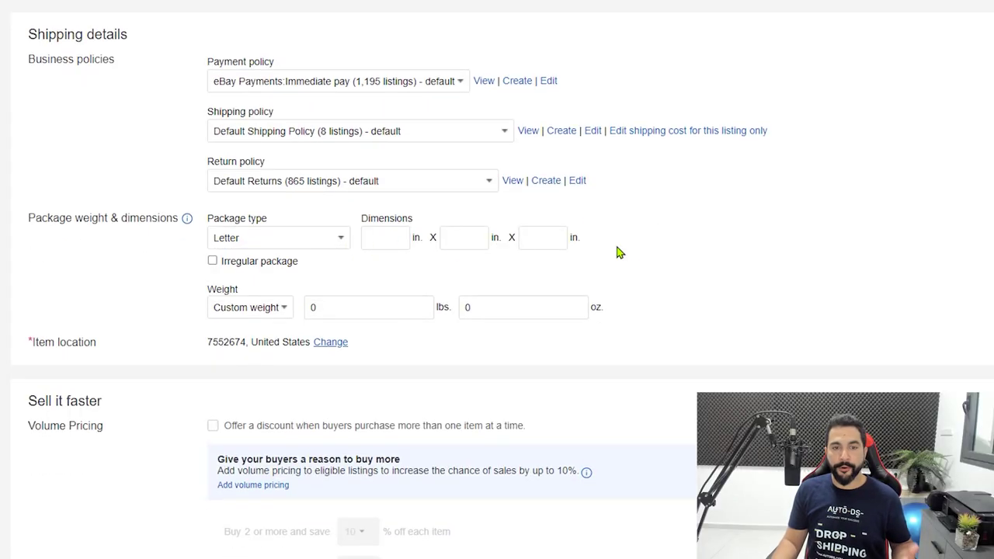
{"action": "scroll", "coordinate": [444, 275], "scroll_direction": "down", "scroll_amount": 1}
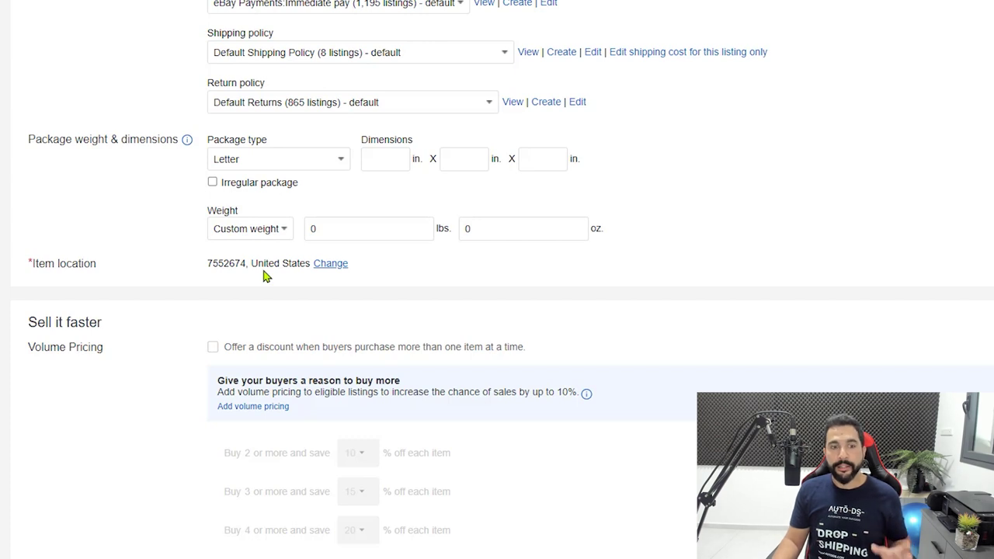
{"action": "scroll", "coordinate": [401, 264], "scroll_direction": "down", "scroll_amount": 1}
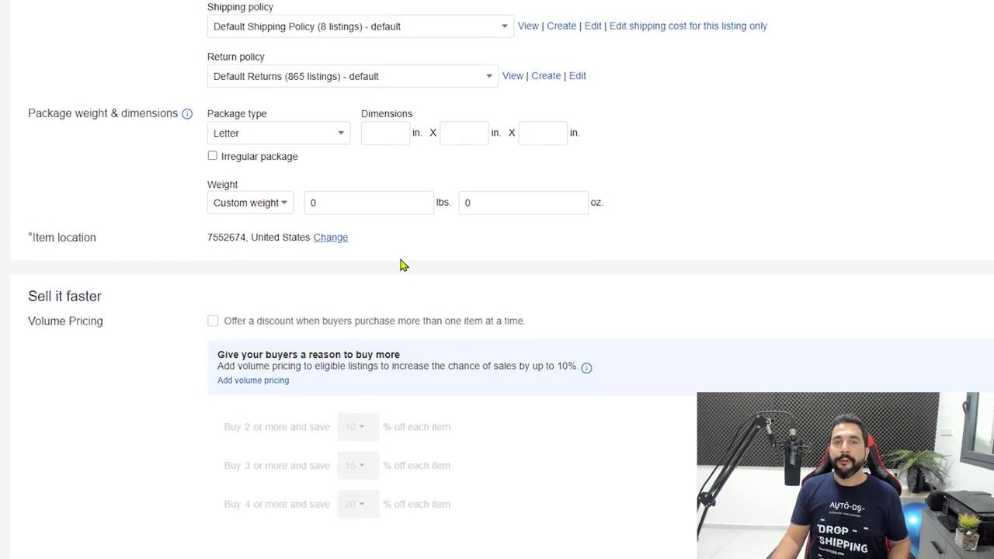
{"action": "scroll", "coordinate": [329, 367], "scroll_direction": "up", "scroll_amount": 2}
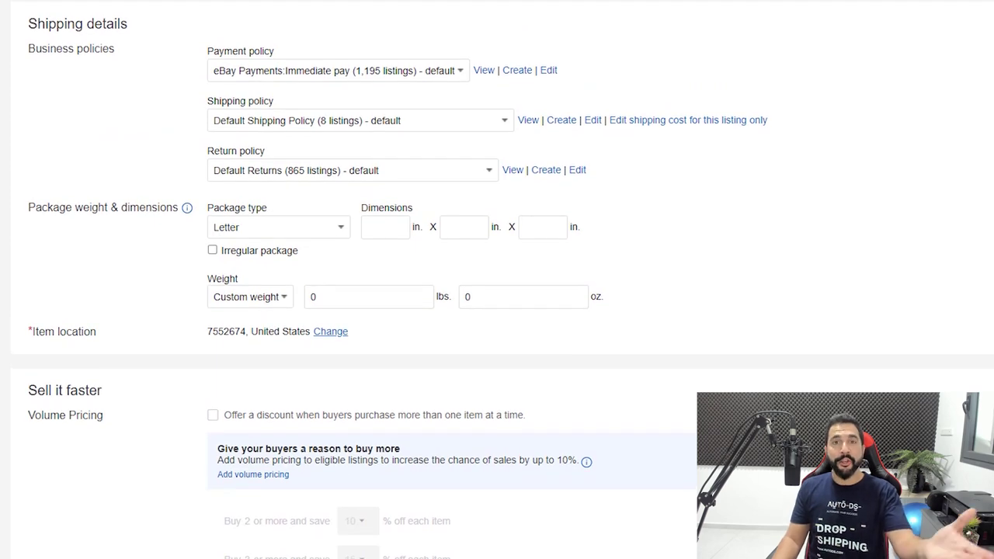
{"action": "scroll", "coordinate": [670, 113], "scroll_direction": "down", "scroll_amount": 2}
{"action": "scroll", "coordinate": [670, 114], "scroll_direction": "up", "scroll_amount": 6}
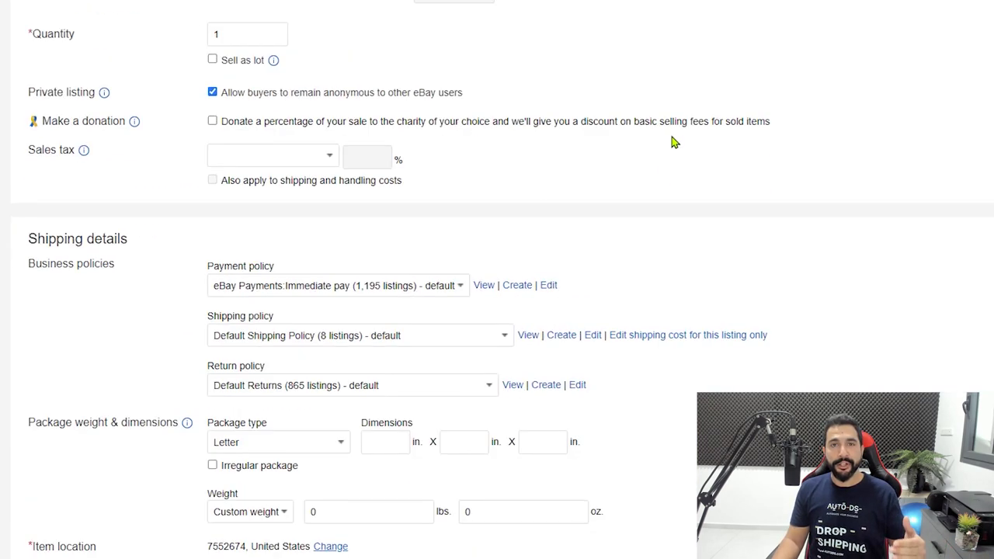
{"action": "scroll", "coordinate": [637, 152], "scroll_direction": "down", "scroll_amount": 2}
{"action": "scroll", "coordinate": [636, 140], "scroll_direction": "down", "scroll_amount": 5}
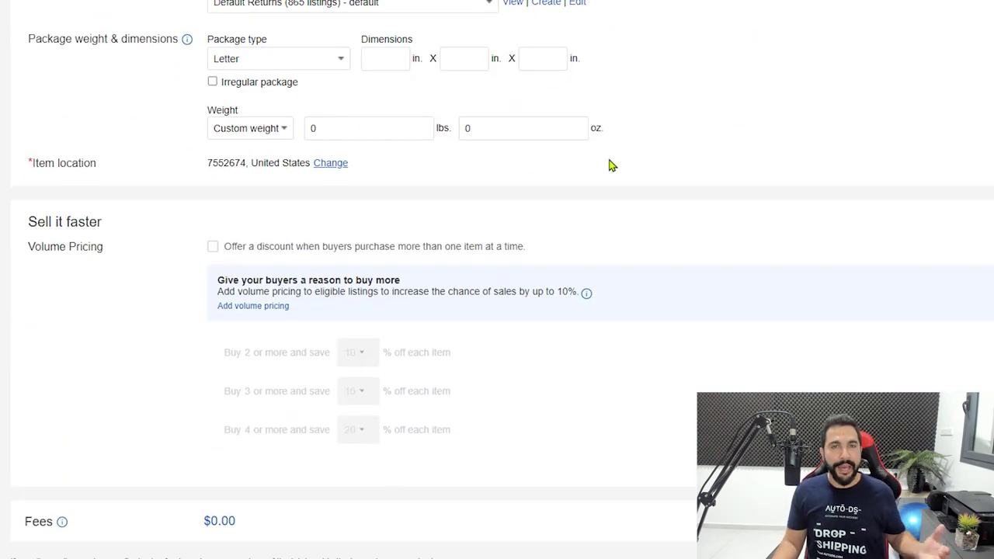
Enable the volume pricing discount to view its quantity tiers, and disable it again.
{"action": "left_click", "coordinate": [213, 249]}
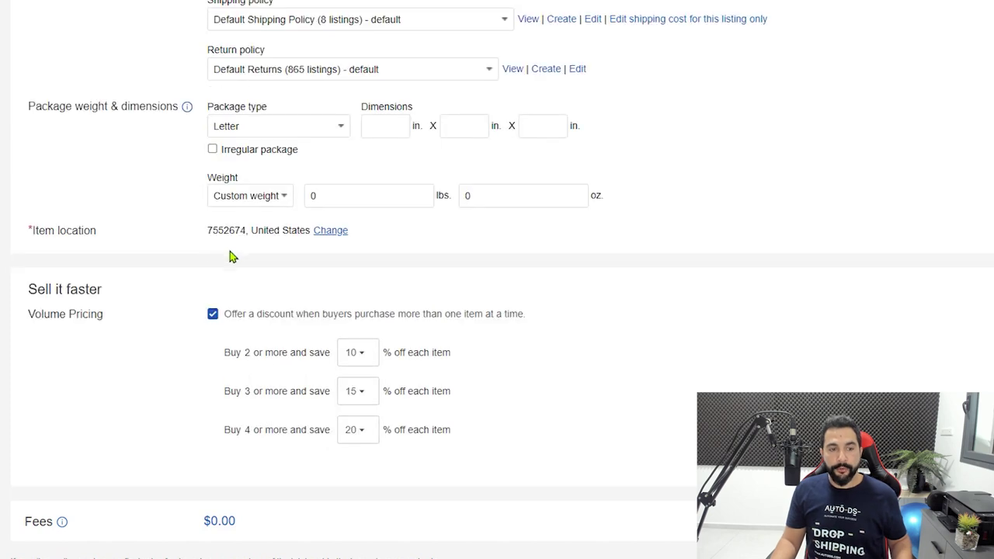
{"action": "left_click", "coordinate": [213, 315]}
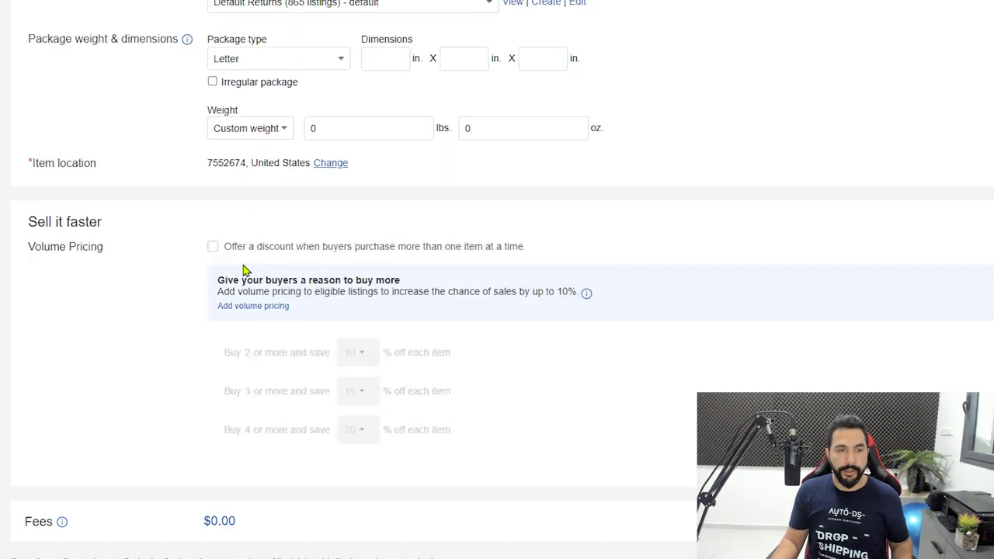
{"action": "scroll", "coordinate": [200, 515], "scroll_direction": "down", "scroll_amount": 2}
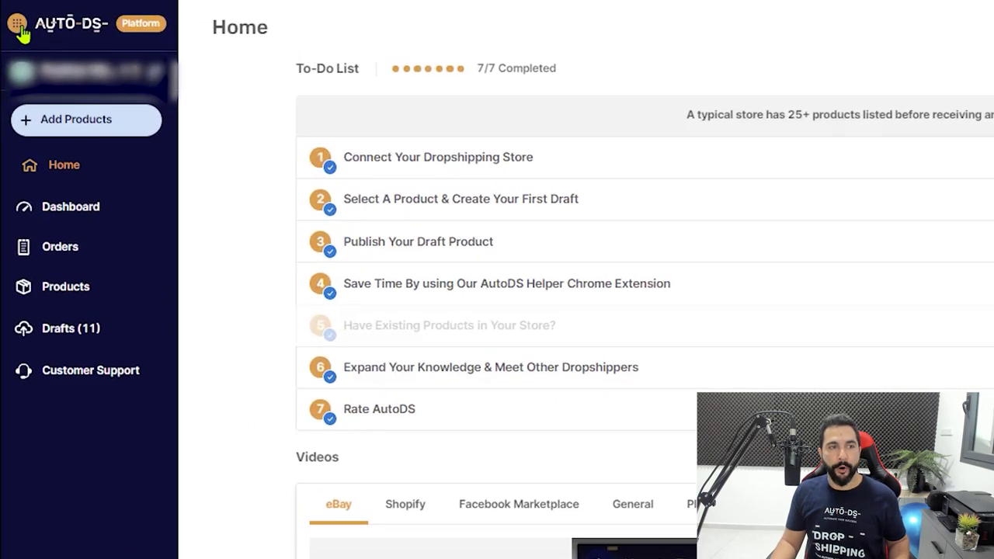
Switch to Product Research in AutoDS and browse the catalogue of all products.
{"action": "left_click", "coordinate": [17, 27]}
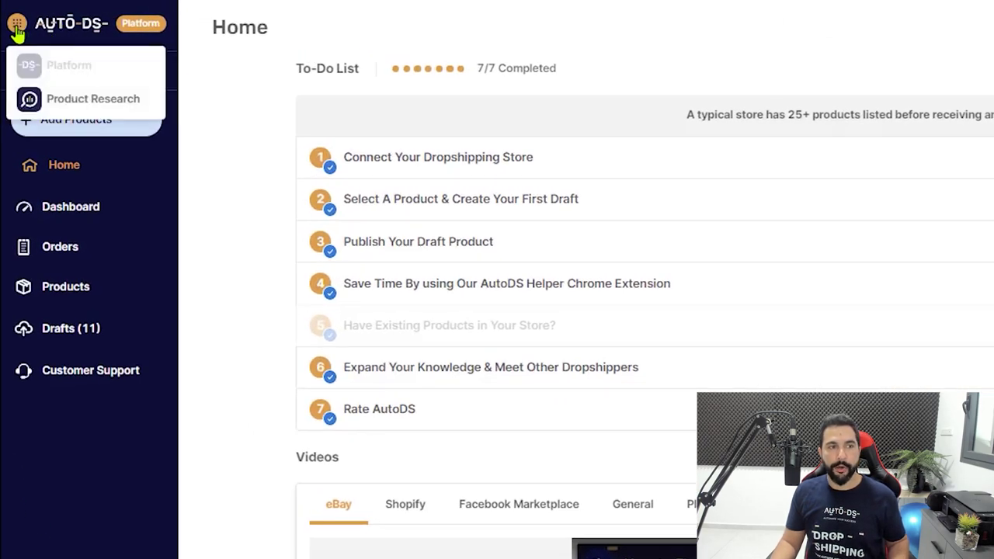
{"action": "left_click", "coordinate": [84, 101]}
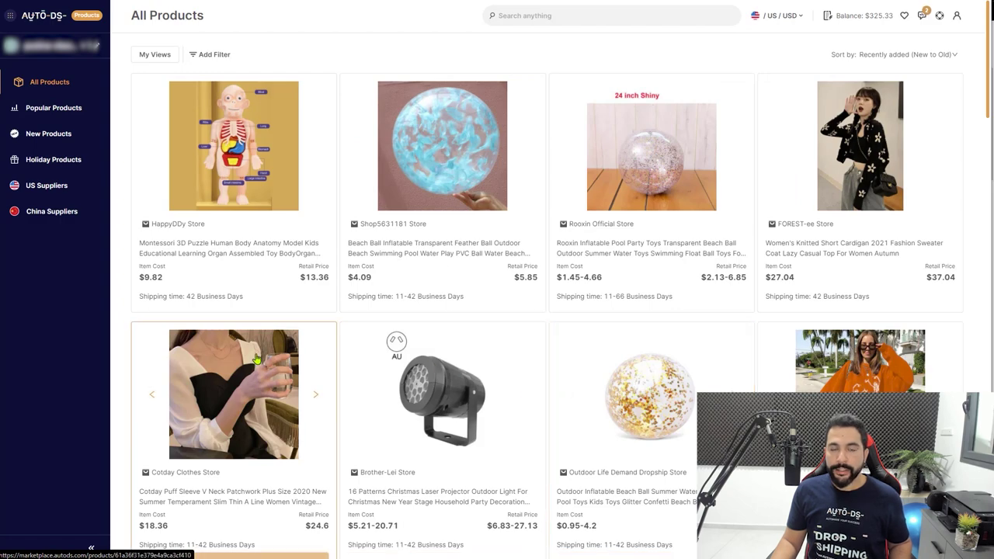
{"action": "scroll", "coordinate": [256, 350], "scroll_direction": "down", "scroll_amount": 3}
{"action": "scroll", "coordinate": [469, 182], "scroll_direction": "up", "scroll_amount": 3}
{"action": "scroll", "coordinate": [468, 182], "scroll_direction": "down", "scroll_amount": 5}
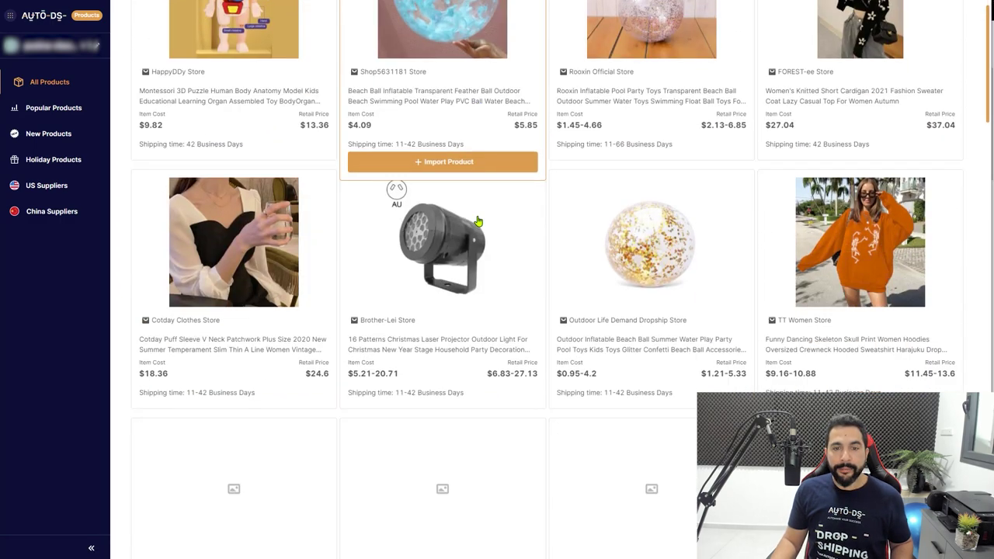
{"action": "scroll", "coordinate": [472, 222], "scroll_direction": "up", "scroll_amount": 5}
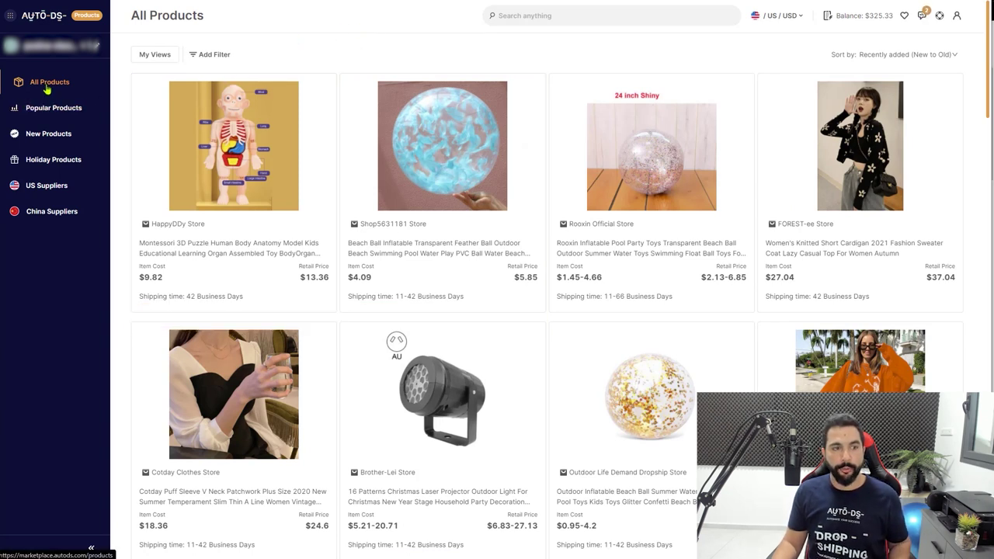
Open the Popular Products collection and browse its items.
{"action": "left_click", "coordinate": [44, 116]}
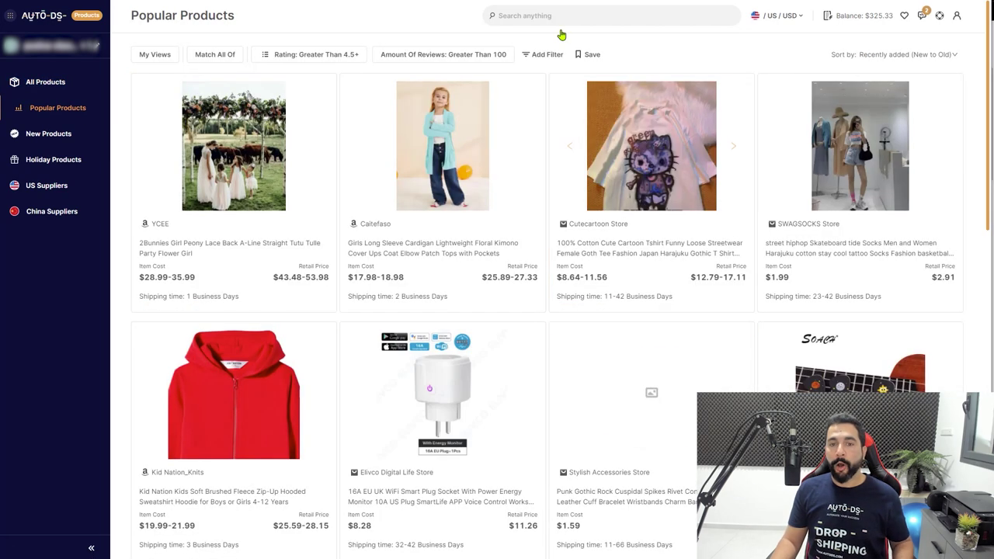
{"action": "scroll", "coordinate": [587, 69], "scroll_direction": "down", "scroll_amount": 1}
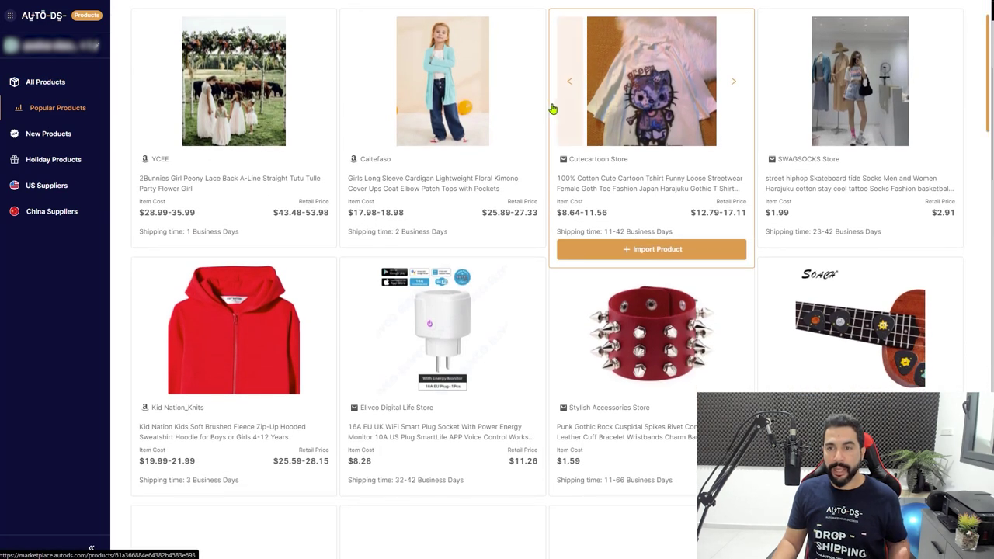
{"action": "scroll", "coordinate": [528, 125], "scroll_direction": "up", "scroll_amount": 1}
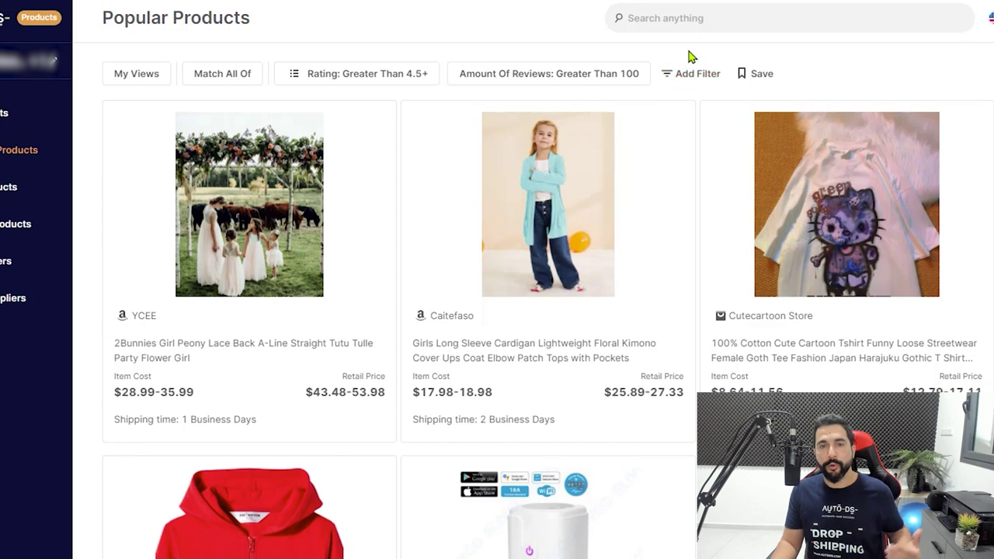
Examine the filters available for popular products, including the category choices, and close them without adding a filter.
{"action": "left_click", "coordinate": [689, 75]}
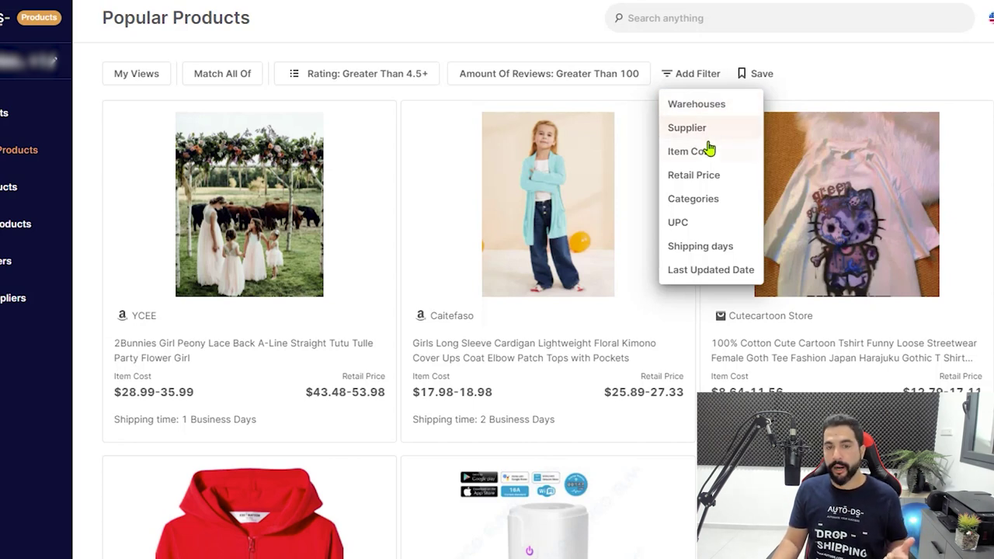
{"action": "left_click", "coordinate": [714, 201]}
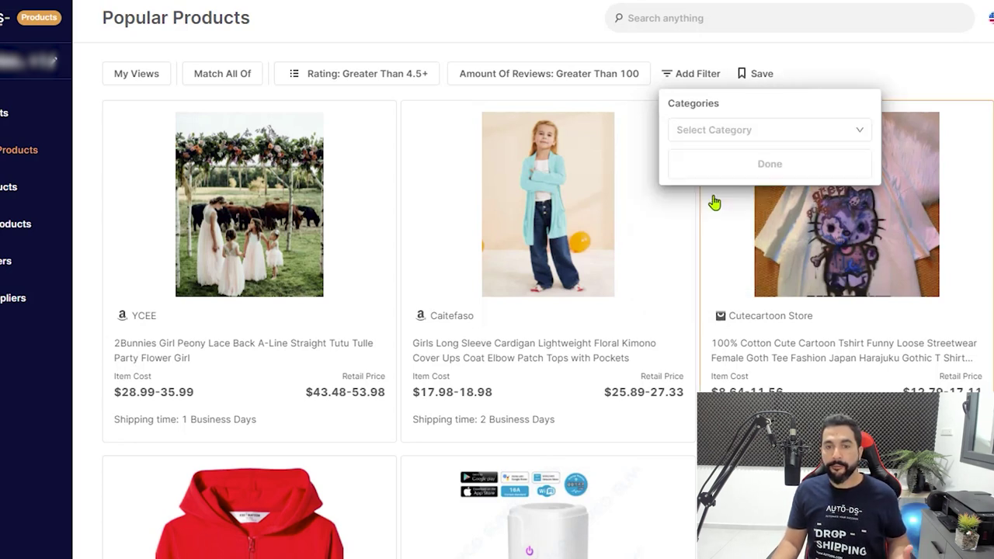
{"action": "left_click", "coordinate": [719, 134]}
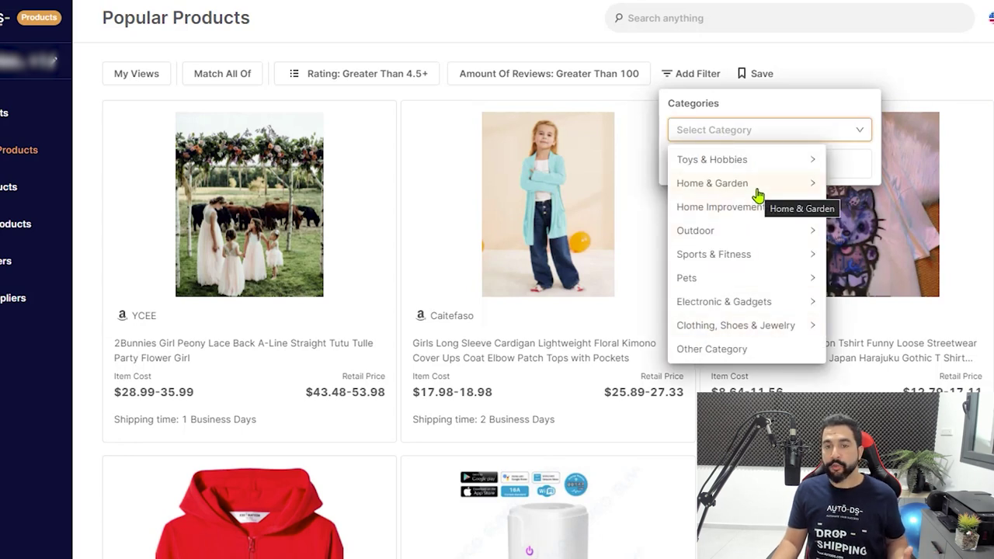
{"action": "left_click", "coordinate": [859, 137]}
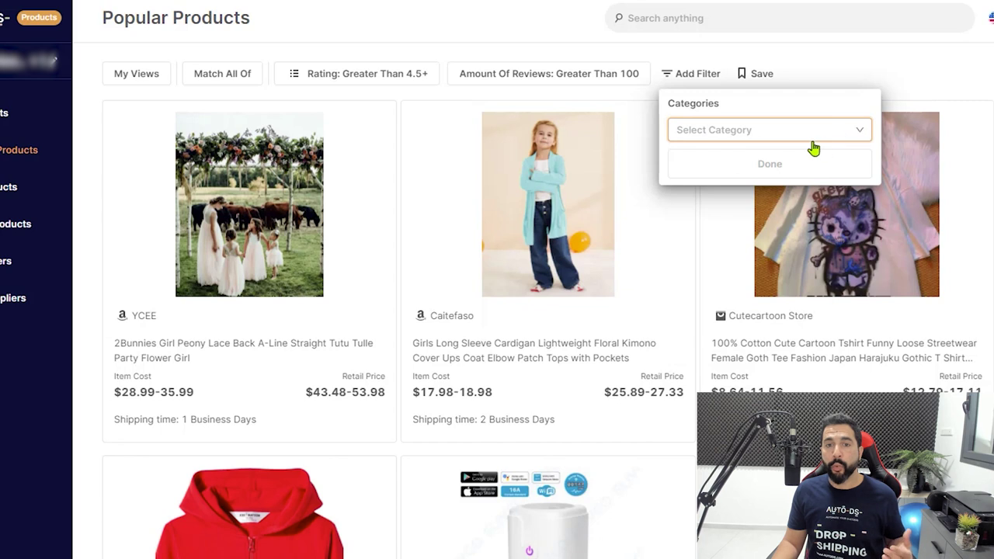
{"action": "left_click", "coordinate": [693, 73]}
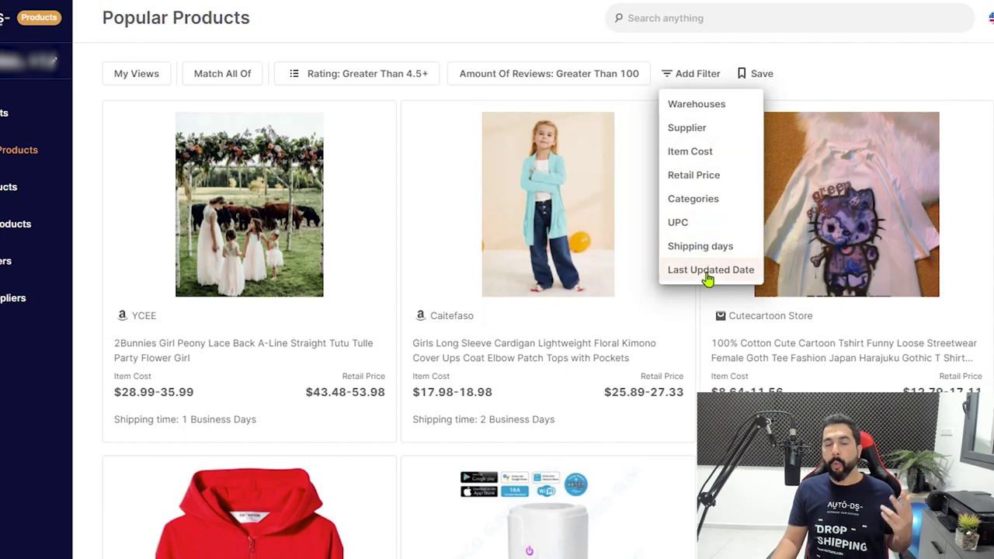
{"action": "left_click", "coordinate": [852, 78]}
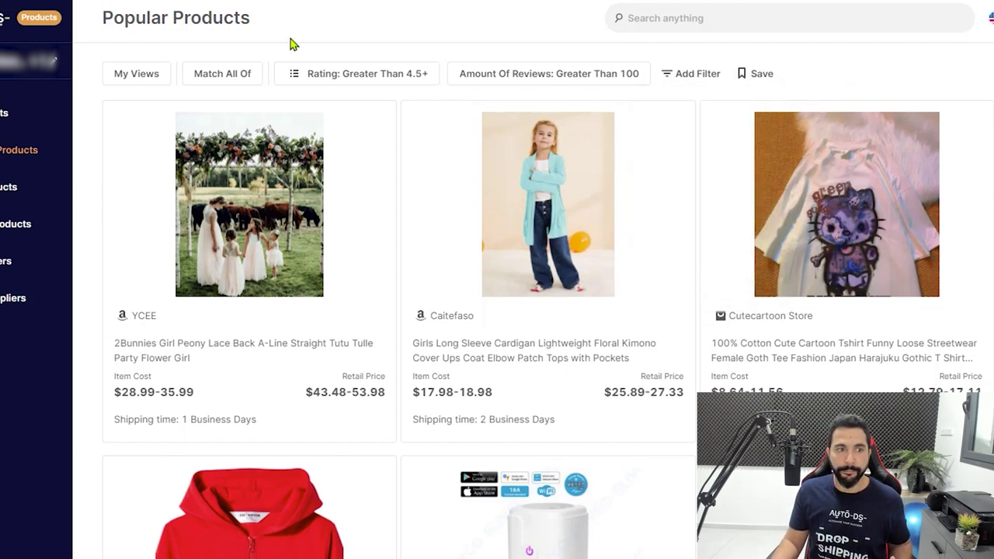
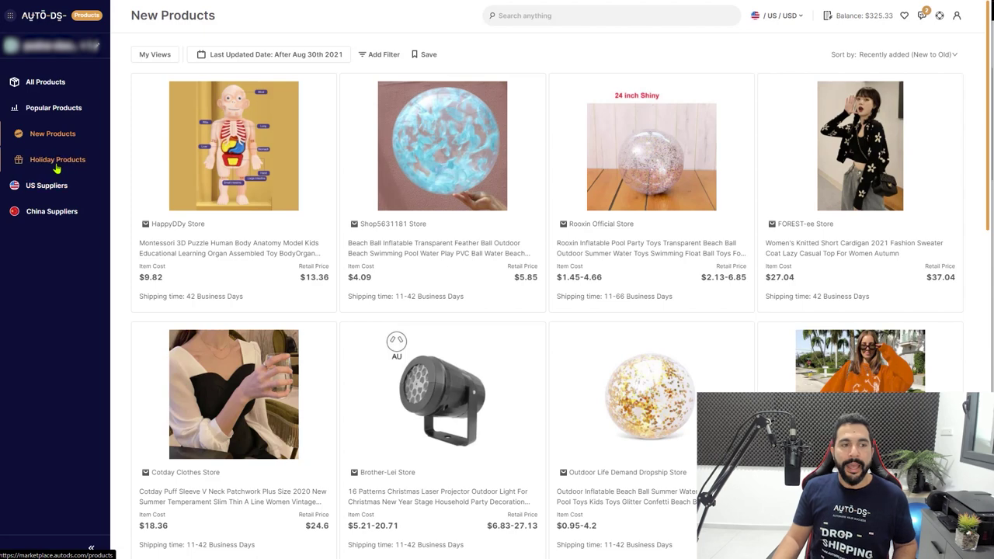
Open the Holiday Products collection and browse its items.
{"action": "left_click", "coordinate": [66, 161]}
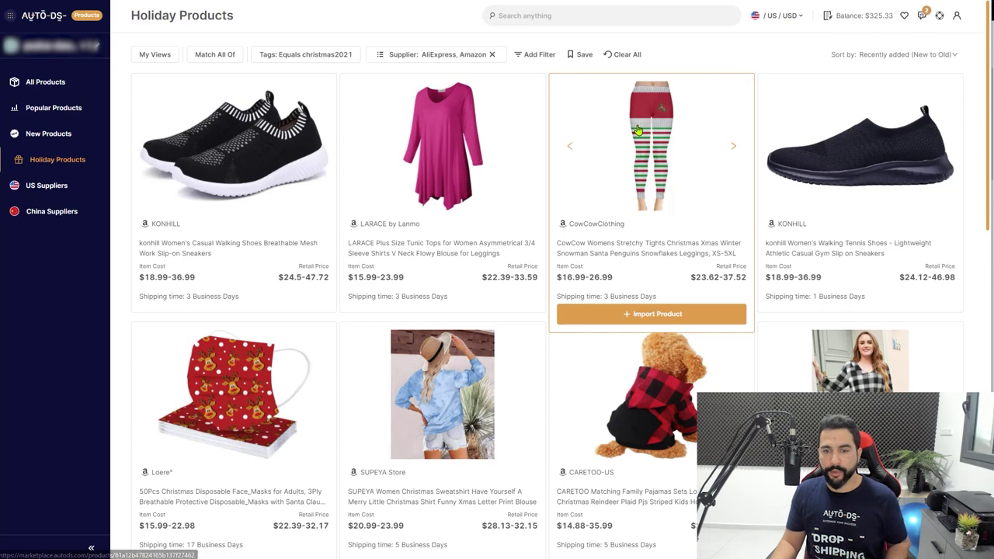
{"action": "scroll", "coordinate": [559, 177], "scroll_direction": "down", "scroll_amount": 5}
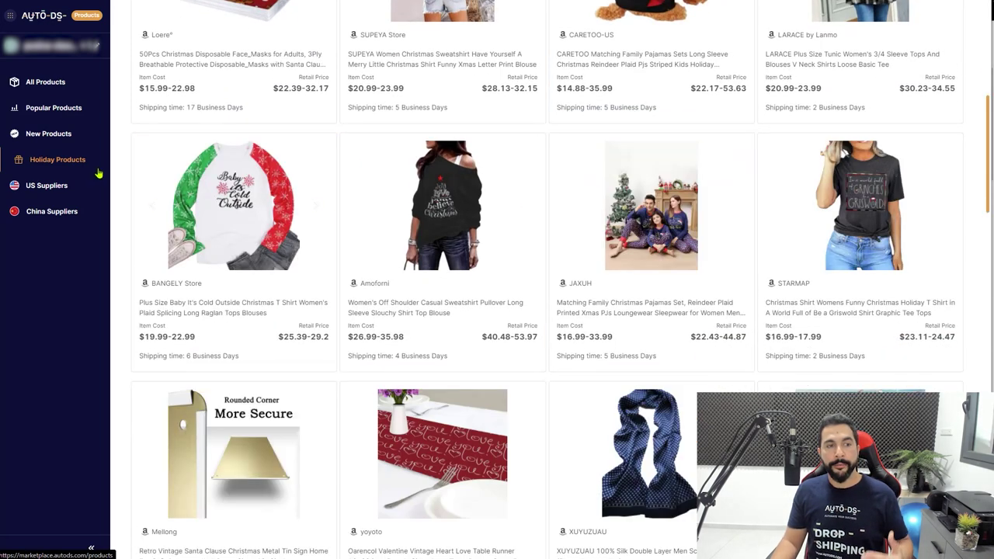
{"action": "scroll", "coordinate": [379, 167], "scroll_direction": "down", "scroll_amount": 3}
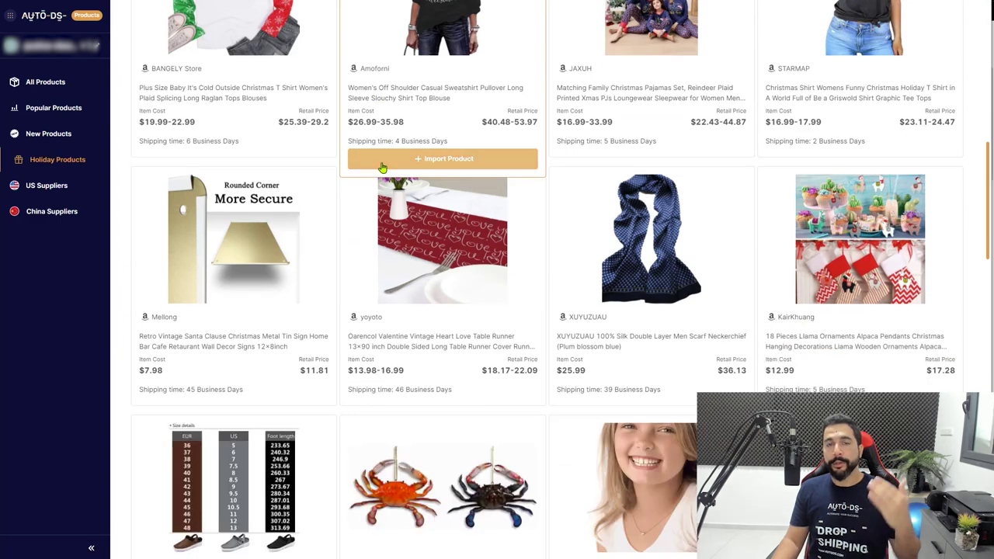
{"action": "scroll", "coordinate": [384, 167], "scroll_direction": "down", "scroll_amount": 5}
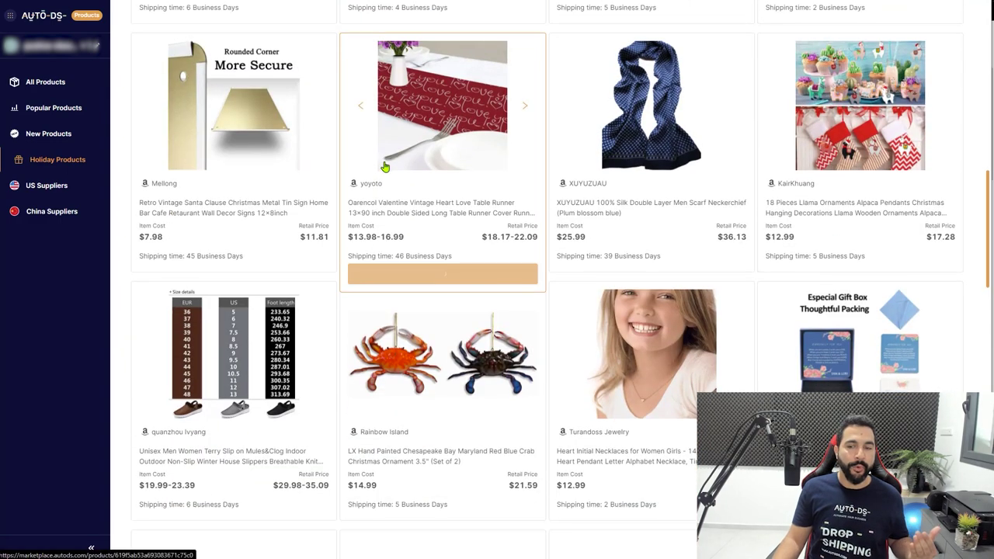
{"action": "scroll", "coordinate": [382, 166], "scroll_direction": "up", "scroll_amount": 10}
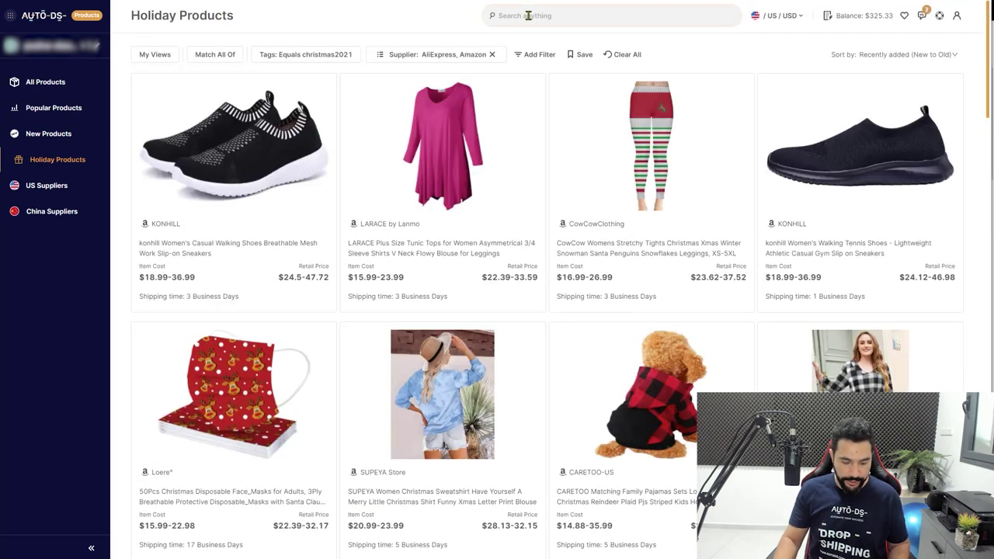
Search the holiday products for "christmas" and dismiss the store selection dialog.
{"action": "left_click", "coordinate": [528, 15]}
{"action": "type", "text": "christmas"}
{"action": "key", "text": "Return"}
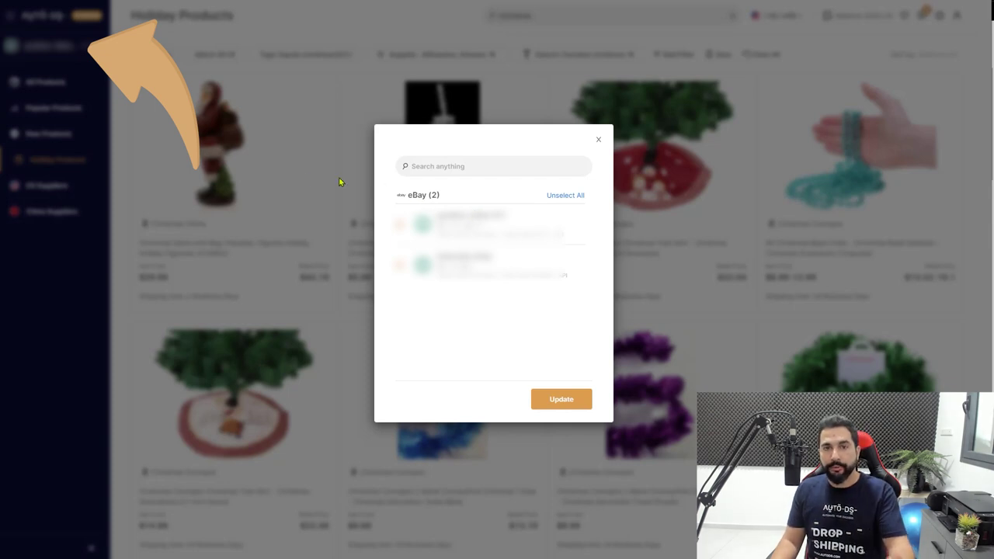
{"action": "left_click", "coordinate": [292, 178]}
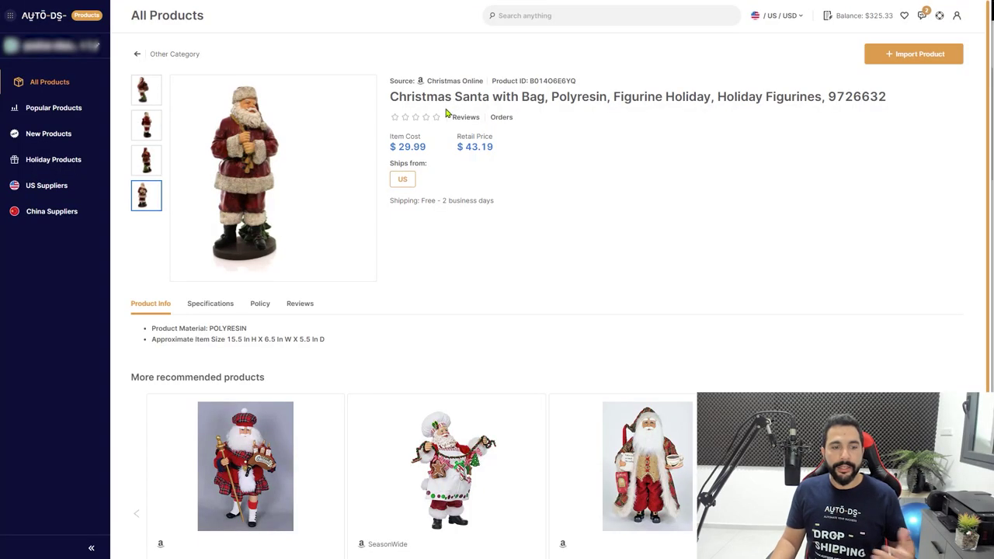
Examine the Christmas Santa with Bag figurine's product info, specifications, return policy and reviews.
{"action": "scroll", "coordinate": [406, 191], "scroll_direction": "down", "scroll_amount": 1}
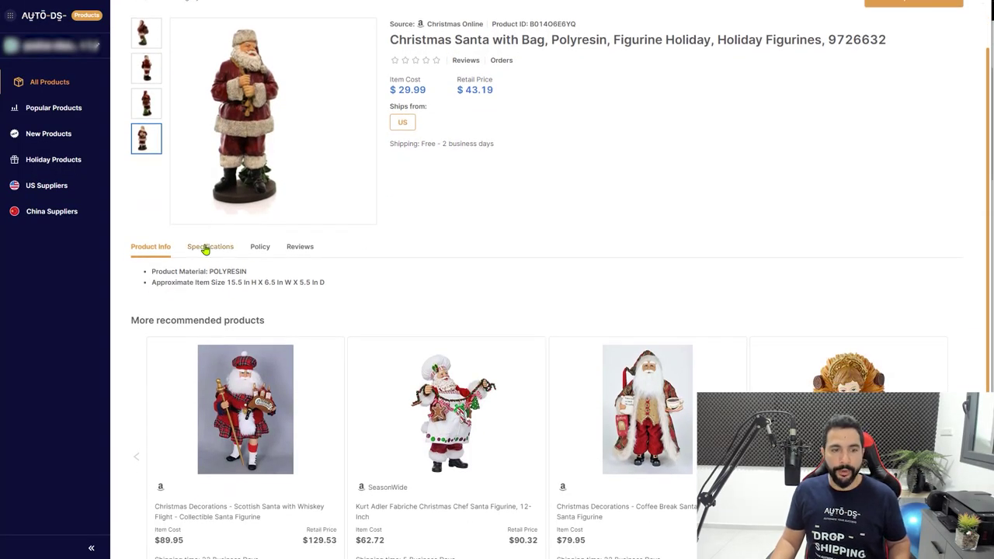
{"action": "left_click", "coordinate": [221, 249]}
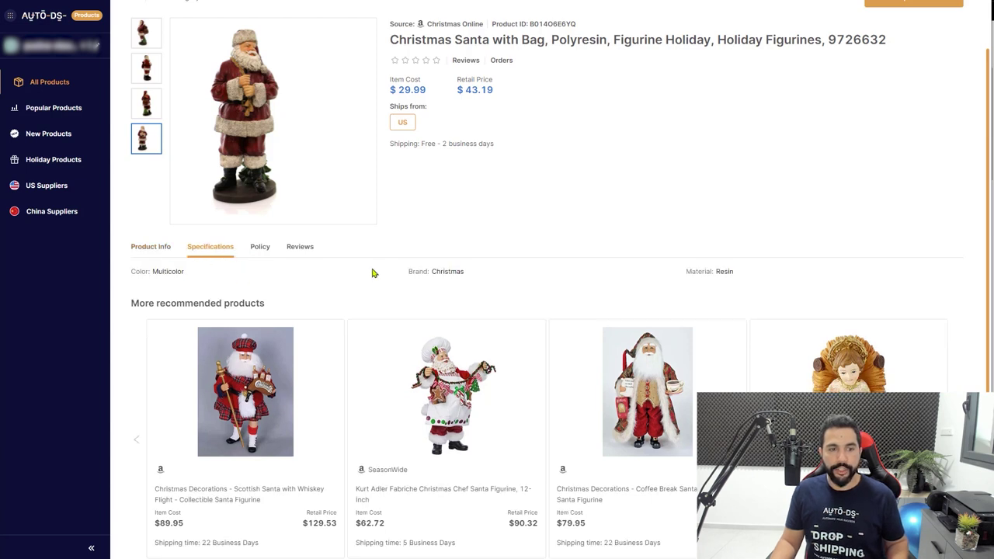
{"action": "left_click", "coordinate": [259, 250]}
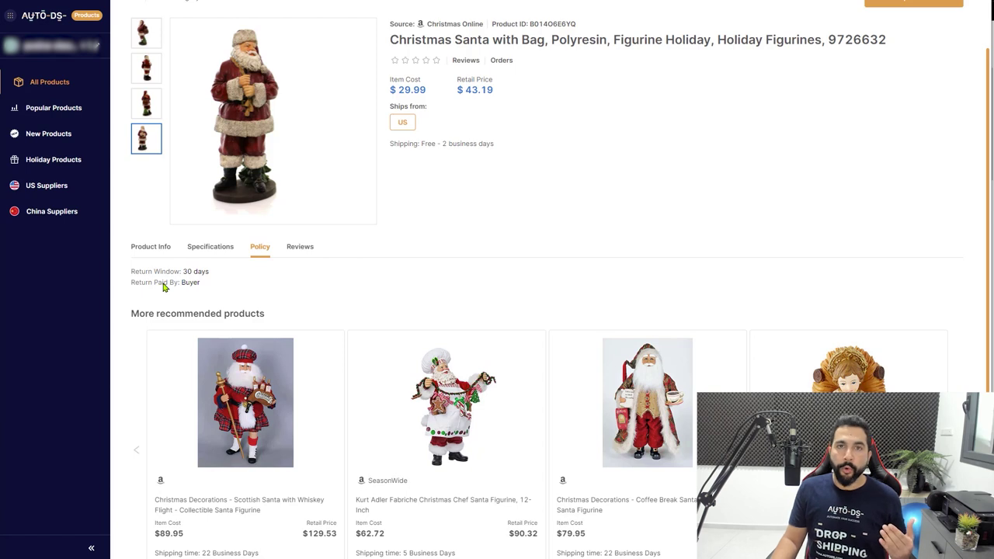
{"action": "left_click", "coordinate": [291, 253]}
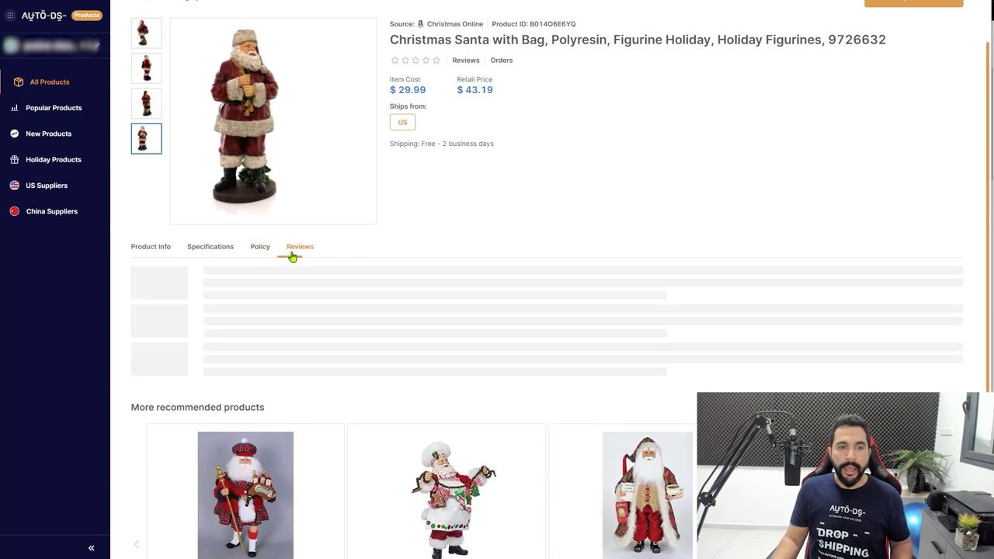
{"action": "scroll", "coordinate": [400, 274], "scroll_direction": "down", "scroll_amount": 2}
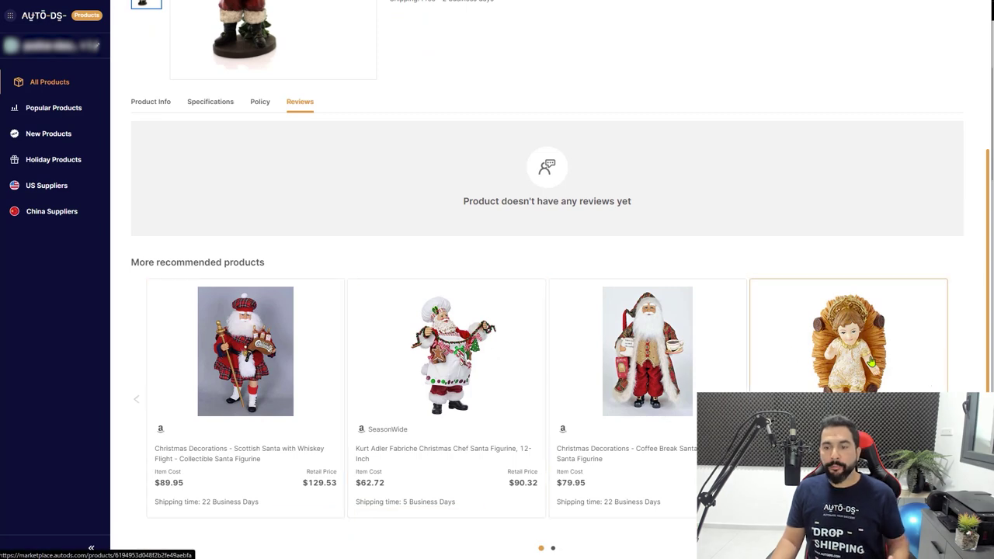
Look through both pages of recommended products for the Santa figurine and return to its main details.
{"action": "scroll", "coordinate": [883, 380], "scroll_direction": "up", "scroll_amount": 3}
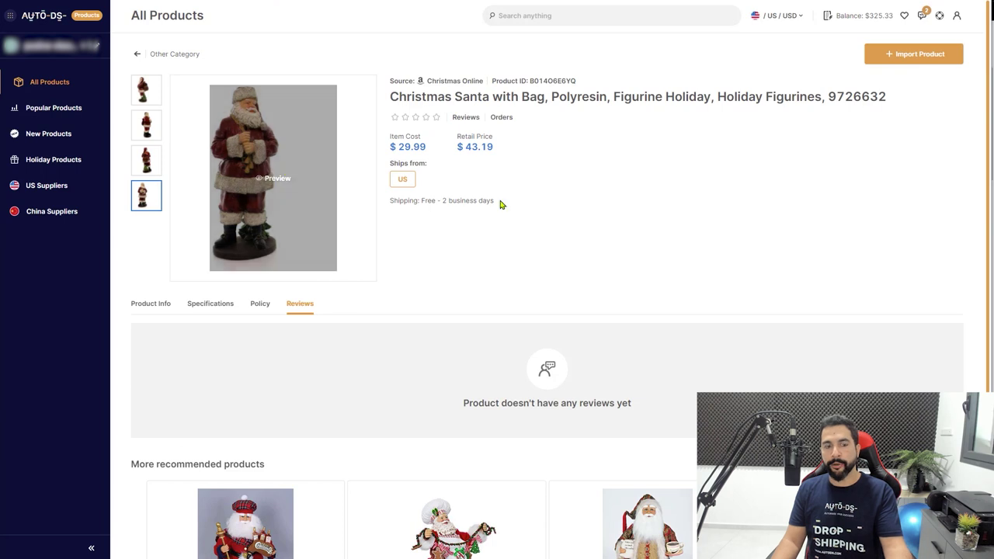
{"action": "scroll", "coordinate": [402, 264], "scroll_direction": "down", "scroll_amount": 3}
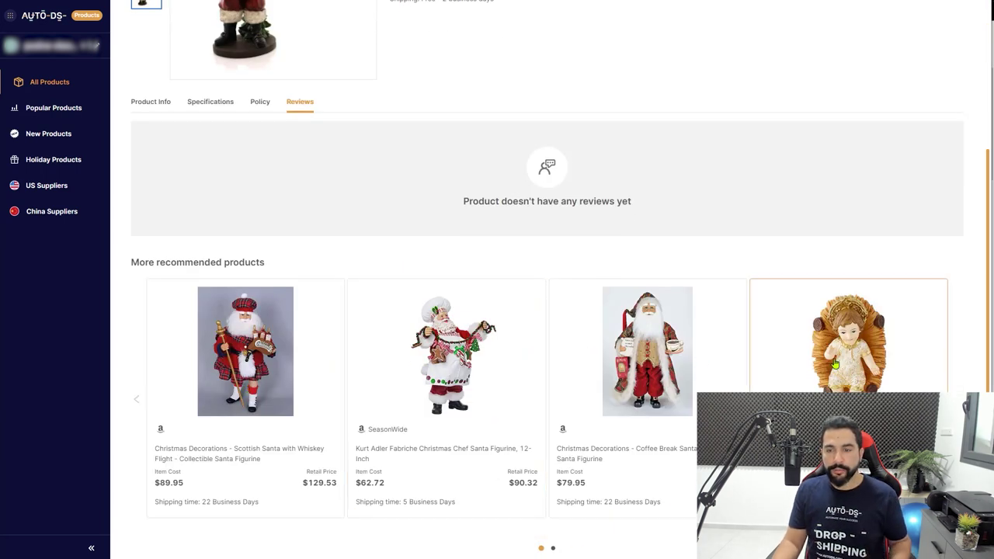
{"action": "left_click", "coordinate": [956, 399]}
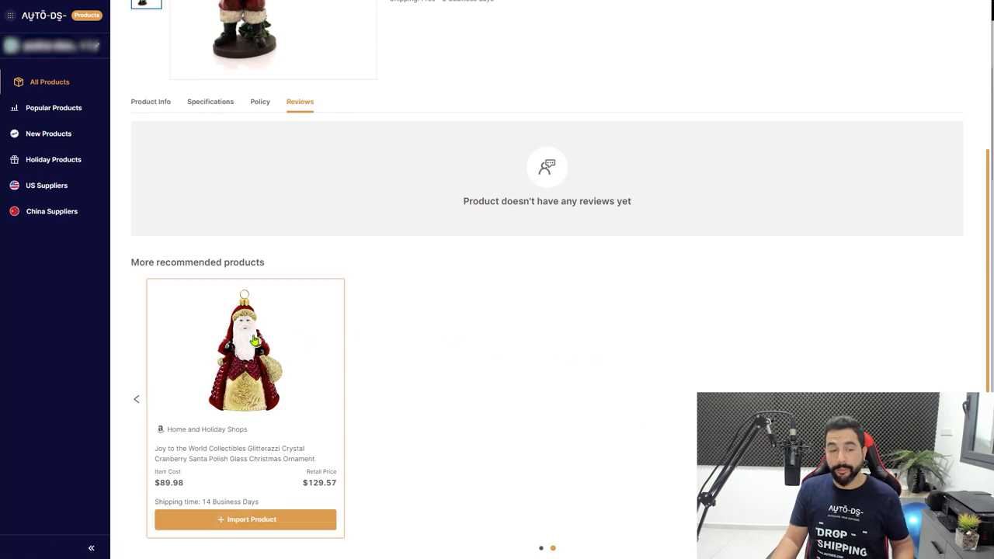
{"action": "left_click", "coordinate": [136, 400]}
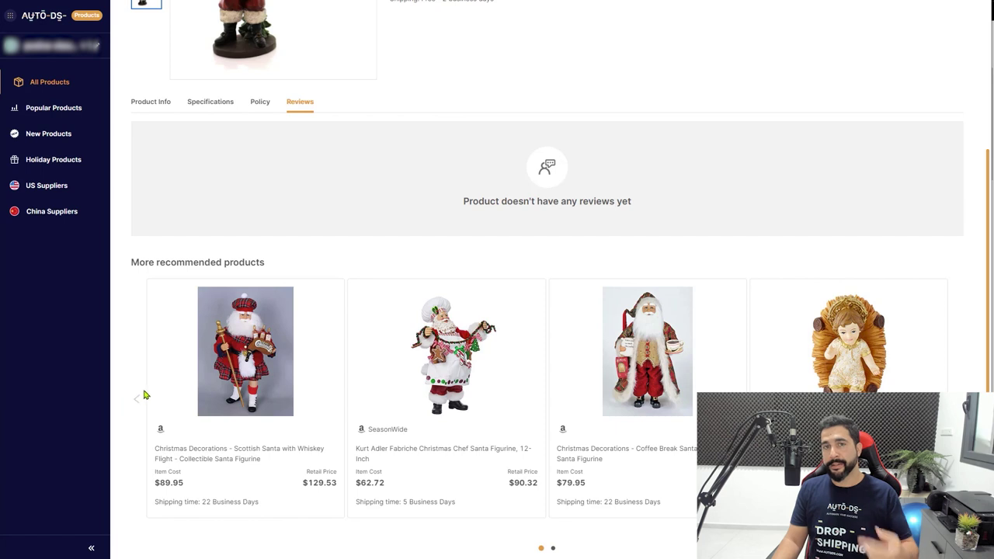
{"action": "mouse_move", "coordinate": [148, 391]}
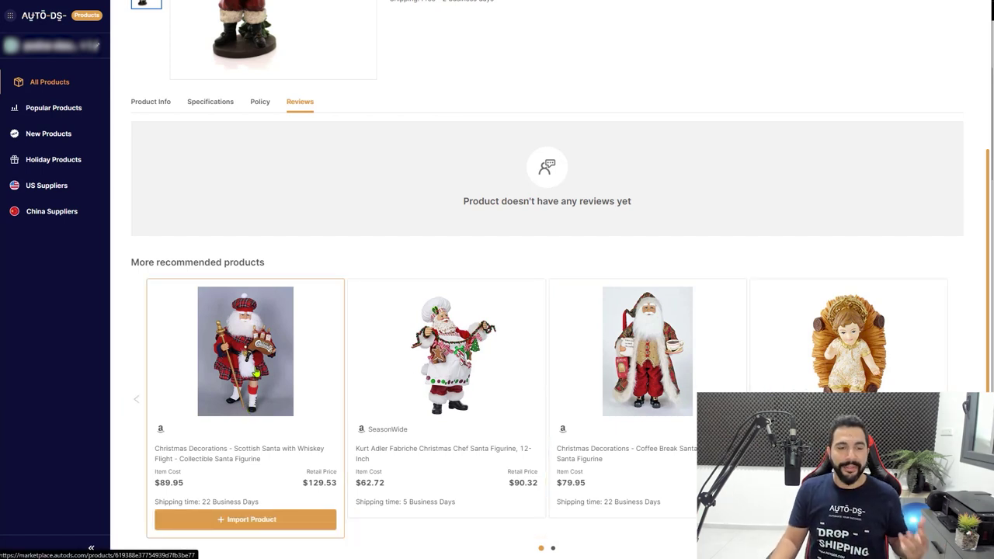
{"action": "scroll", "coordinate": [257, 371], "scroll_direction": "up", "scroll_amount": 3}
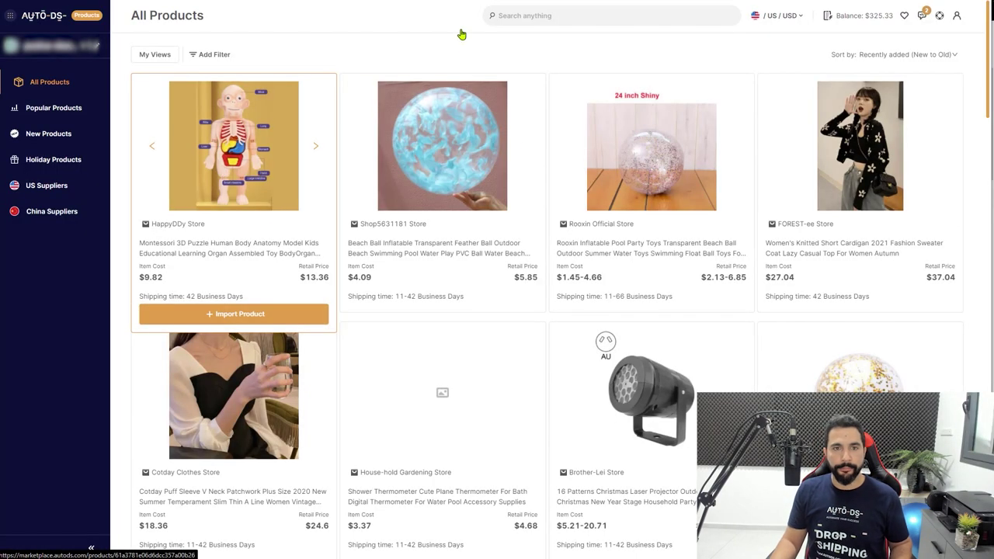
Search all products for "christmas" and import the Christmas Santa with Bag polyresin figurine.
{"action": "left_click", "coordinate": [513, 15]}
{"action": "type", "text": "ch"}
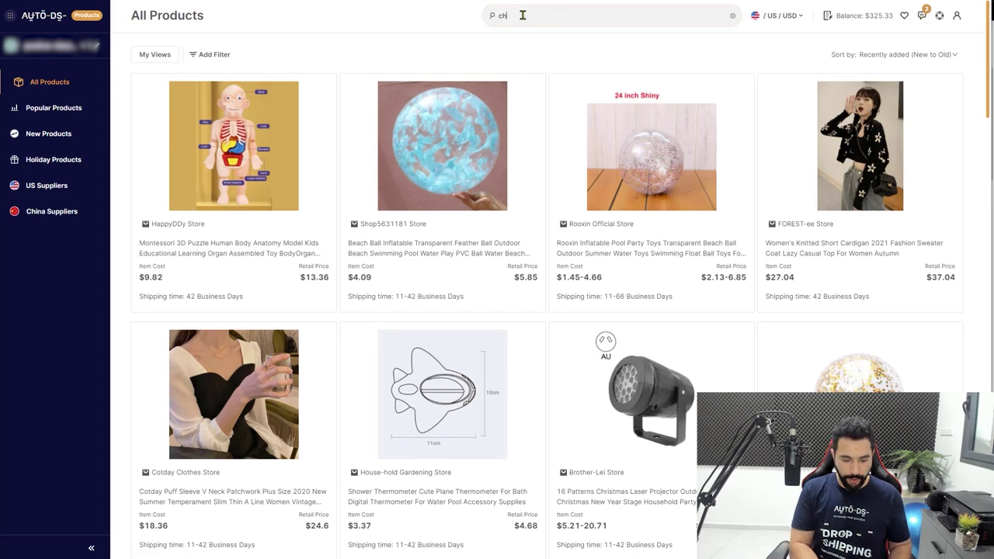
{"action": "type", "text": "ristmas"}
{"action": "key", "text": "Return"}
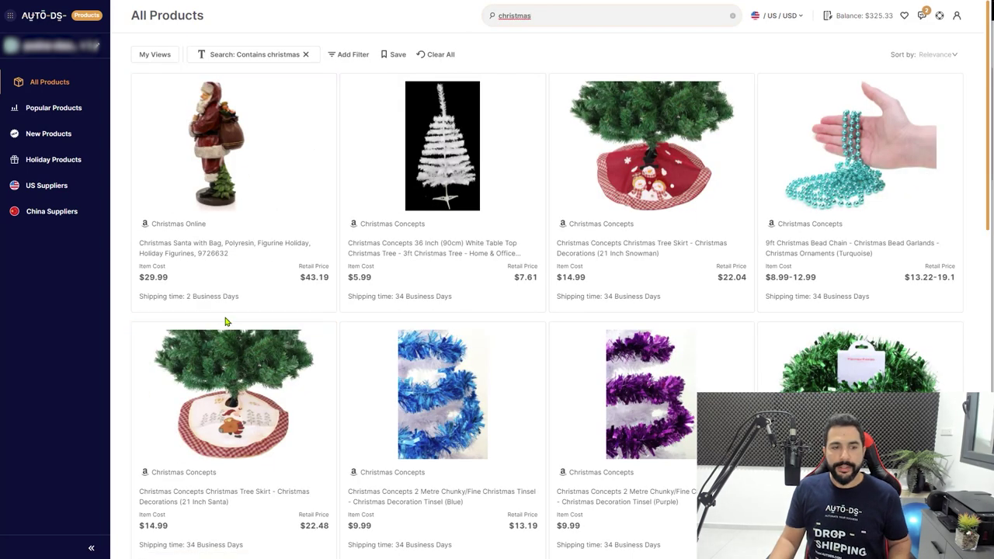
{"action": "left_click", "coordinate": [225, 314]}
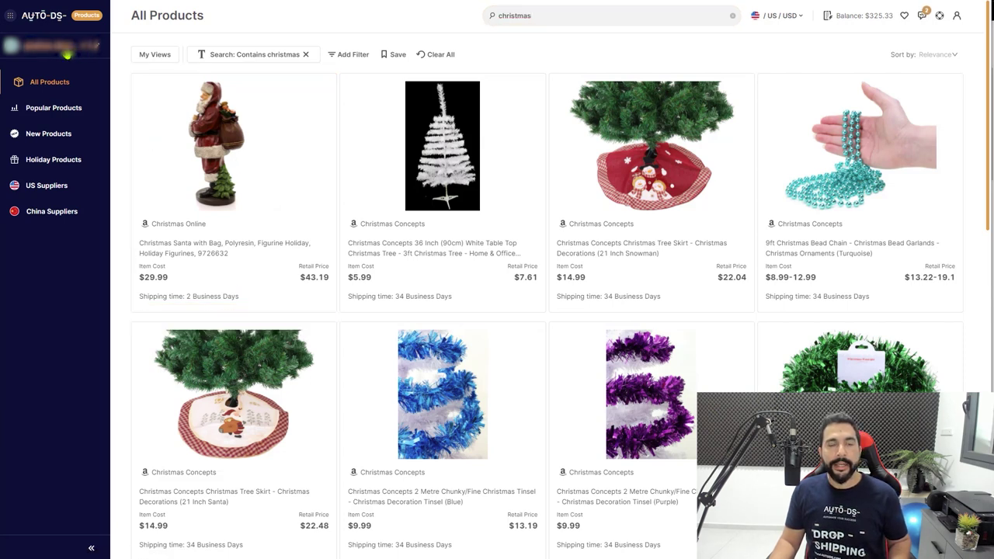
Narrow the store selection to a single eBay store and open the imported Santa figurine's draft in the AutoDS platform.
{"action": "left_click", "coordinate": [78, 54]}
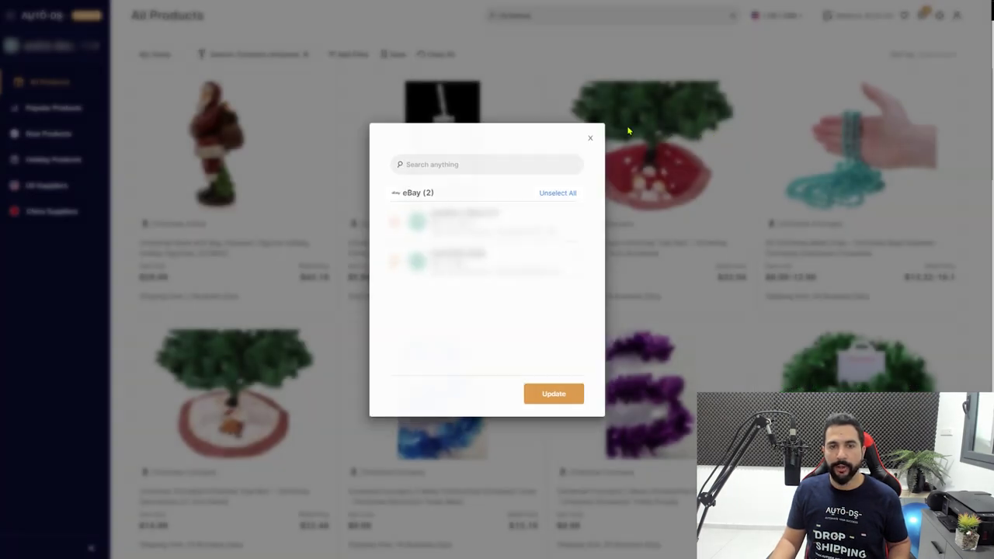
{"action": "left_click", "coordinate": [629, 131]}
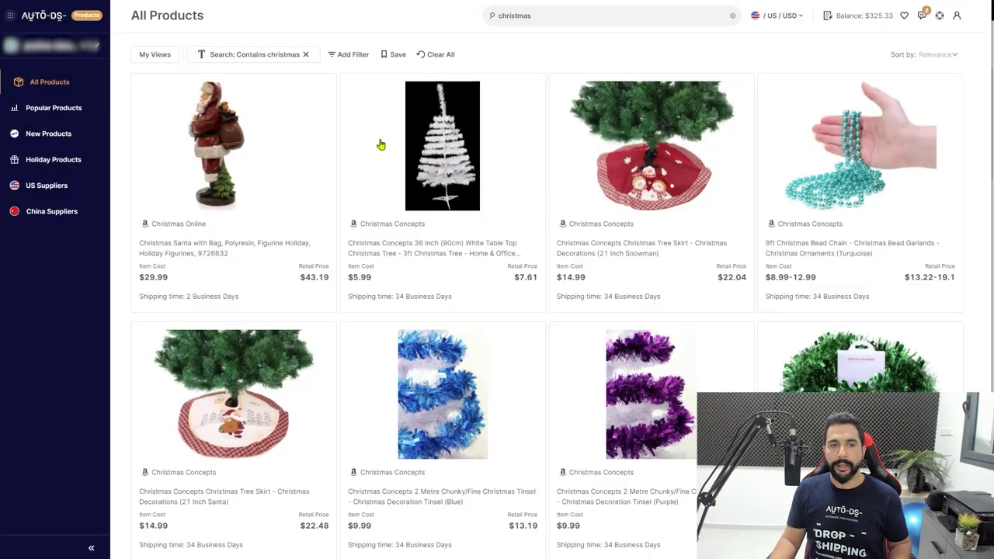
{"action": "mouse_move", "coordinate": [251, 160]}
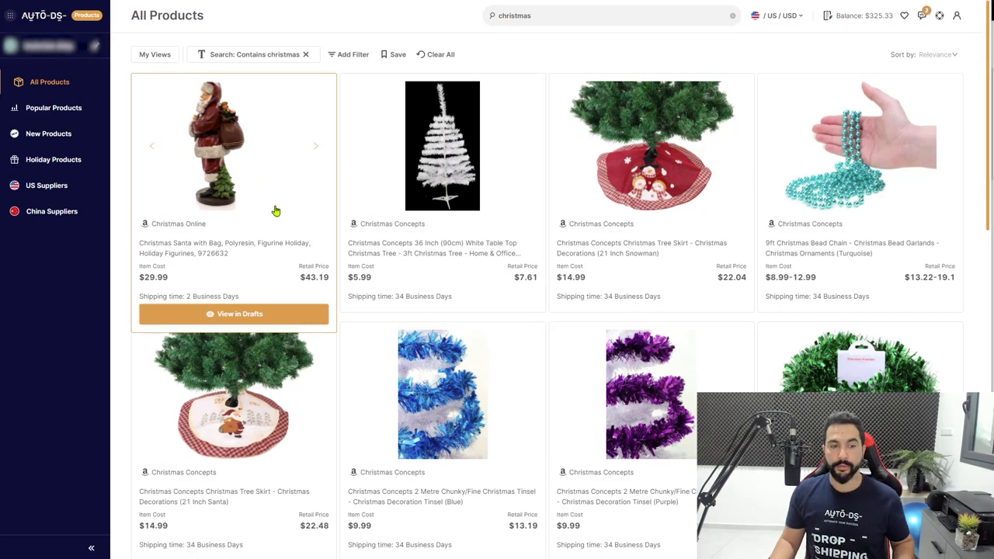
{"action": "left_click", "coordinate": [241, 316]}
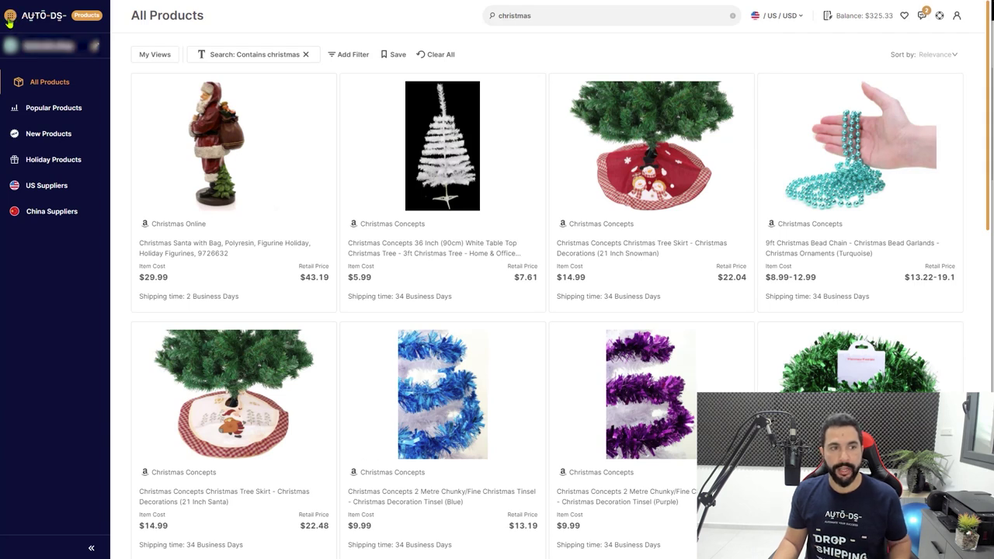
{"action": "left_click", "coordinate": [10, 18]}
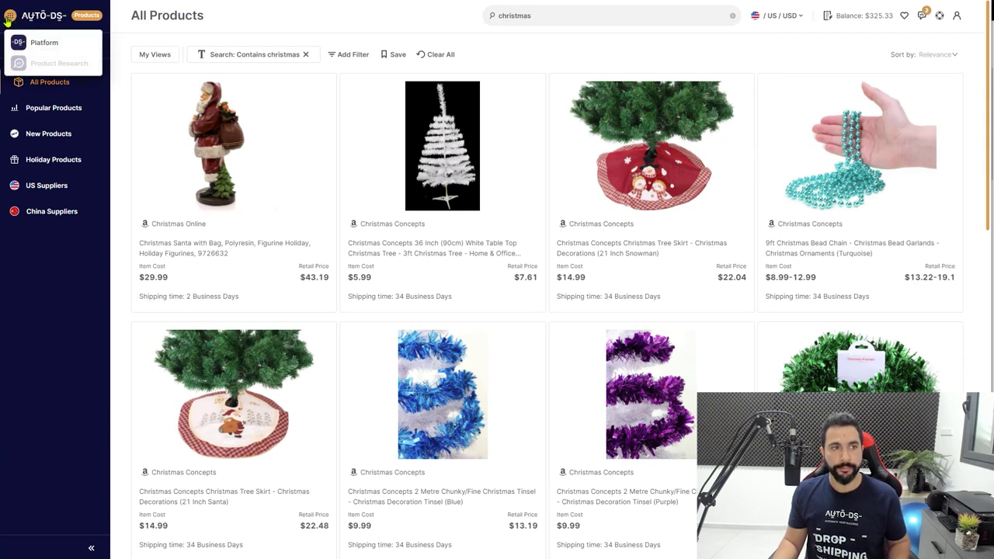
{"action": "left_click", "coordinate": [45, 43]}
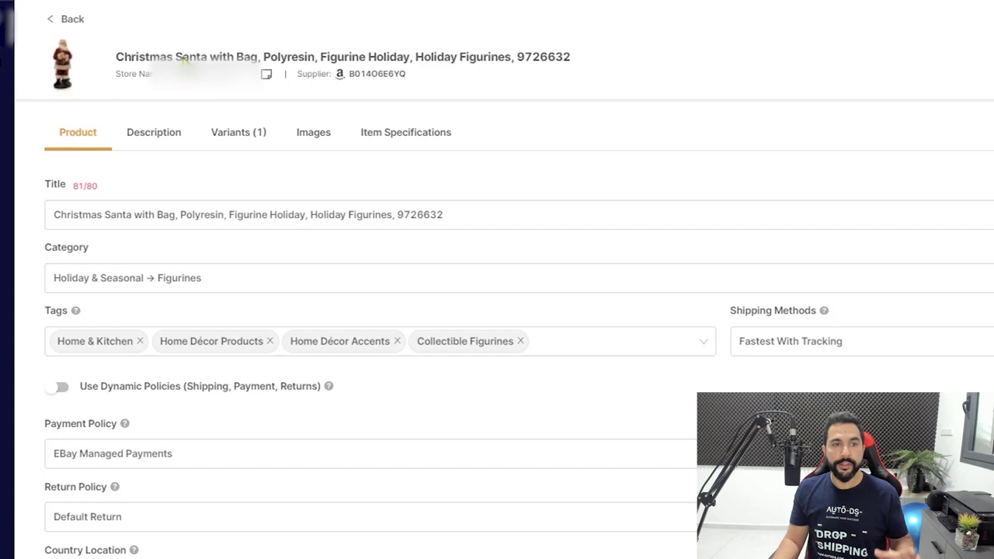
Delete the number 9726632 from the end of the draft's title.
{"action": "left_click", "coordinate": [70, 215]}
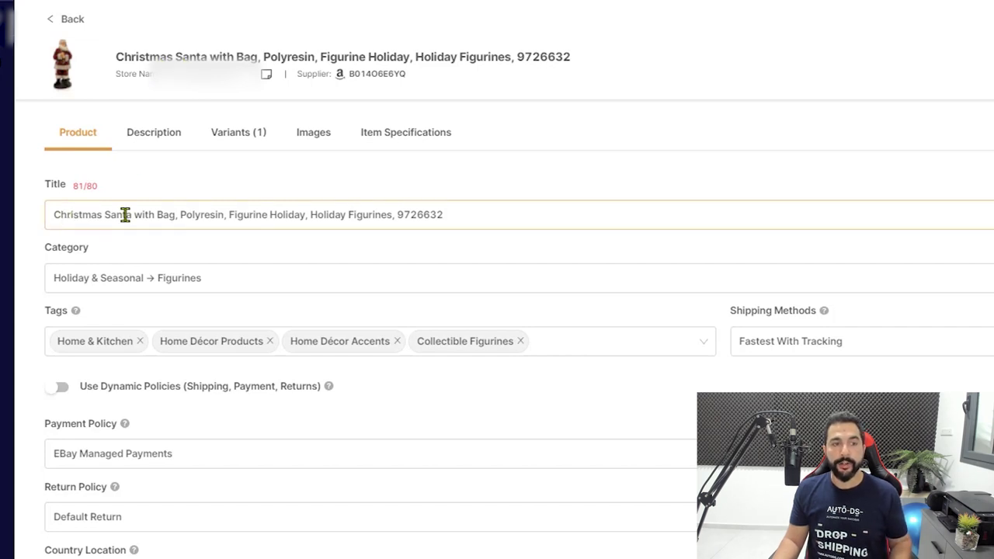
{"action": "double_click", "coordinate": [408, 214]}
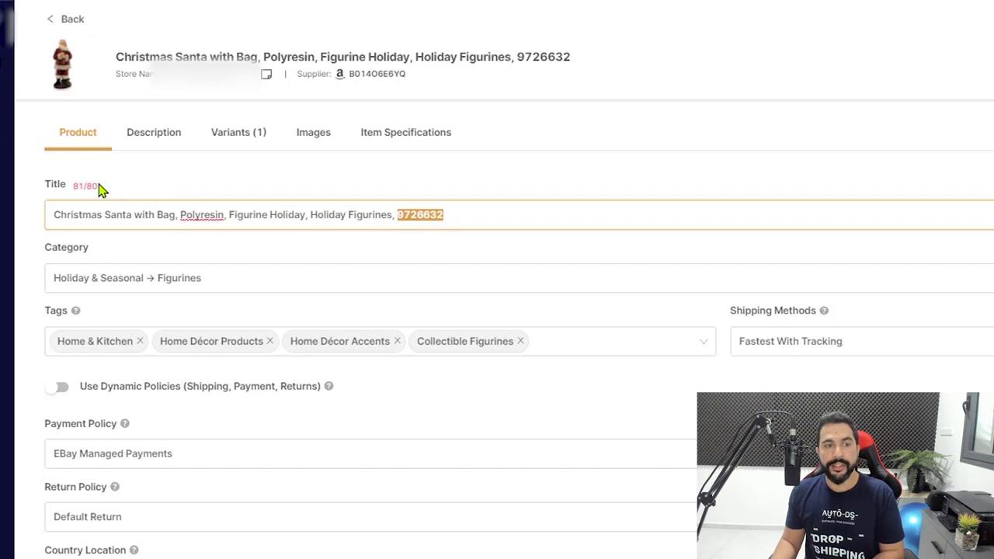
{"action": "key", "text": "BackSpace"}
{"action": "key", "text": "BackSpace"}
{"action": "key", "text": "BackSpace"}
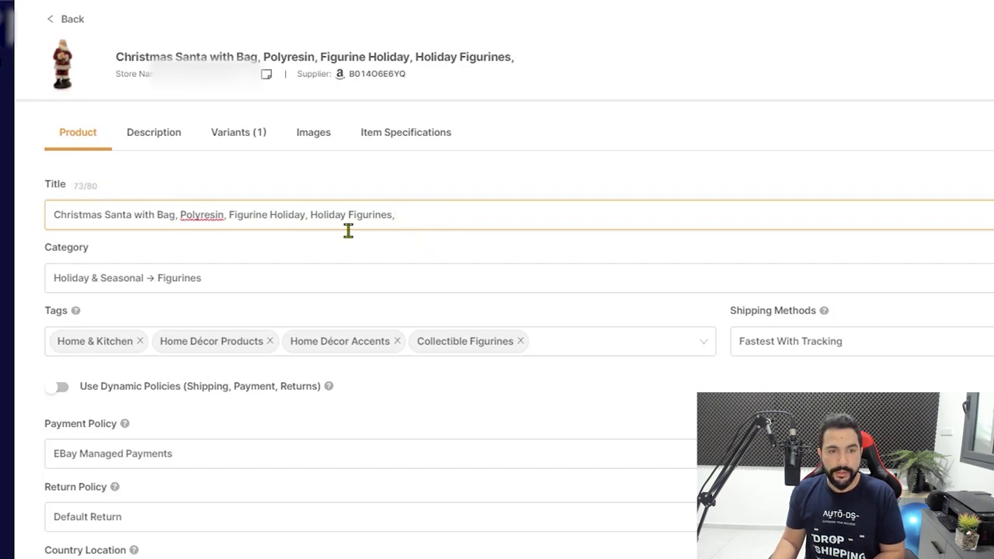
Remove the commas and the duplicate "Holiday" so the title reads "Christmas Santa with Bag Polyresin Figurine Holiday Figurines".
{"action": "left_click", "coordinate": [311, 217]}
{"action": "key", "text": "BackSpace"}
{"action": "key", "text": "BackSpace"}
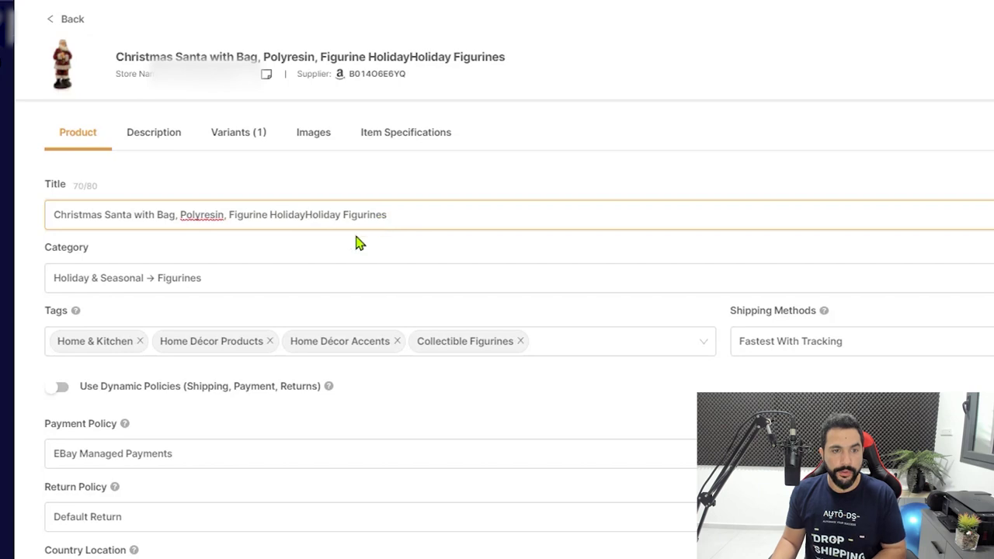
{"action": "left_click", "coordinate": [229, 216]}
{"action": "key", "text": "BackSpace"}
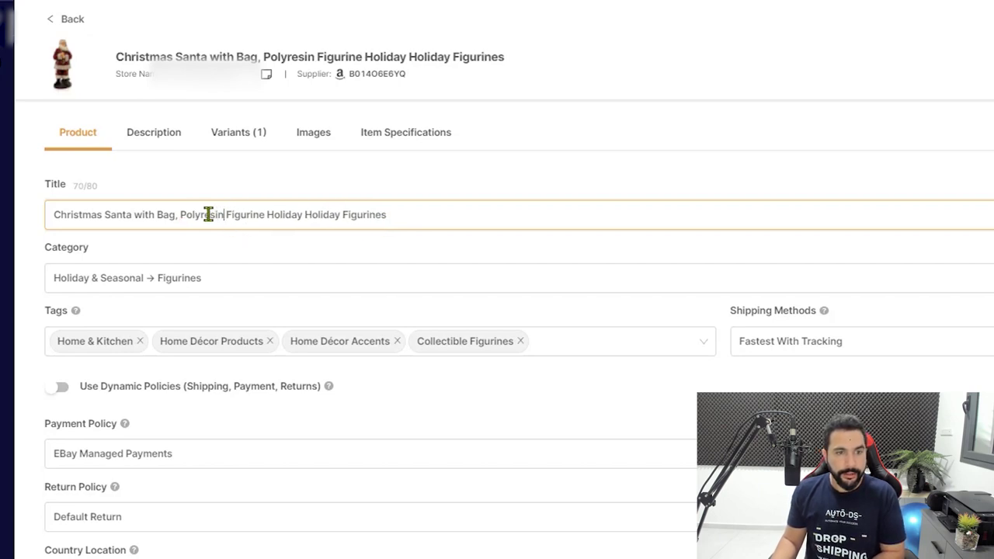
{"action": "left_click", "coordinate": [178, 215]}
{"action": "key", "text": "BackSpace"}
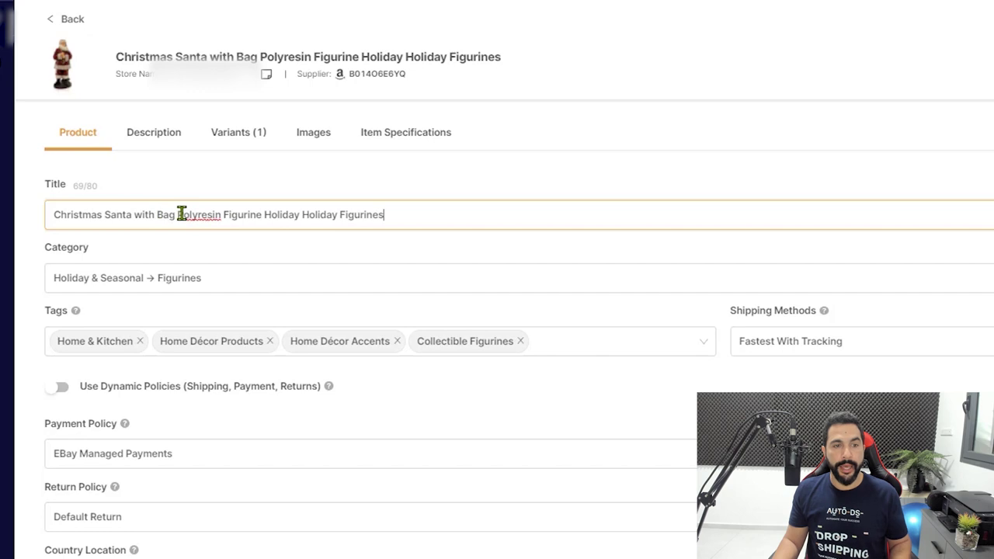
{"action": "double_click", "coordinate": [316, 215]}
{"action": "key", "text": "BackSpace"}
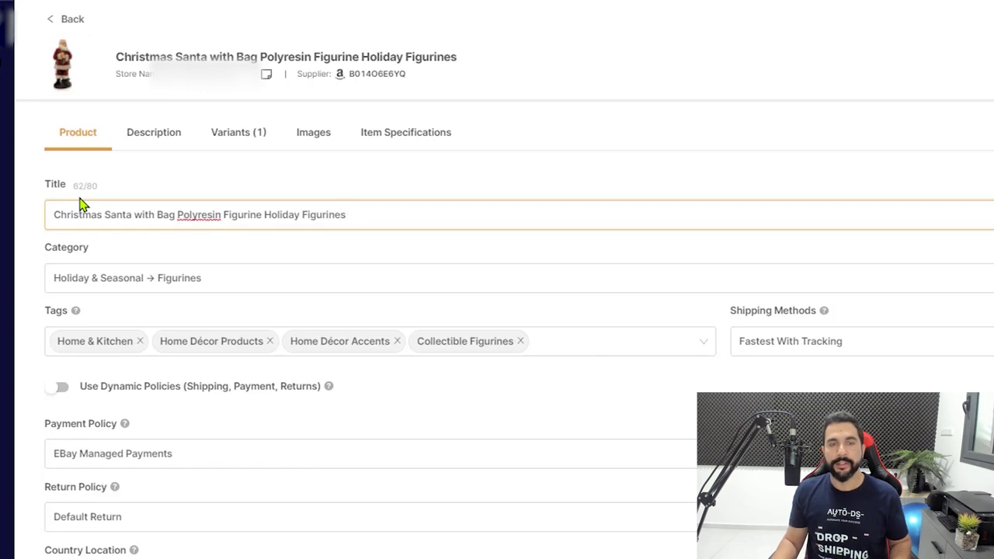
Add "Statue Decoration" to the end of the draft's title.
{"action": "type", "text": "St"}
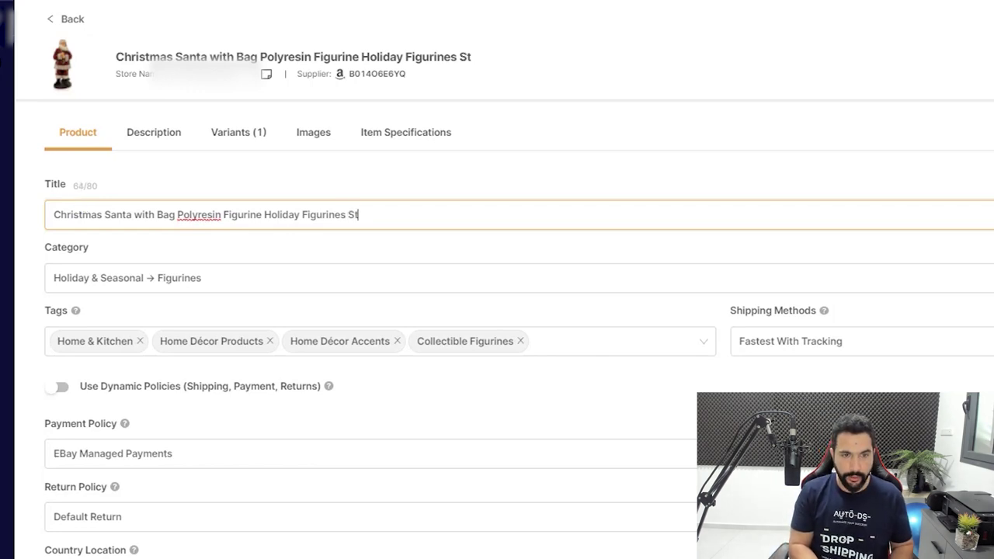
{"action": "type", "text": "atue Deco"}
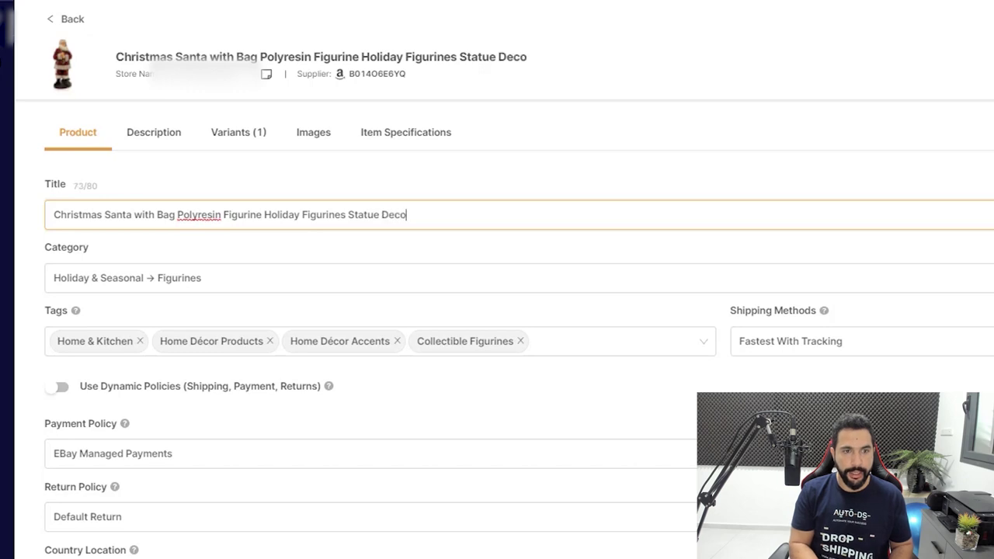
{"action": "type", "text": "ration"}
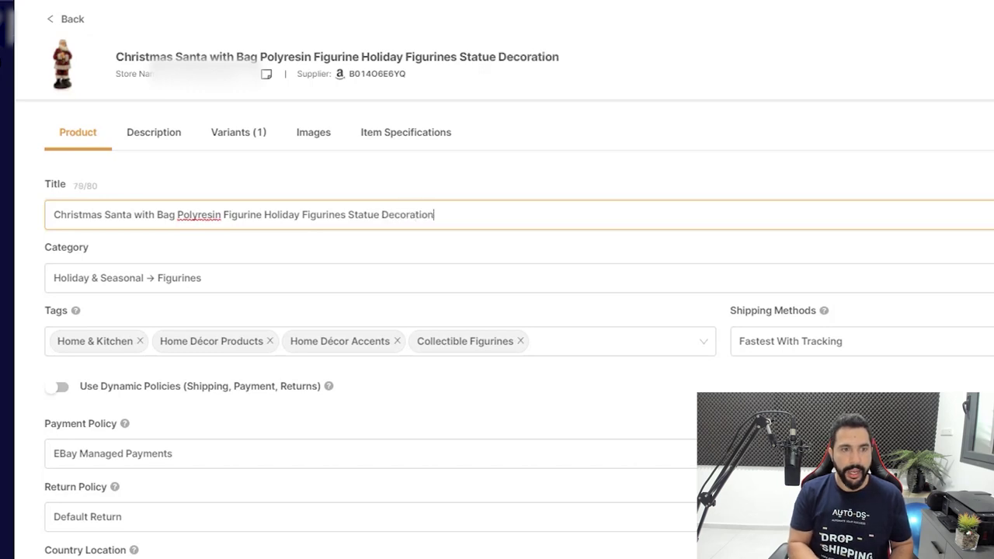
{"action": "left_click", "coordinate": [383, 87]}
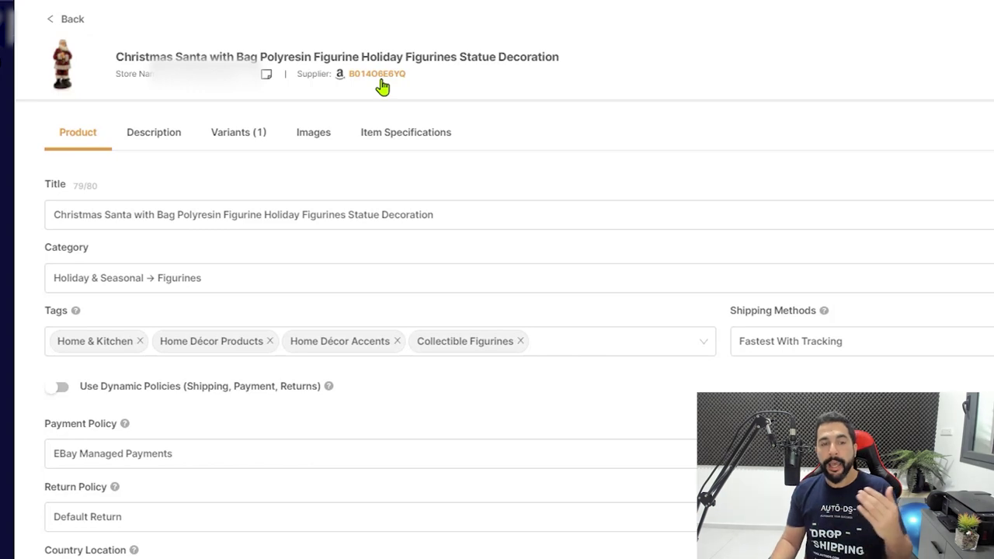
{"action": "left_click", "coordinate": [454, 214]}
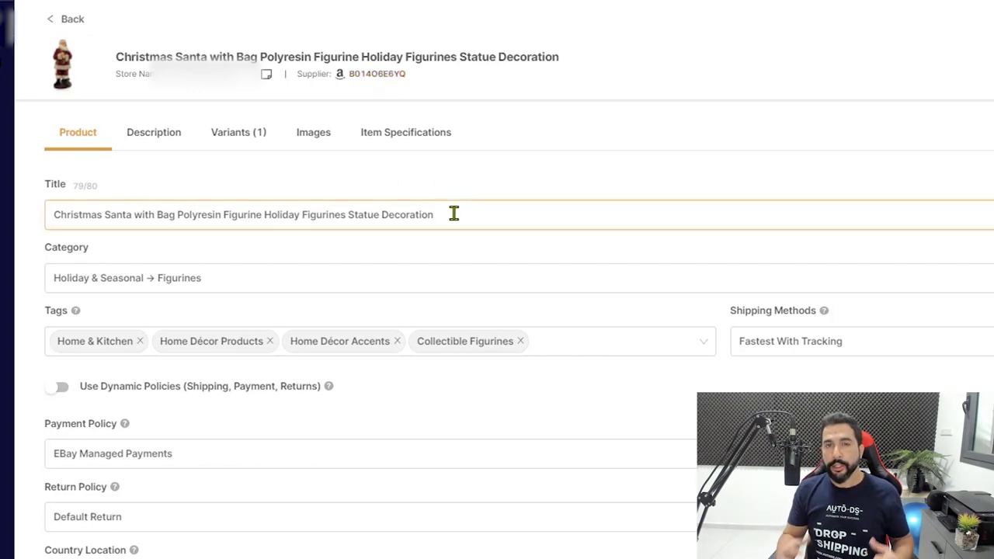
{"action": "left_click_drag", "start_coordinate": [454, 214], "coordinate": [60, 215]}
{"action": "left_click", "coordinate": [148, 214]}
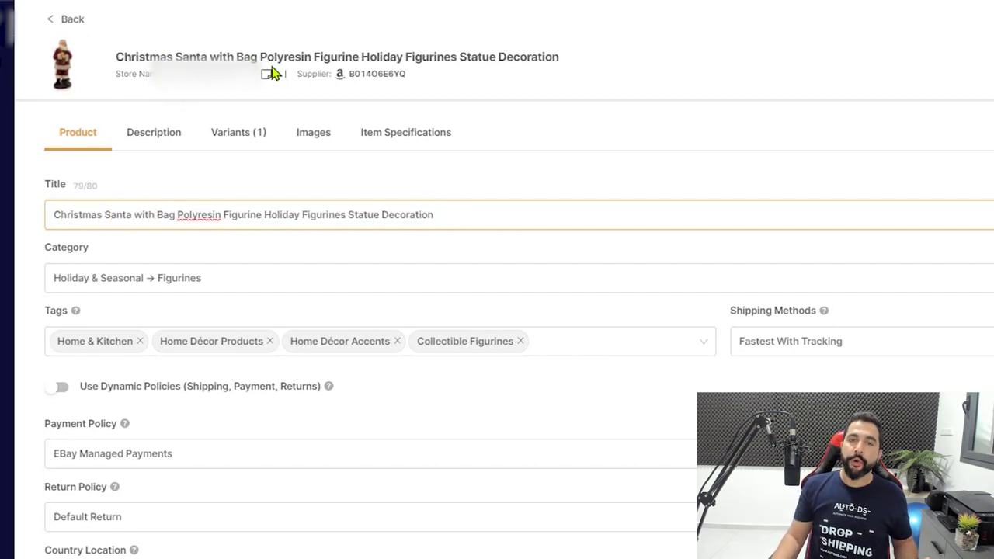
{"action": "left_click", "coordinate": [485, 206]}
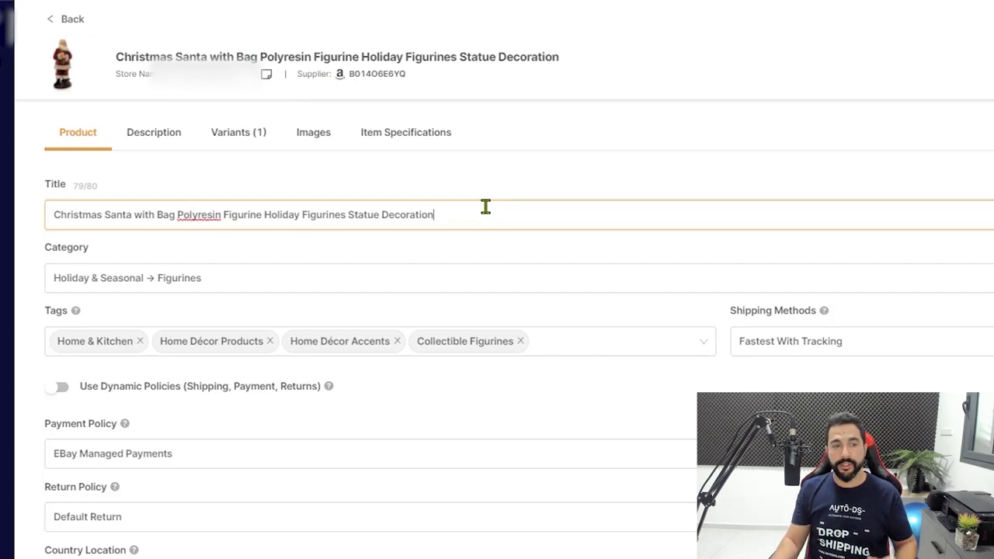
Review the draft's recommended categories, shipping method options and default zipcode, keeping Fastest With Tracking as the shipping method.
{"action": "left_click", "coordinate": [169, 268]}
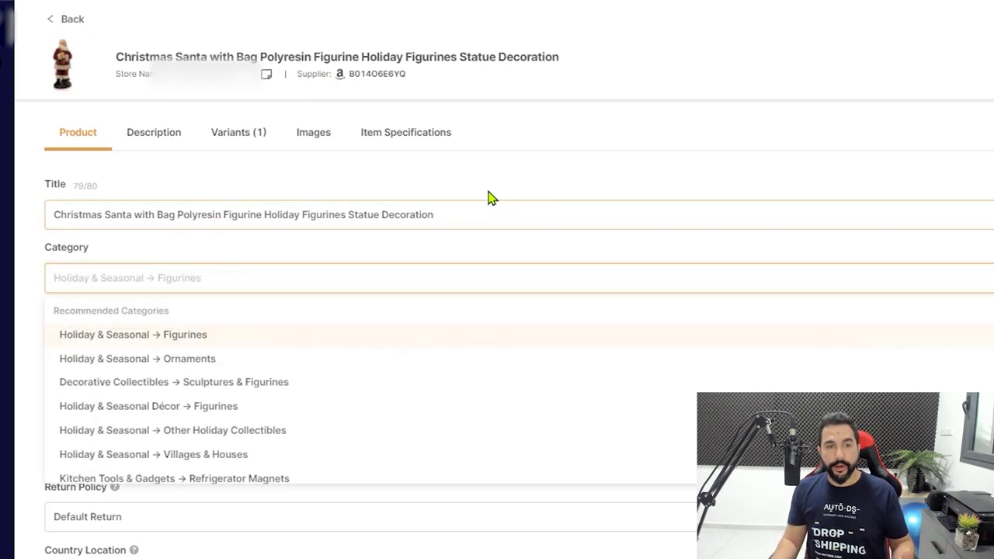
{"action": "left_click", "coordinate": [422, 210]}
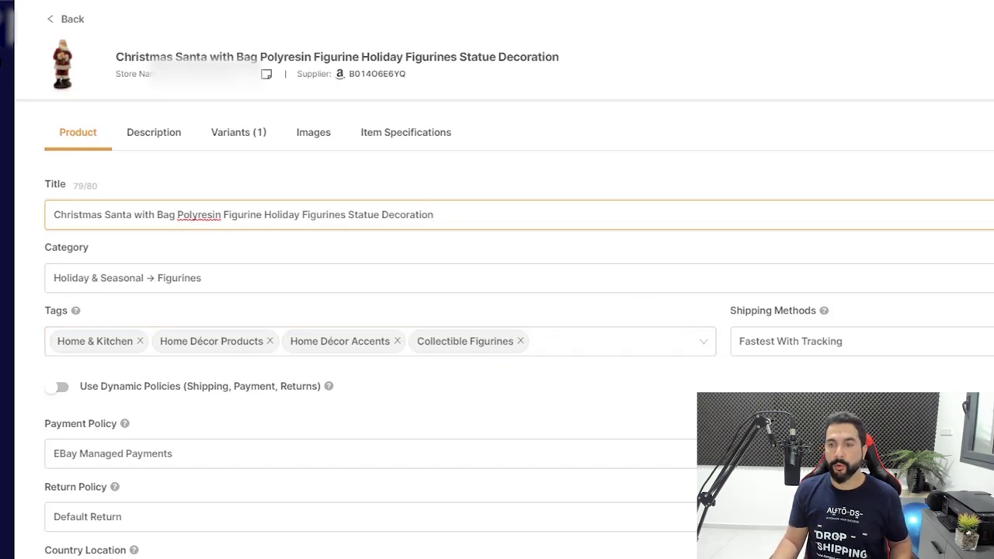
{"action": "left_click", "coordinate": [405, 349]}
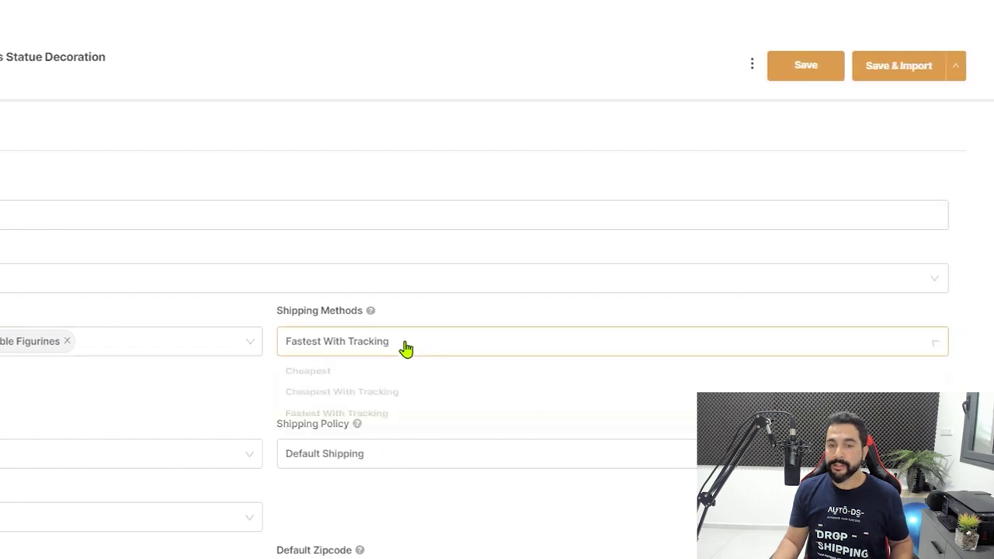
{"action": "left_click", "coordinate": [334, 423]}
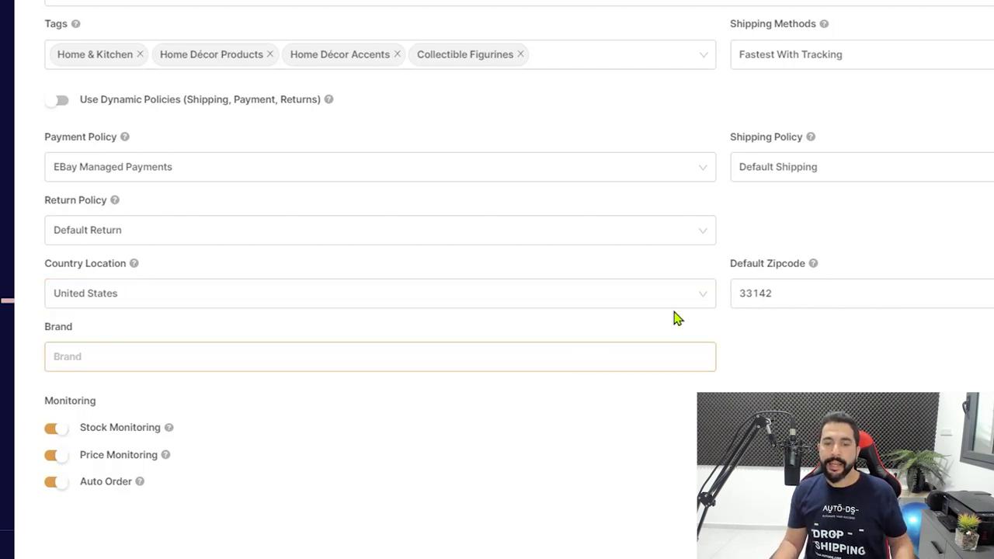
{"action": "double_click", "coordinate": [755, 298]}
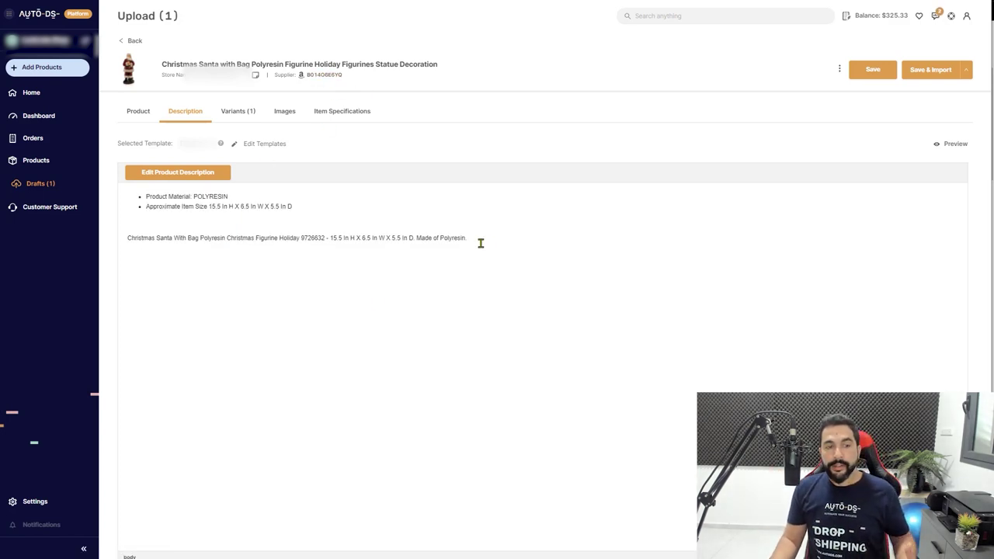
Check why the draft's single variant is on hold and look up the minimum product quantity in the Amazon US store settings.
{"action": "left_click", "coordinate": [238, 113]}
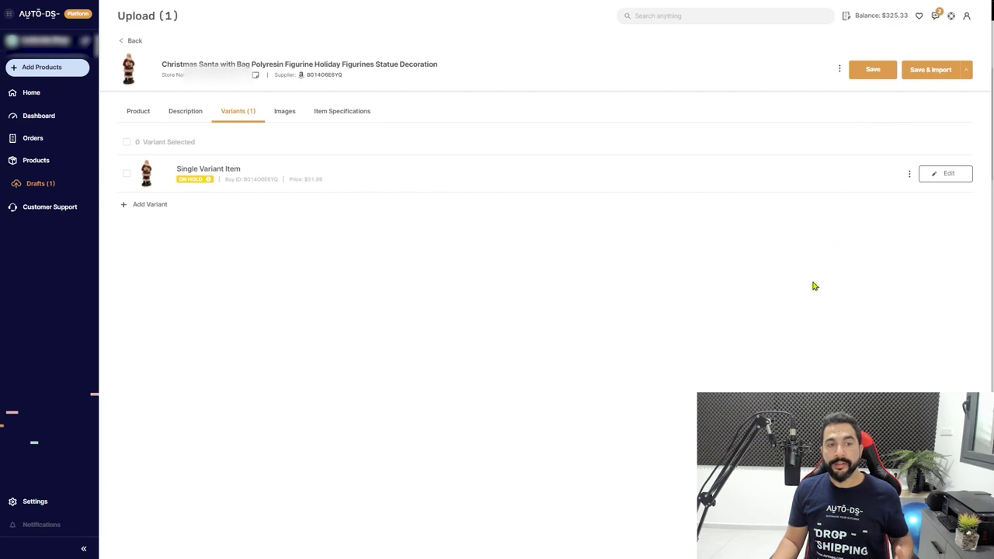
{"action": "mouse_move", "coordinate": [209, 181]}
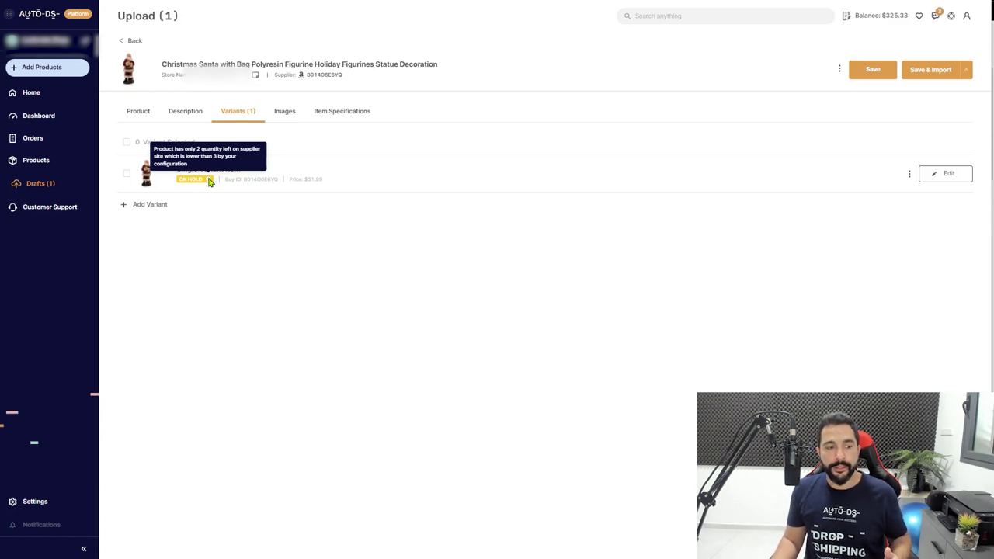
{"action": "left_click", "coordinate": [39, 503]}
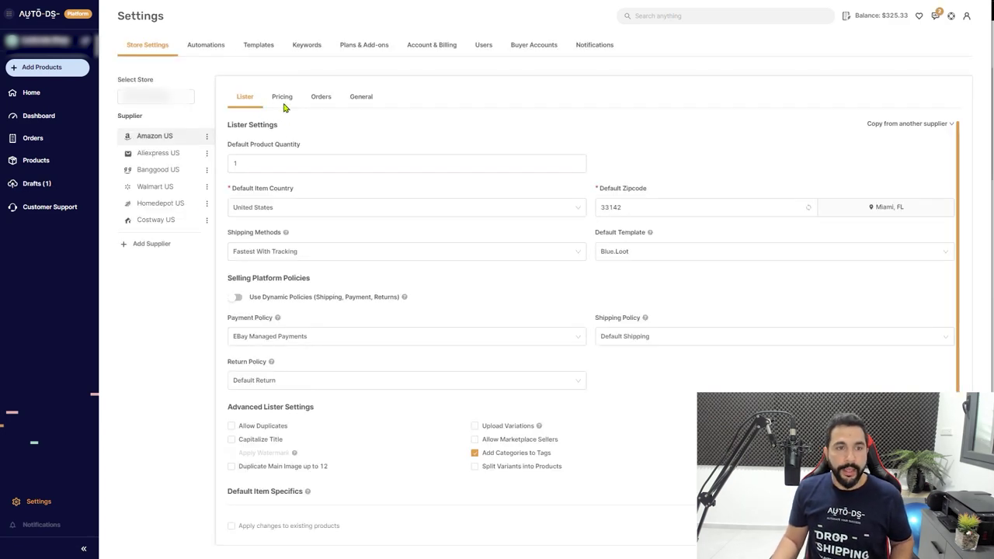
{"action": "left_click", "coordinate": [359, 97]}
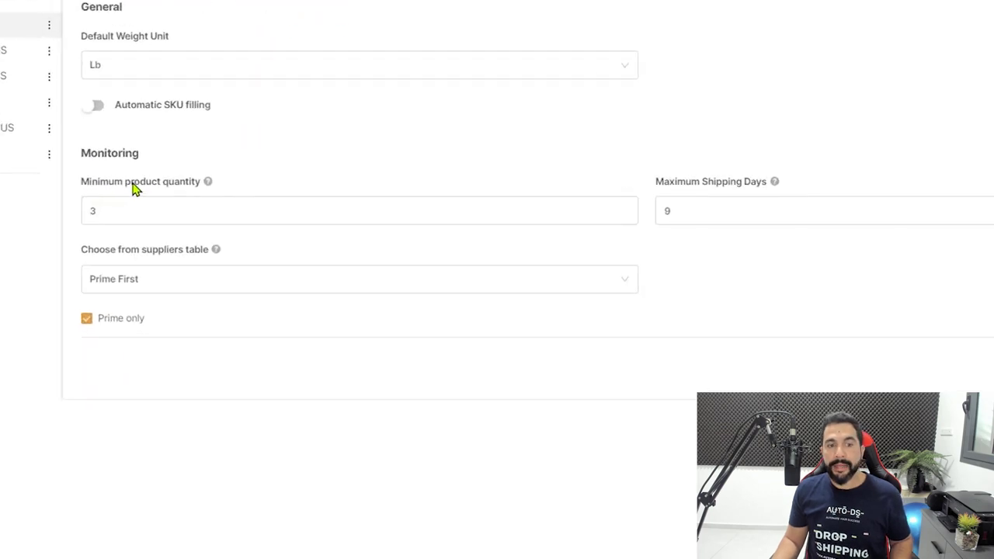
{"action": "left_click", "coordinate": [106, 204]}
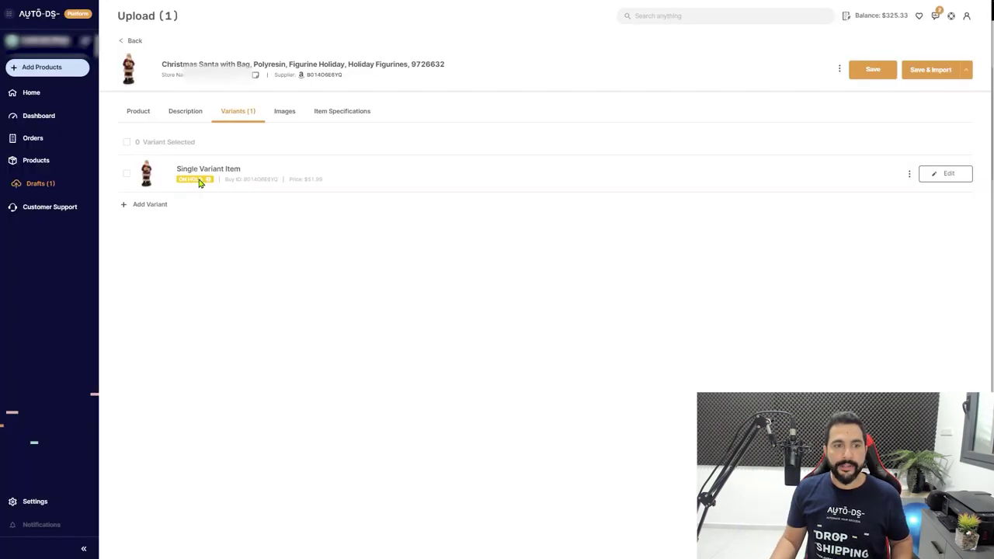
{"action": "mouse_move", "coordinate": [208, 182]}
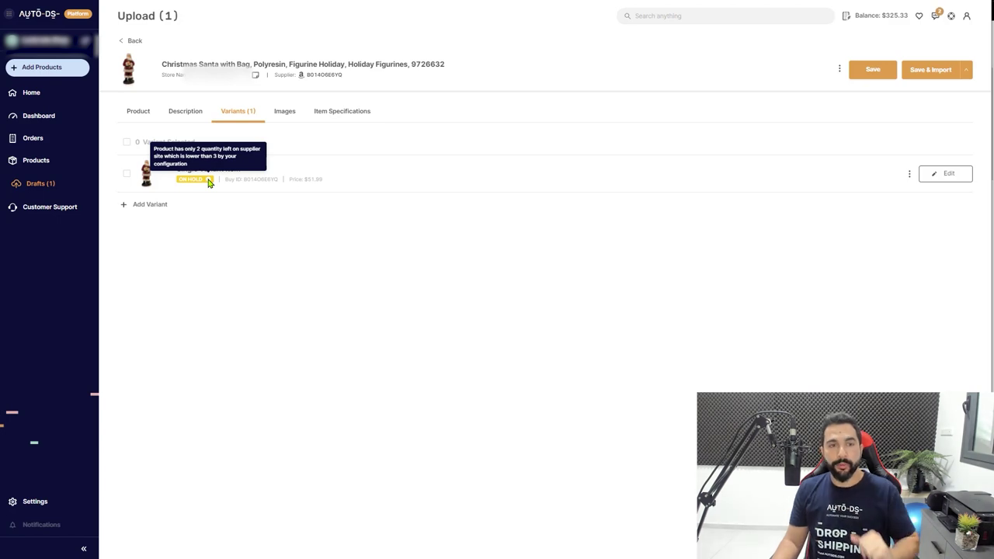
Review the single variant's pricing, disallow marketplace sellers for it and save the variant.
{"action": "left_click", "coordinate": [941, 176]}
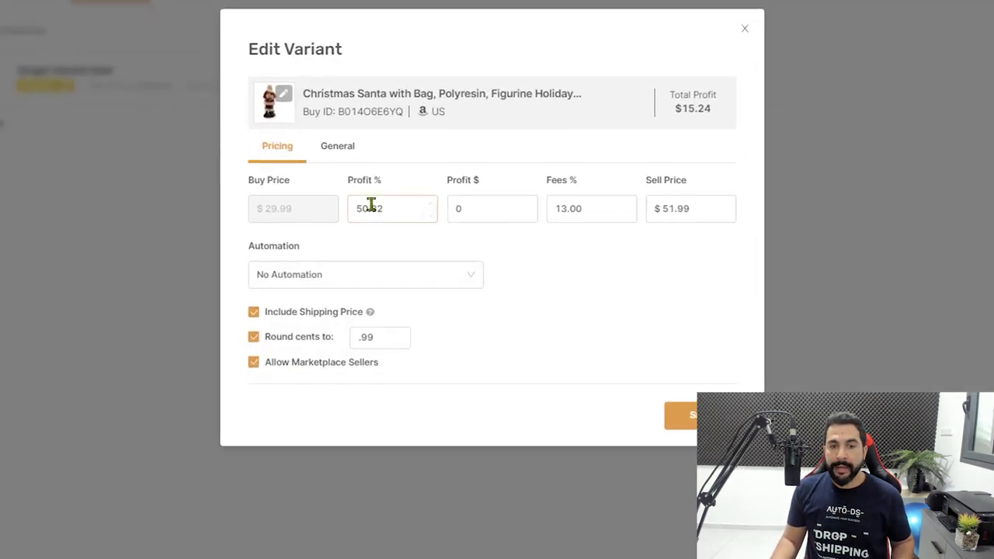
{"action": "left_click", "coordinate": [413, 260]}
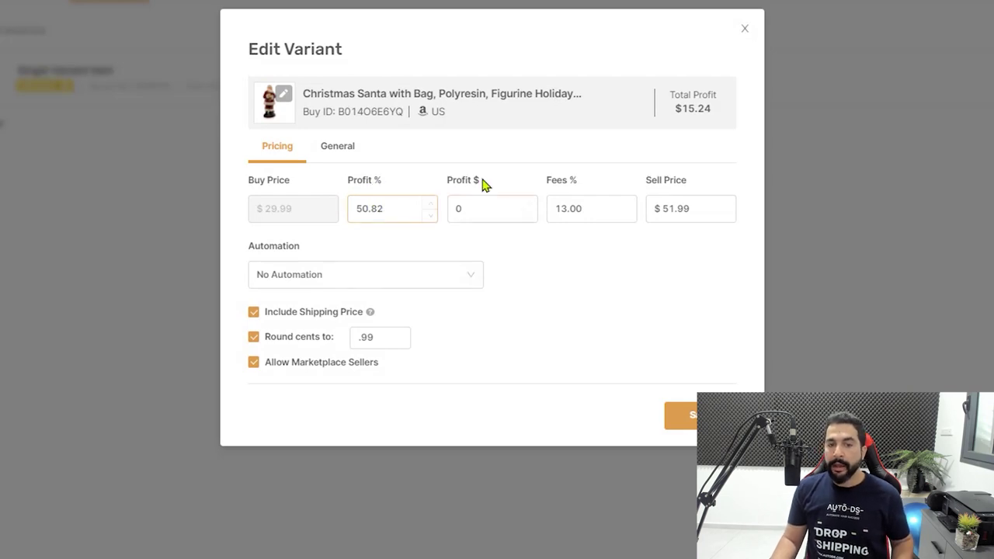
{"action": "key", "text": "Tab"}
{"action": "left_click", "coordinate": [375, 191]}
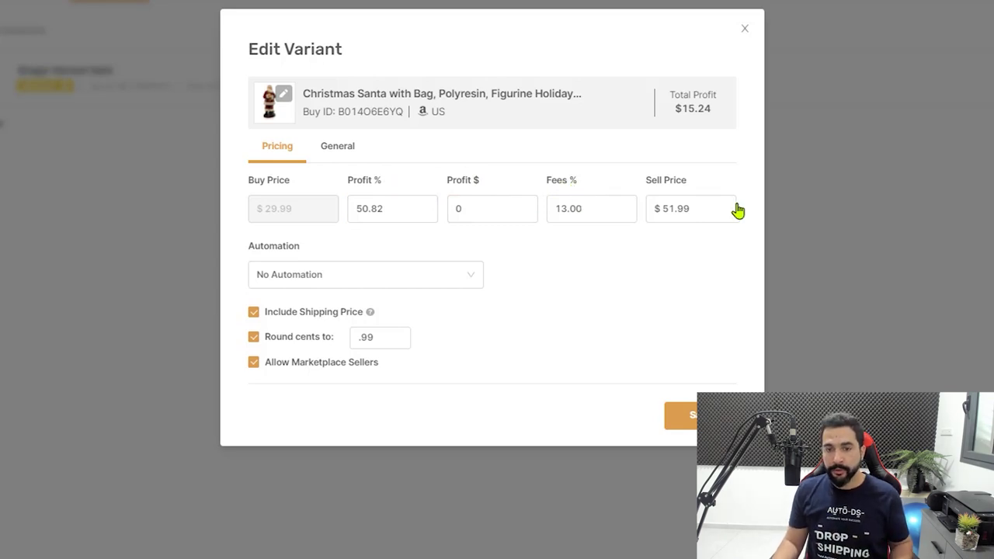
{"action": "left_click", "coordinate": [703, 209]}
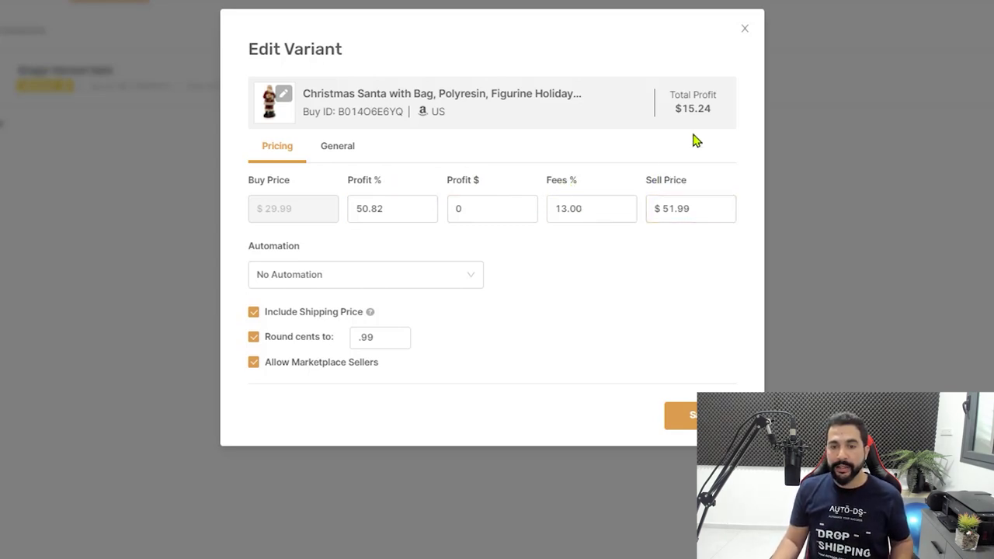
{"action": "left_click", "coordinate": [692, 109]}
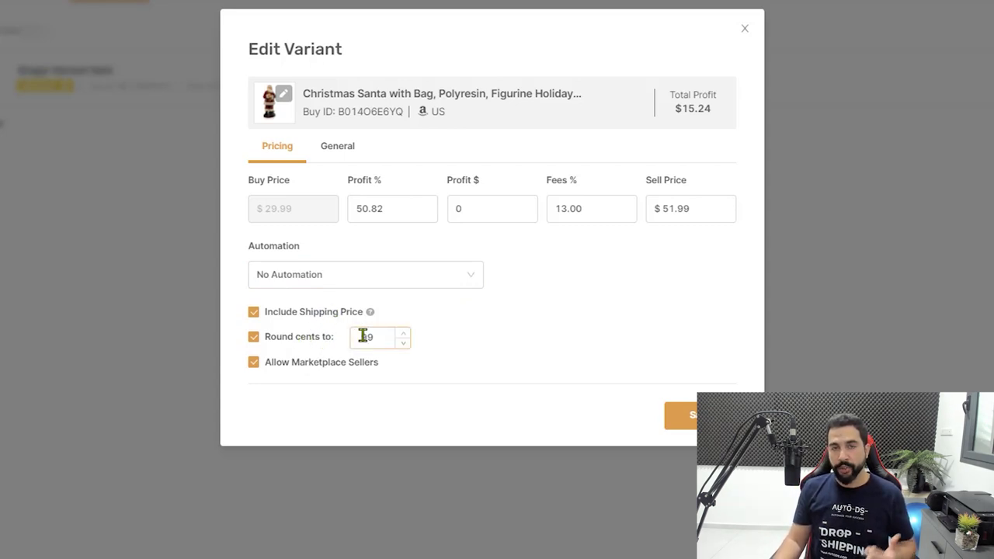
{"action": "left_click", "coordinate": [301, 368]}
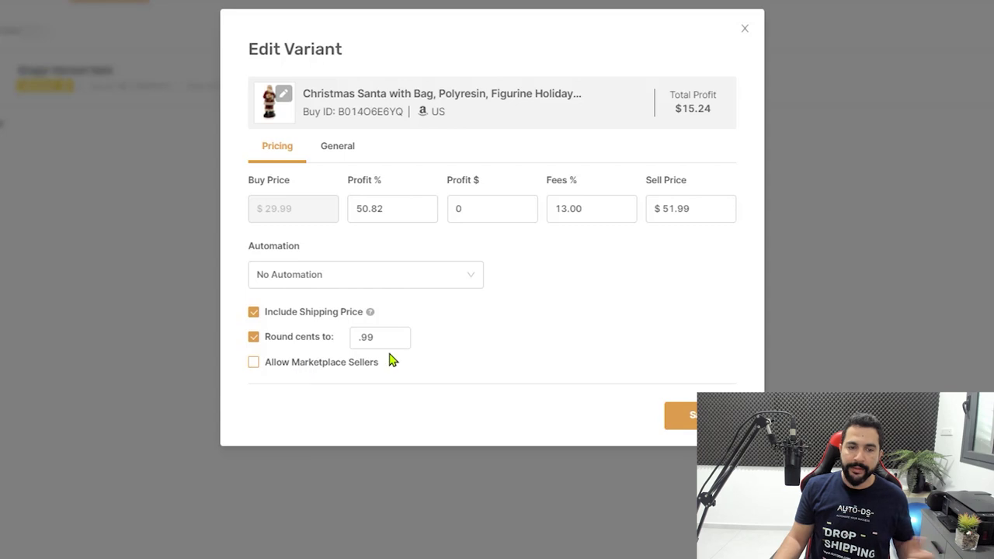
{"action": "left_click", "coordinate": [670, 417]}
Look at the draft's images and view the main image in the image editor, closing it without editing.
{"action": "mouse_move", "coordinate": [201, 200]}
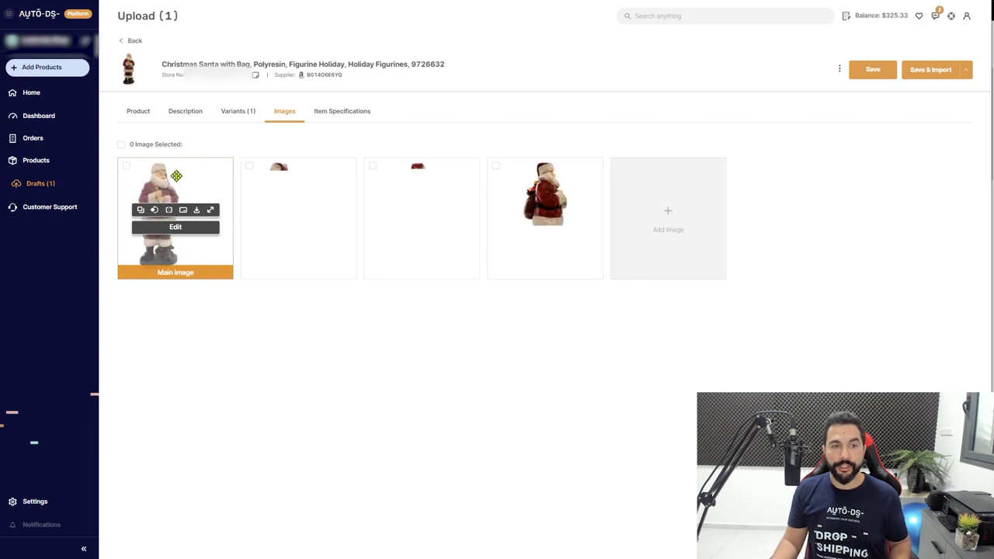
{"action": "left_click_drag", "start_coordinate": [207, 176], "coordinate": [161, 185]}
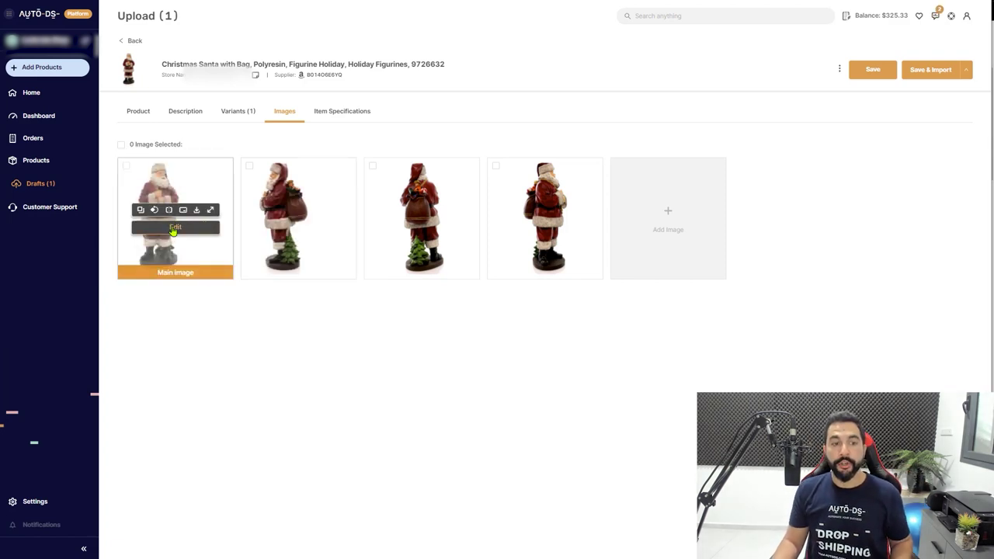
{"action": "left_click", "coordinate": [174, 228]}
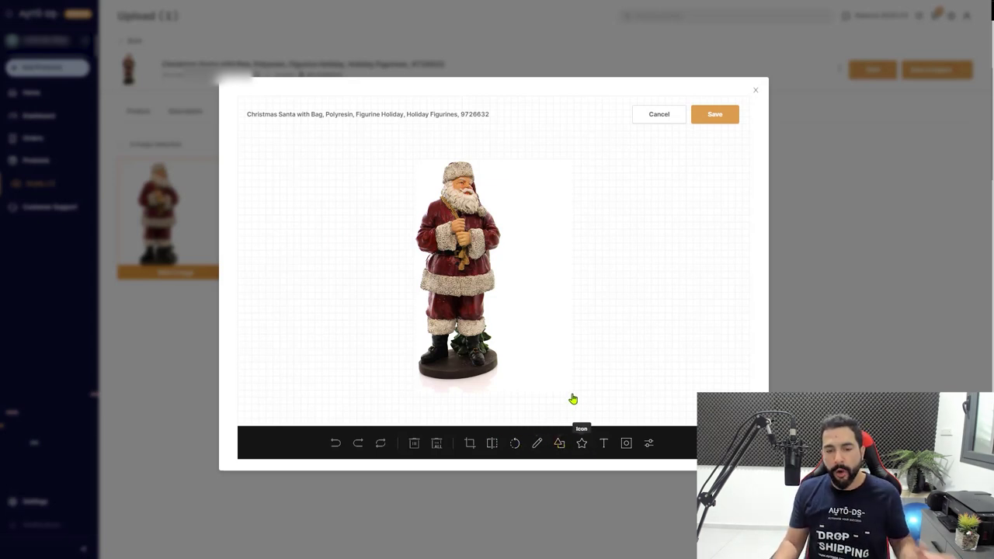
{"action": "left_click", "coordinate": [755, 93]}
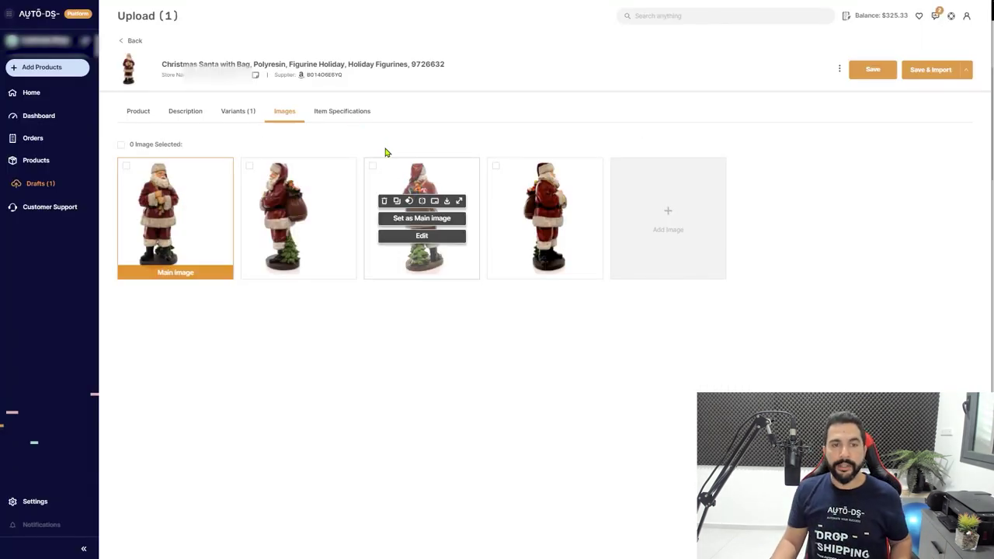
Review the draft's item specifications, the recommended item specifics and the import options, ending on the product details.
{"action": "left_click", "coordinate": [331, 117]}
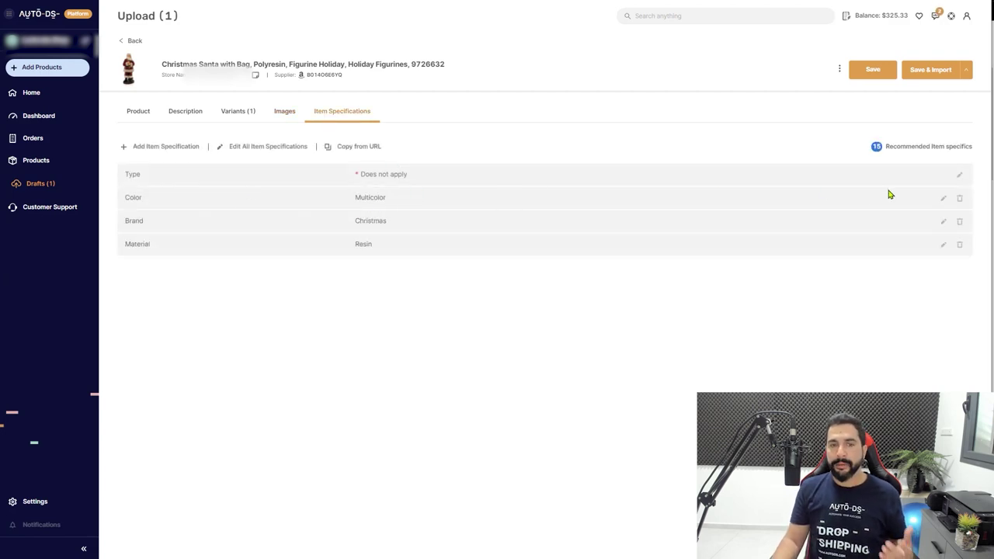
{"action": "left_click", "coordinate": [916, 153]}
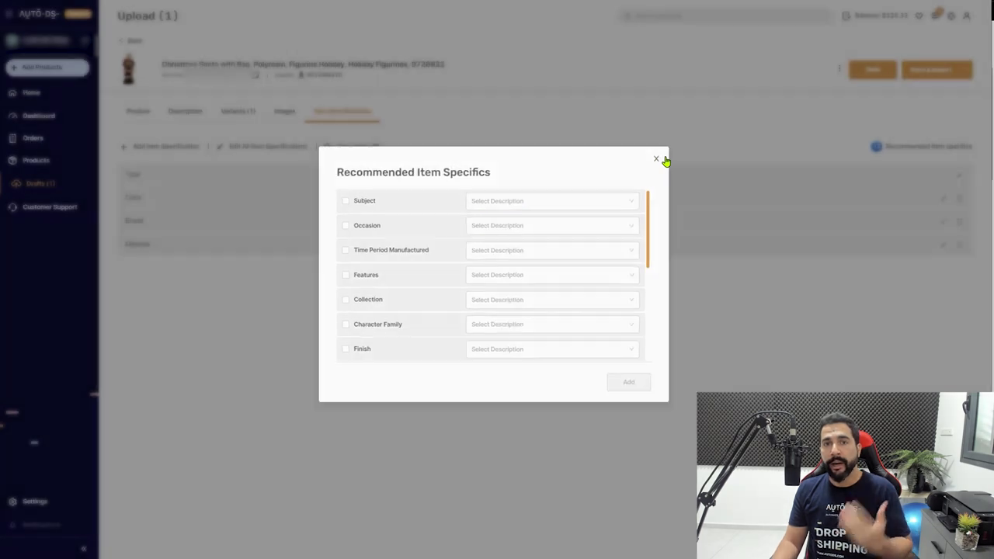
{"action": "left_click", "coordinate": [664, 157]}
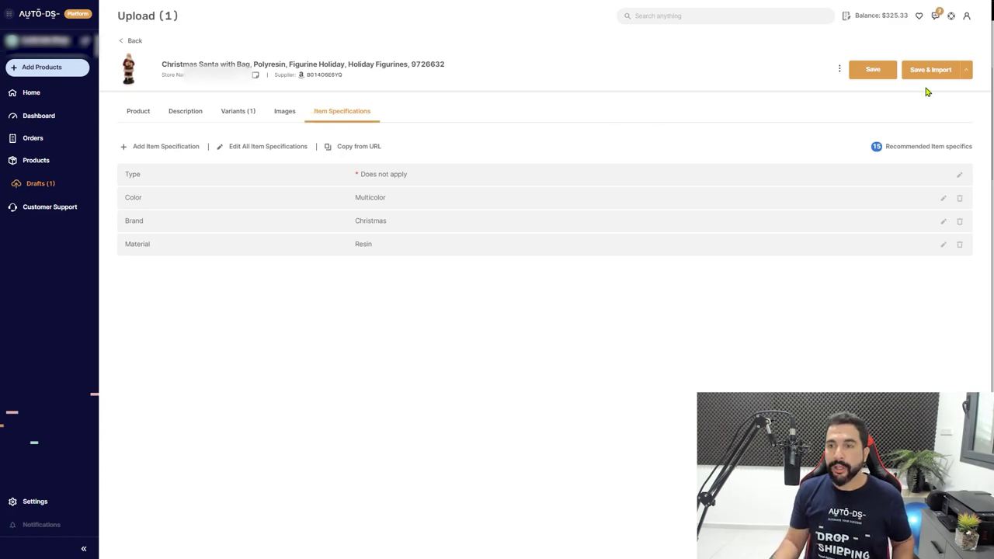
{"action": "left_click", "coordinate": [966, 74]}
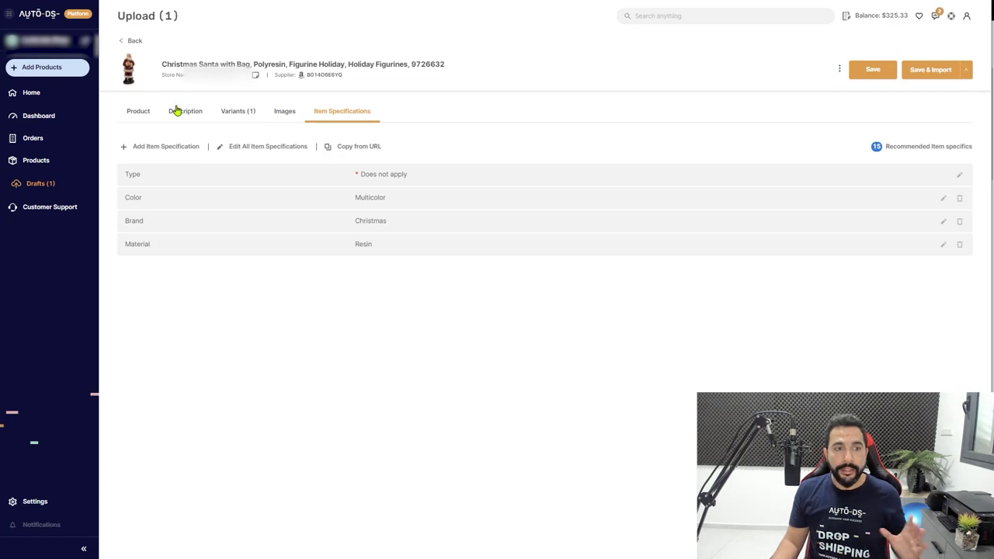
{"action": "left_click", "coordinate": [138, 111]}
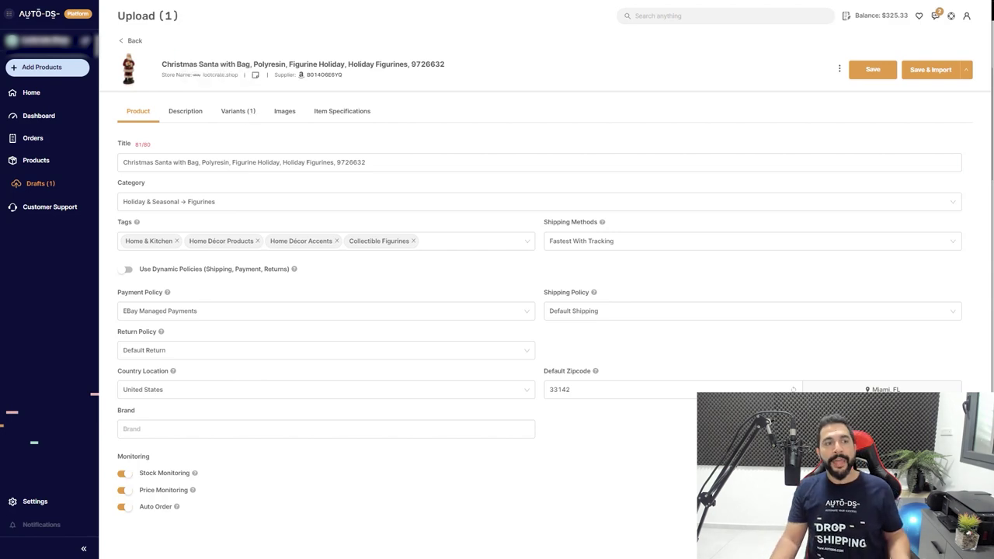
Switch to the Amazon website and open its Best Sellers page.
{"action": "left_click", "coordinate": [62, 67]}
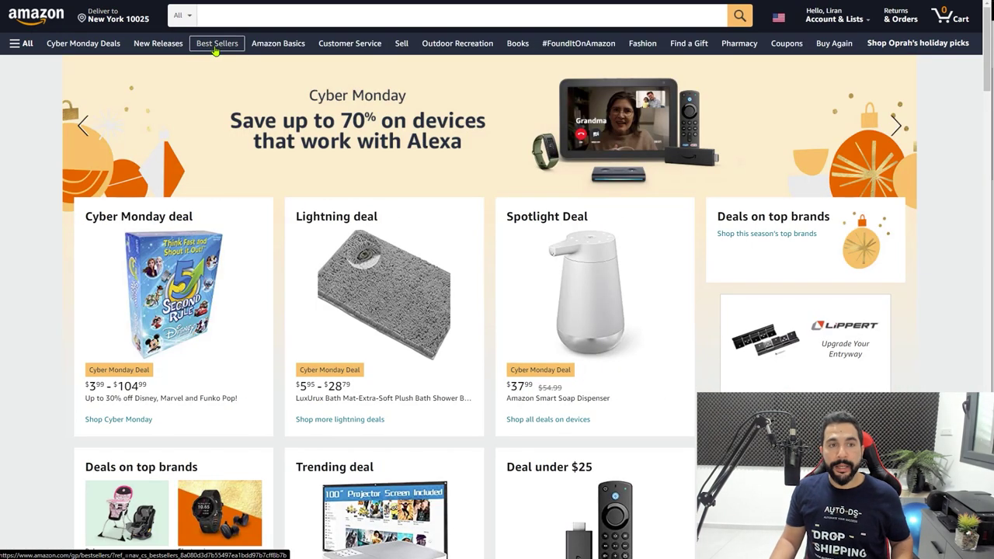
{"action": "left_click", "coordinate": [221, 51]}
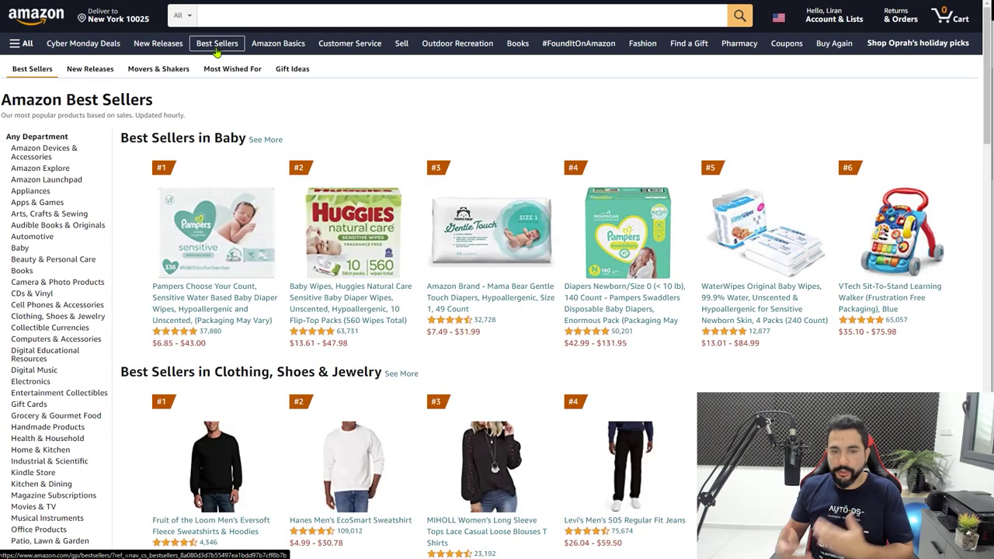
Open the Clothing & Closet Storage best sellers, found in Home & Kitchen under Storage & Organization.
{"action": "scroll", "coordinate": [47, 311], "scroll_direction": "down", "scroll_amount": 1}
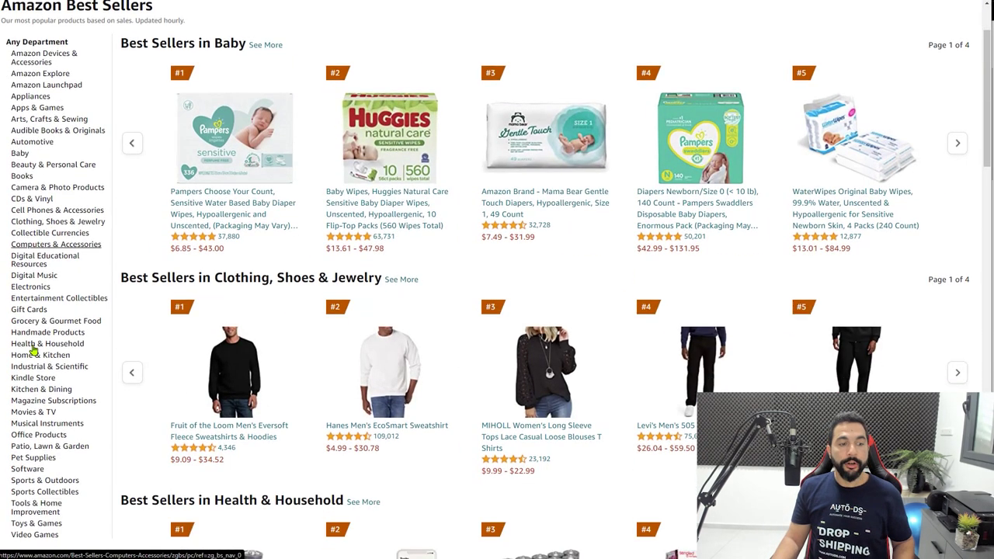
{"action": "scroll", "coordinate": [35, 361], "scroll_direction": "down", "scroll_amount": 1}
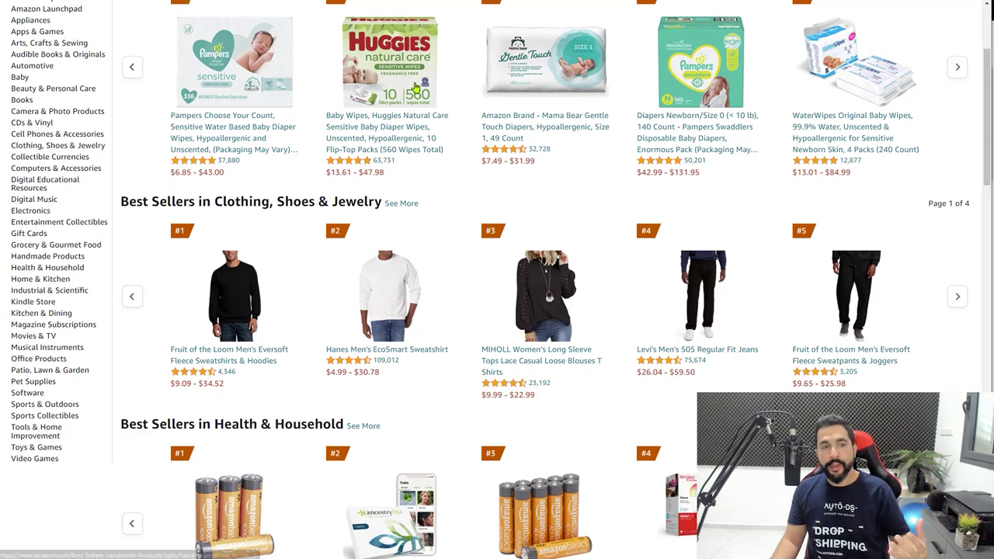
{"action": "scroll", "coordinate": [493, 178], "scroll_direction": "down", "scroll_amount": 2}
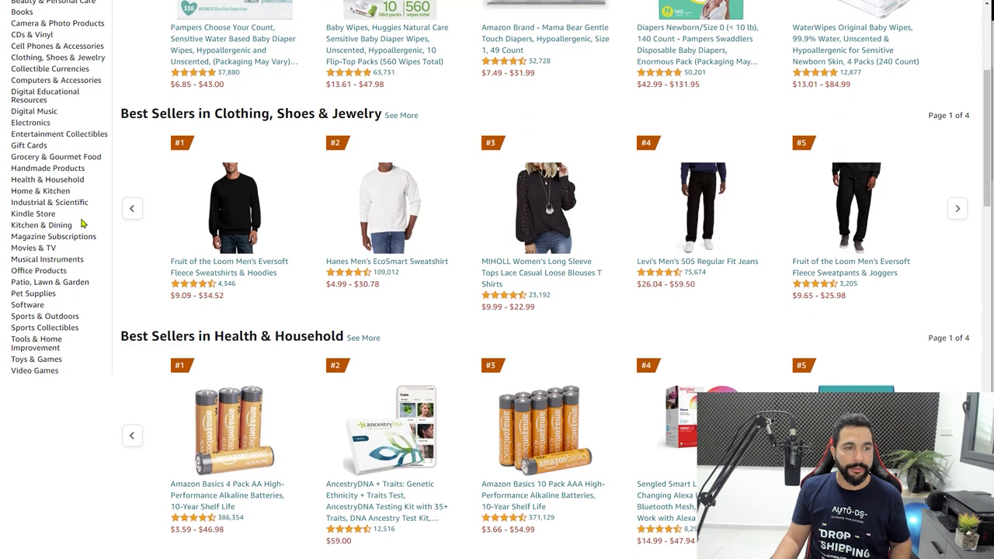
{"action": "left_click", "coordinate": [48, 194]}
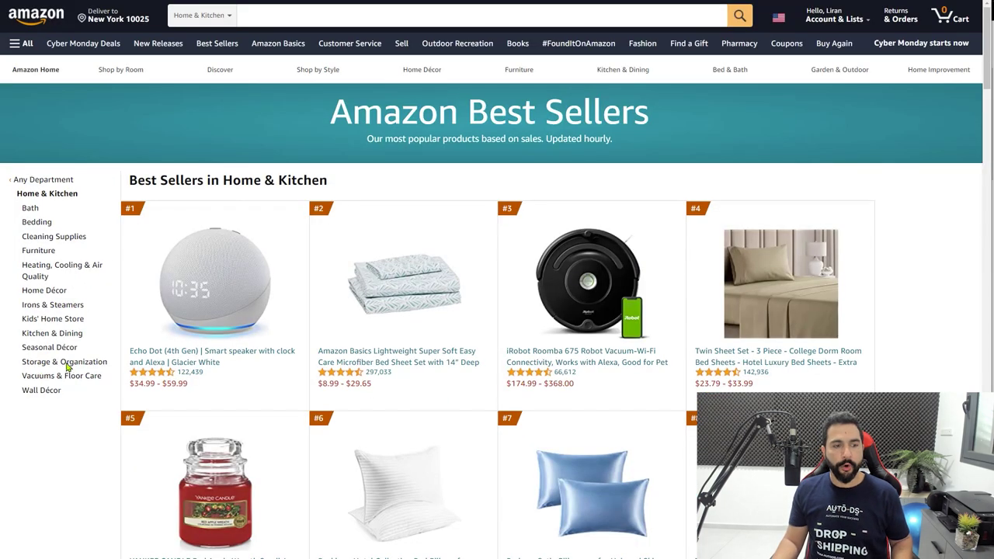
{"action": "left_click", "coordinate": [67, 365]}
{"action": "scroll", "coordinate": [503, 130], "scroll_direction": "down", "scroll_amount": 2}
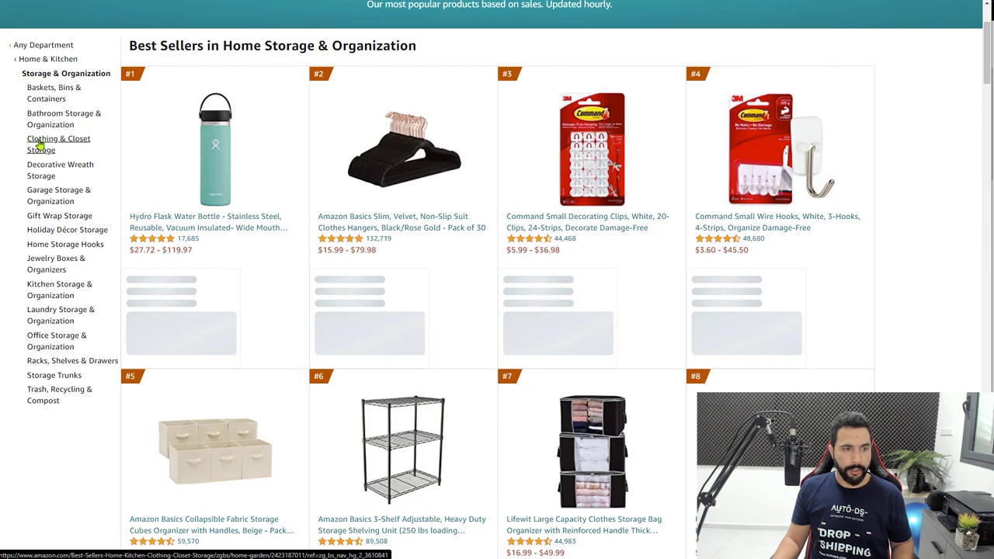
{"action": "left_click", "coordinate": [68, 147]}
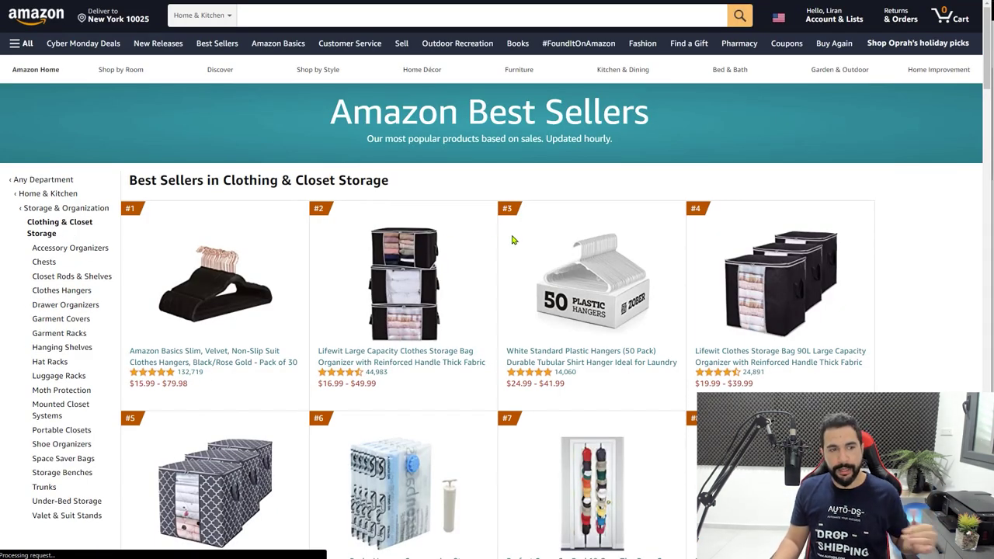
Look through the Clothing & Closet Storage best sellers, examining each product's price, seller count and monthly sales.
{"action": "scroll", "coordinate": [363, 272], "scroll_direction": "down", "scroll_amount": 1}
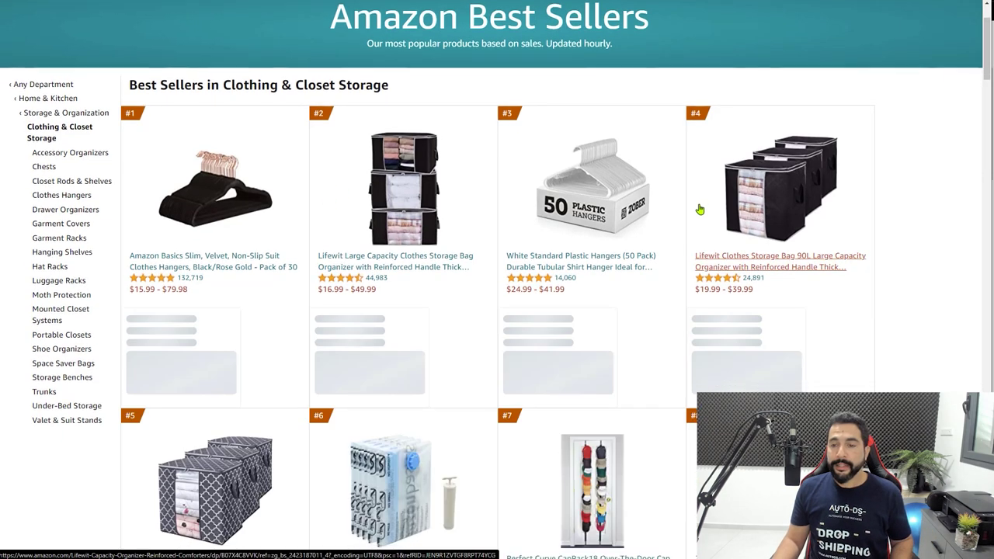
{"action": "scroll", "coordinate": [703, 195], "scroll_direction": "down", "scroll_amount": 1}
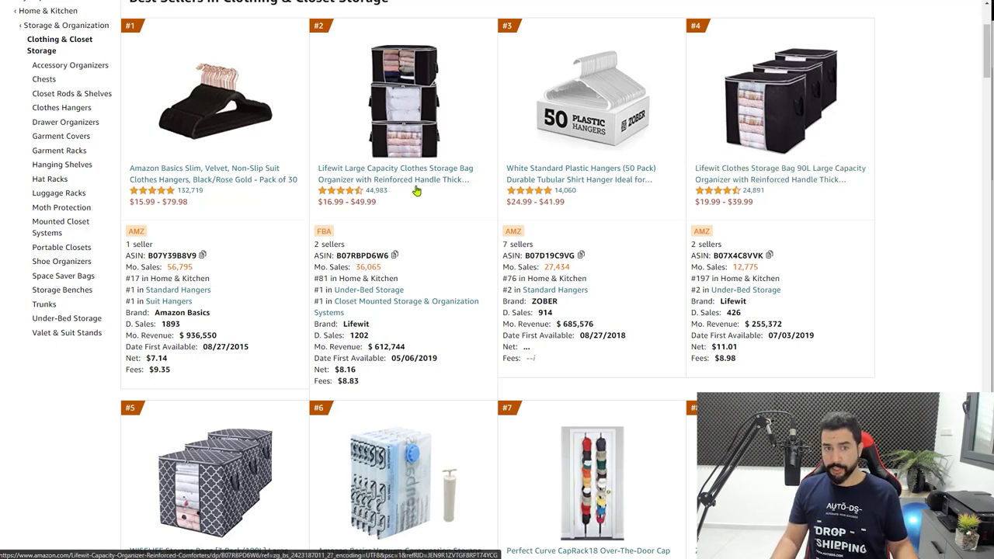
{"action": "scroll", "coordinate": [745, 220], "scroll_direction": "down", "scroll_amount": 3}
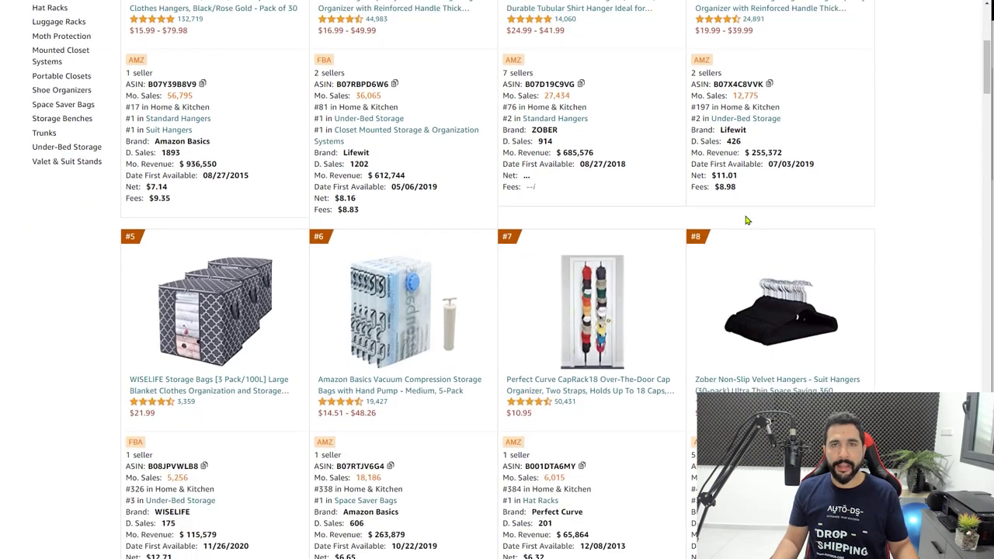
{"action": "scroll", "coordinate": [745, 221], "scroll_direction": "down", "scroll_amount": 8}
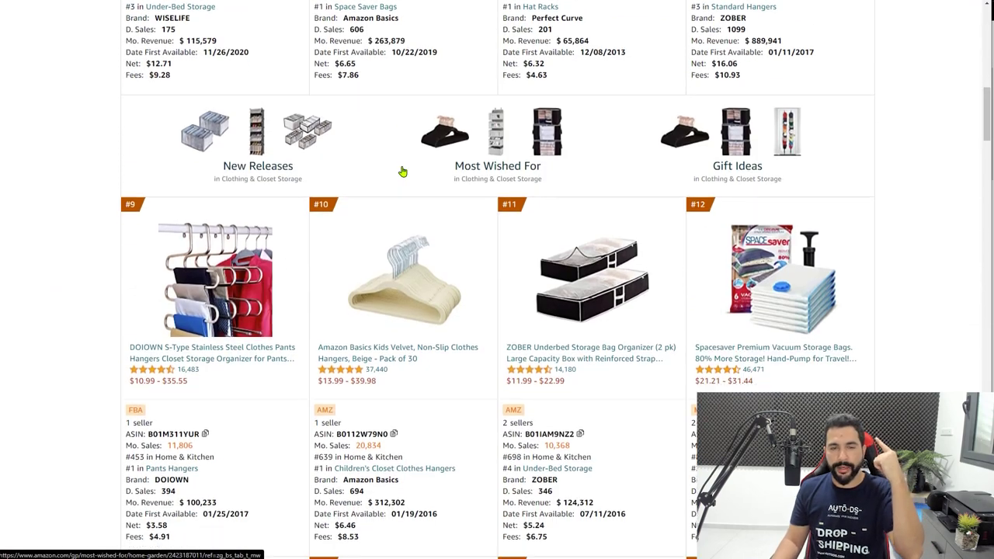
{"action": "scroll", "coordinate": [403, 171], "scroll_direction": "down", "scroll_amount": 3}
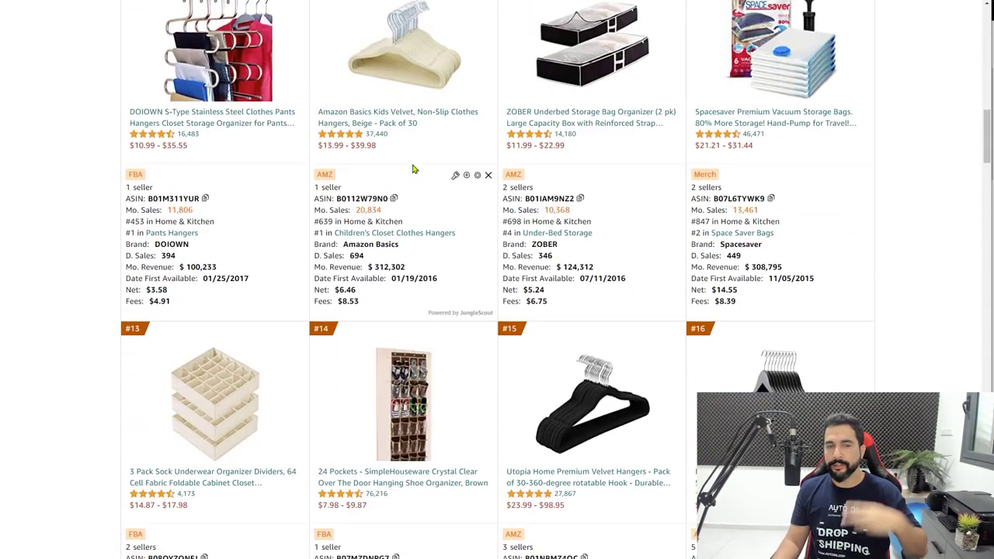
{"action": "scroll", "coordinate": [404, 189], "scroll_direction": "down", "scroll_amount": 3}
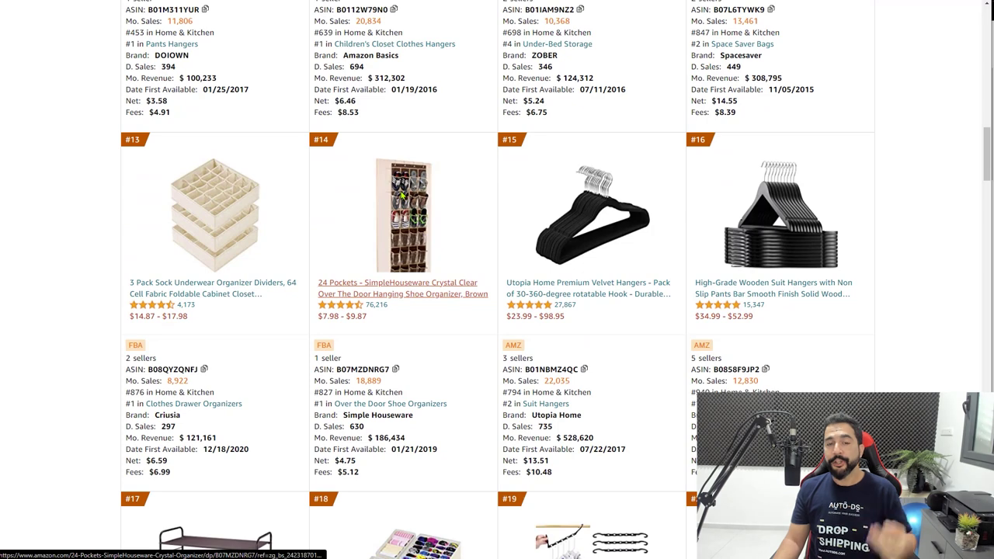
{"action": "scroll", "coordinate": [396, 200], "scroll_direction": "down", "scroll_amount": 2}
{"action": "scroll", "coordinate": [396, 199], "scroll_direction": "down", "scroll_amount": 1}
{"action": "scroll", "coordinate": [332, 151], "scroll_direction": "up", "scroll_amount": 1}
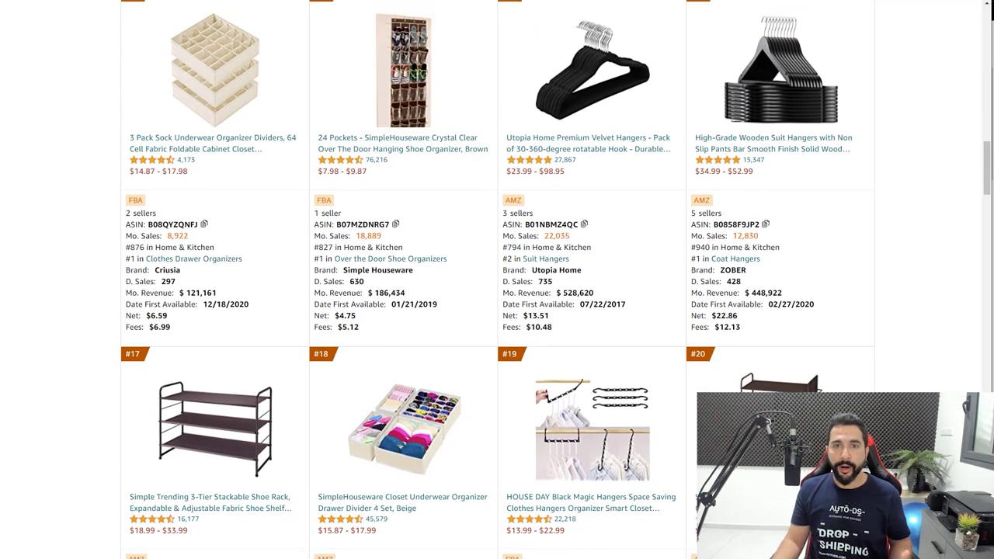
Open the 3 Pack Sock Underwear Organizer Dividers product and copy its title up to "Foldable Cabinet Closet Organizers".
{"action": "left_click", "coordinate": [215, 83]}
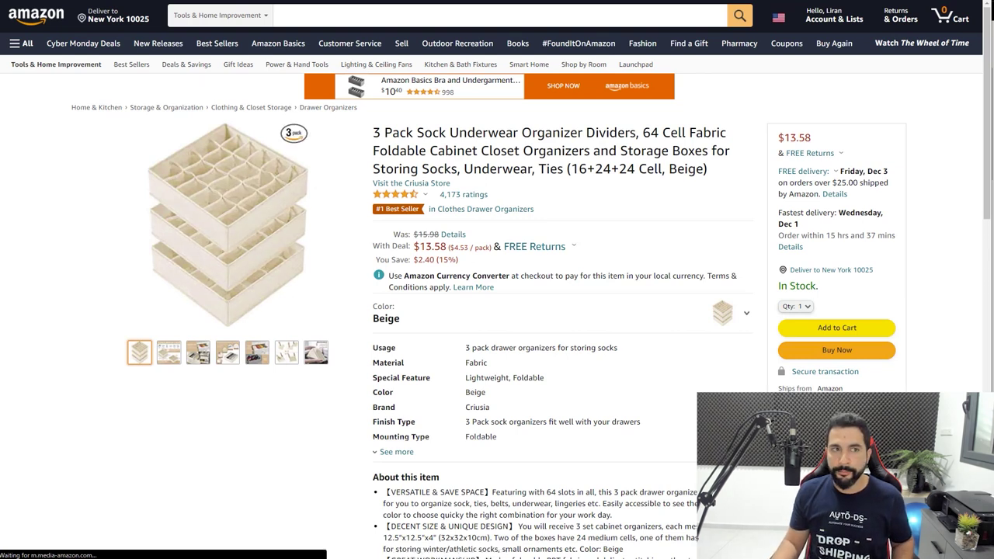
{"action": "left_click_drag", "start_coordinate": [374, 132], "coordinate": [461, 130]}
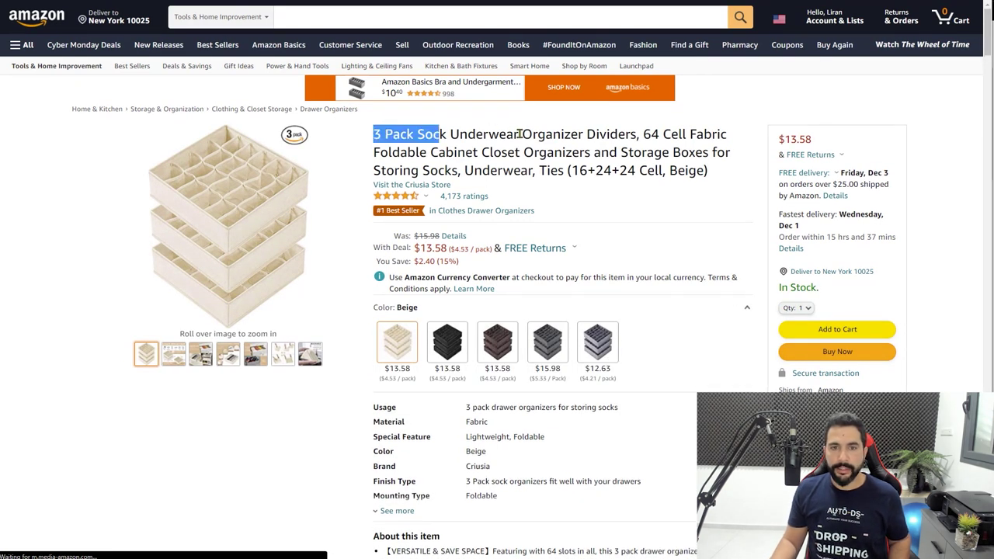
{"action": "left_click_drag", "start_coordinate": [569, 149], "coordinate": [586, 153]}
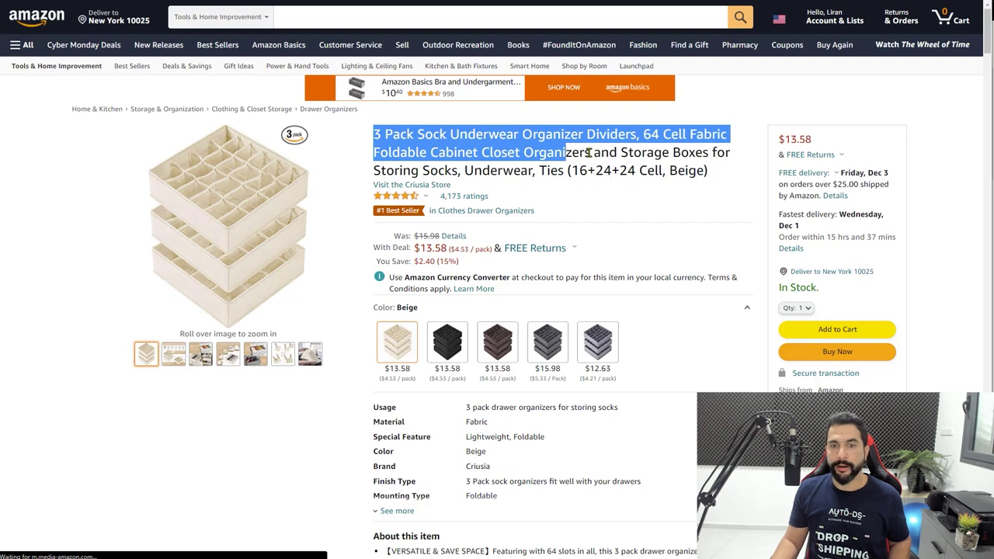
{"action": "left_click", "coordinate": [591, 156]}
{"action": "scroll", "coordinate": [369, 61], "scroll_direction": "down", "scroll_amount": 1}
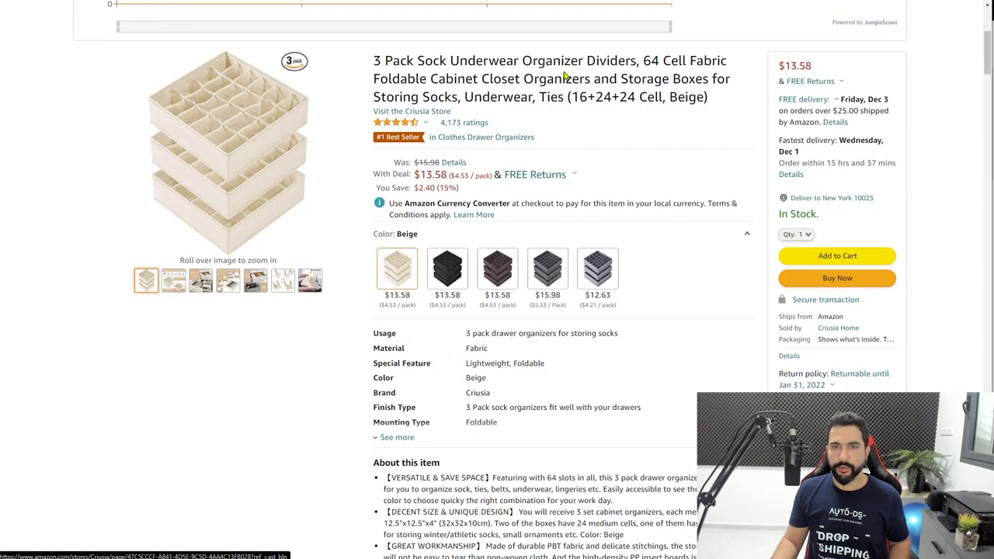
{"action": "left_click_drag", "start_coordinate": [565, 75], "coordinate": [582, 80]}
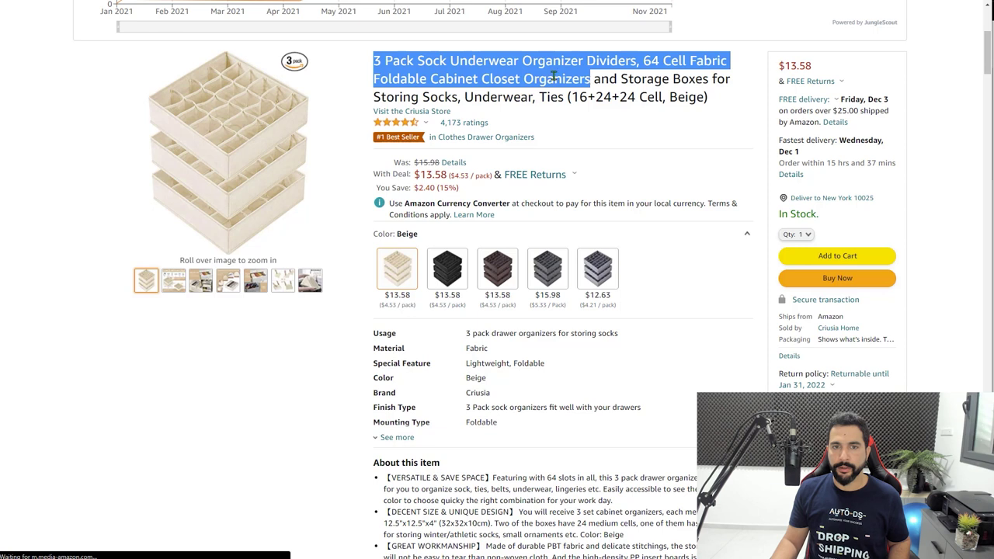
{"action": "right_click", "coordinate": [551, 80]}
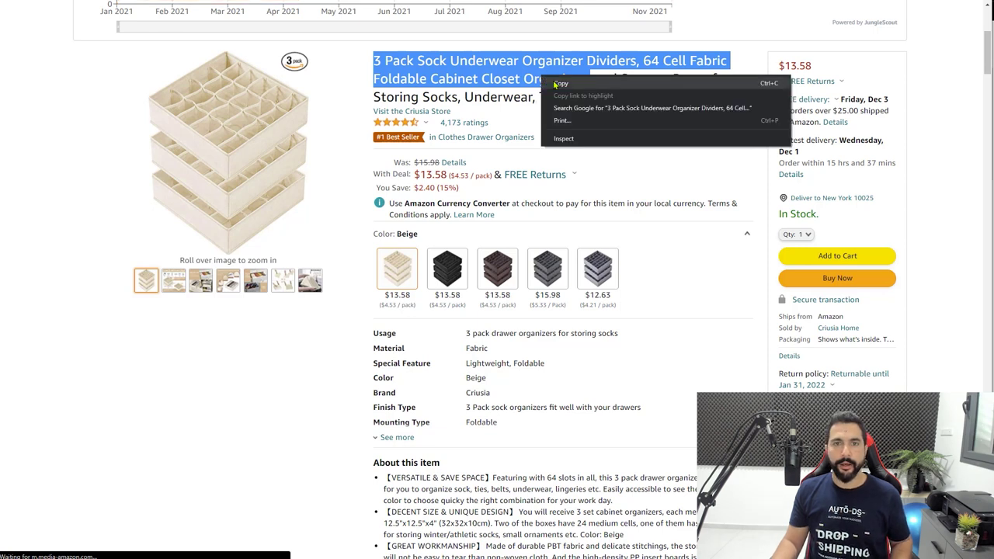
{"action": "left_click", "coordinate": [563, 86]}
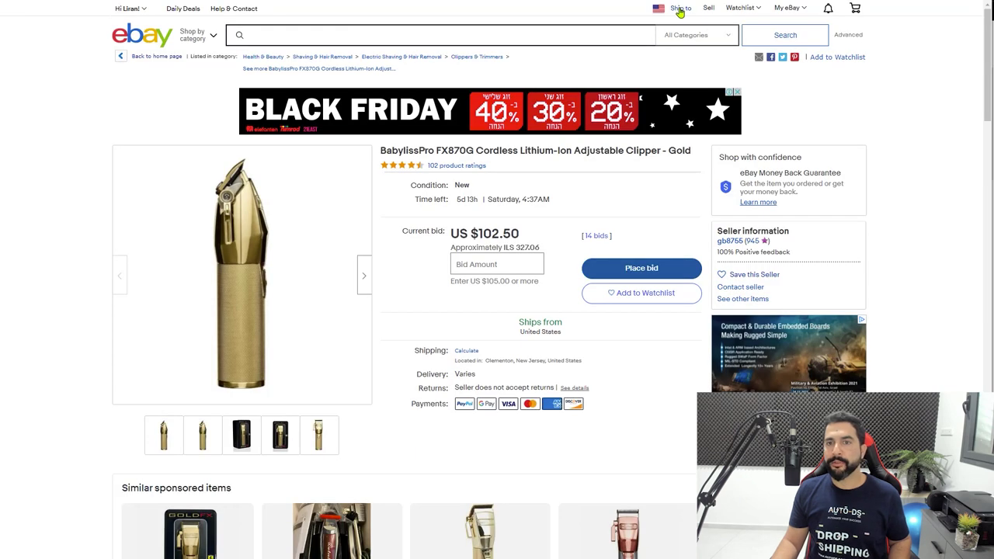
Switch to eBay, search for the copied product title and review the prices of the matching listings.
{"action": "key", "text": "ctrl+v"}
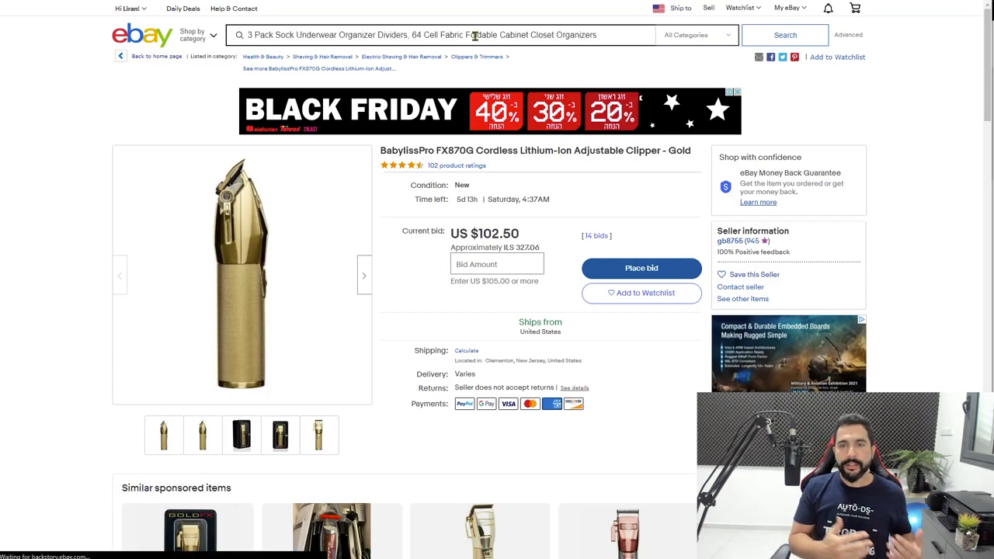
{"action": "key", "text": "Return"}
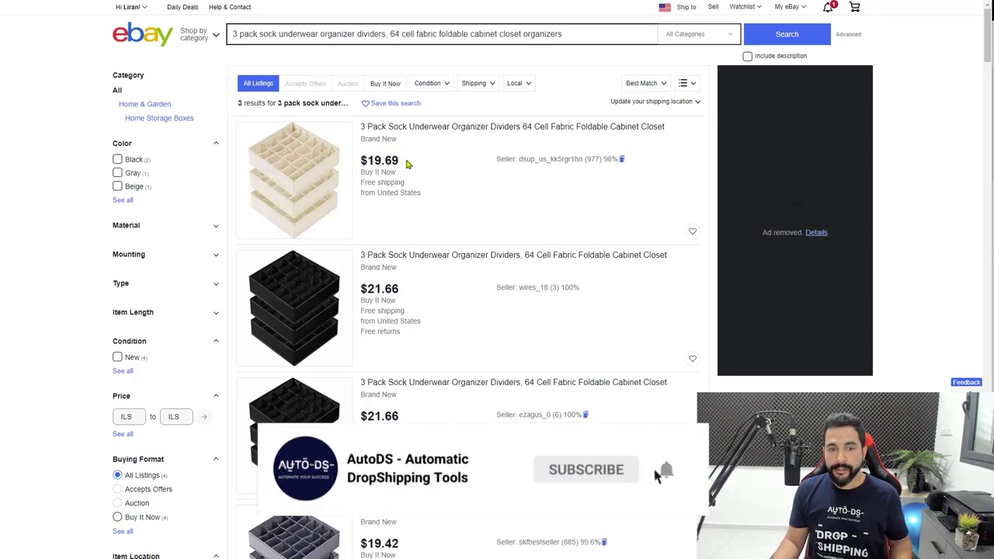
{"action": "scroll", "coordinate": [403, 161], "scroll_direction": "down", "scroll_amount": 2}
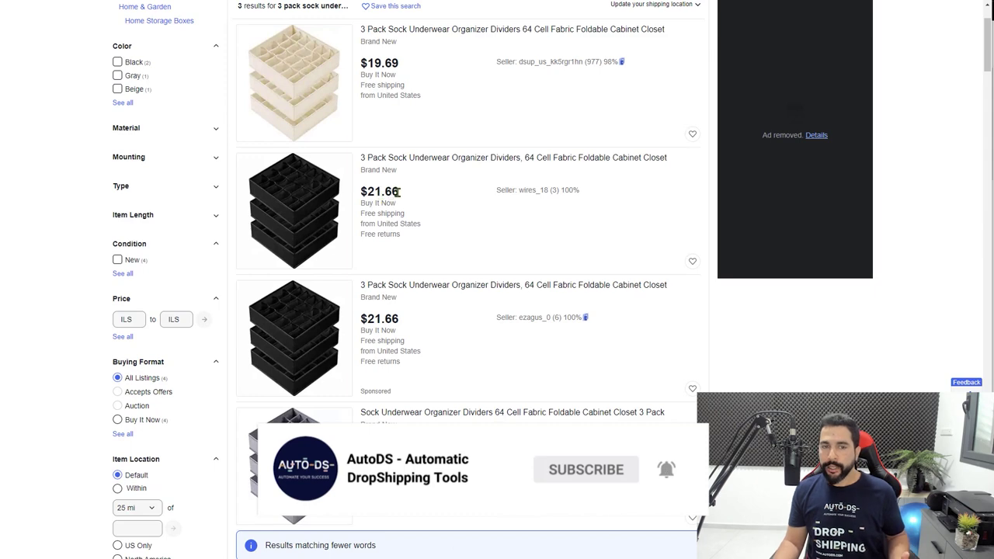
{"action": "scroll", "coordinate": [530, 180], "scroll_direction": "up", "scroll_amount": 2}
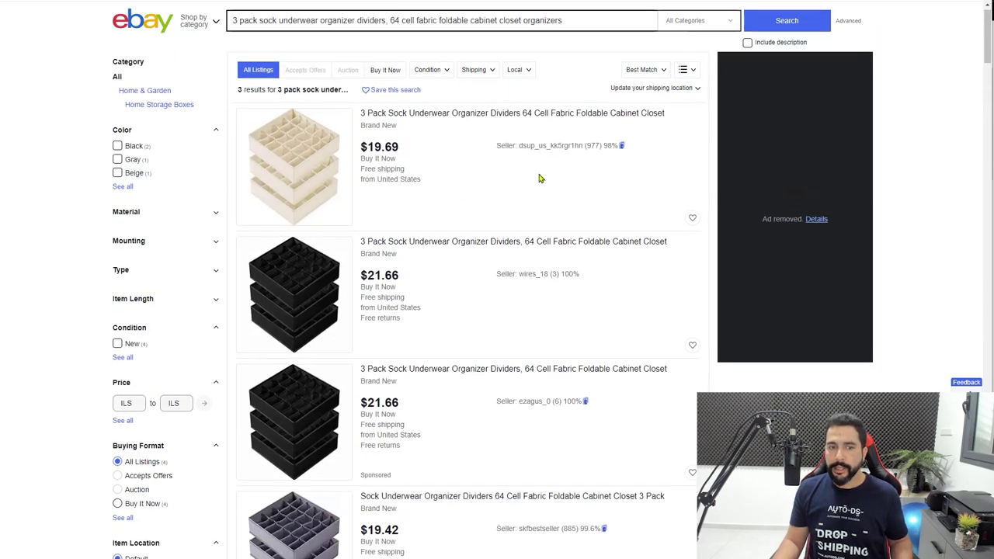
{"action": "scroll", "coordinate": [541, 178], "scroll_direction": "down", "scroll_amount": 1}
{"action": "scroll", "coordinate": [525, 109], "scroll_direction": "up", "scroll_amount": 1}
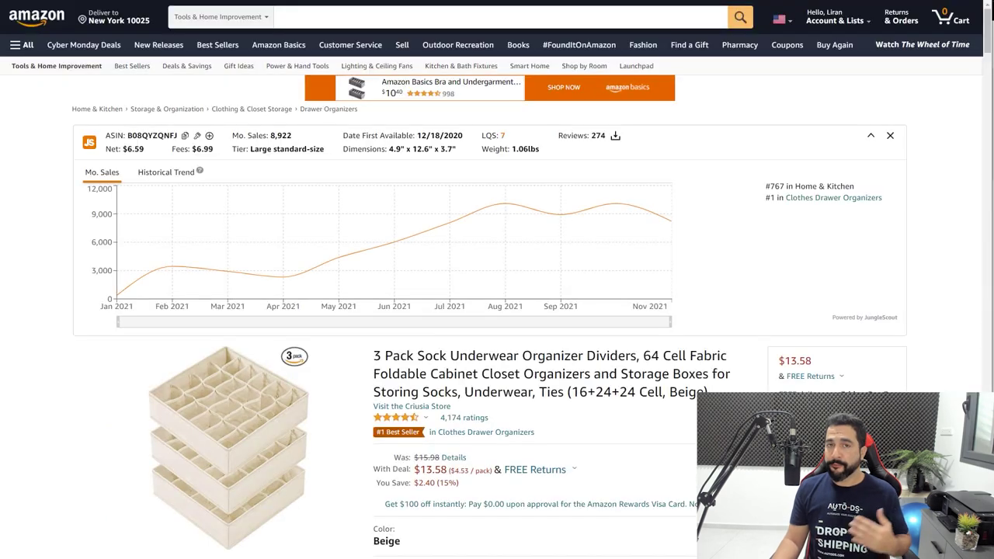
Return to the Amazon product page and review the organizer's sales chart, price and delivery details for comparison.
{"action": "scroll", "coordinate": [701, 131], "scroll_direction": "down", "scroll_amount": 2}
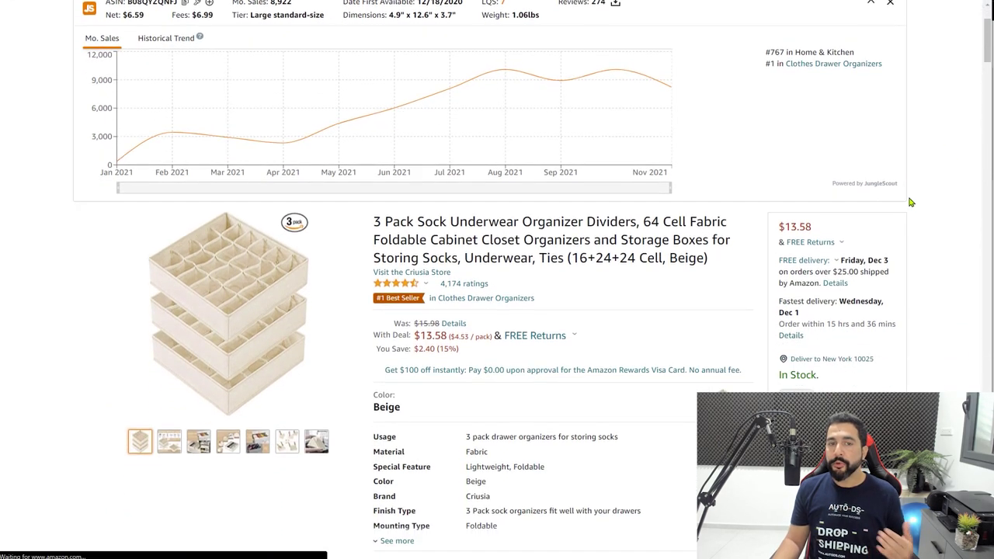
{"action": "scroll", "coordinate": [910, 202], "scroll_direction": "down", "scroll_amount": 2}
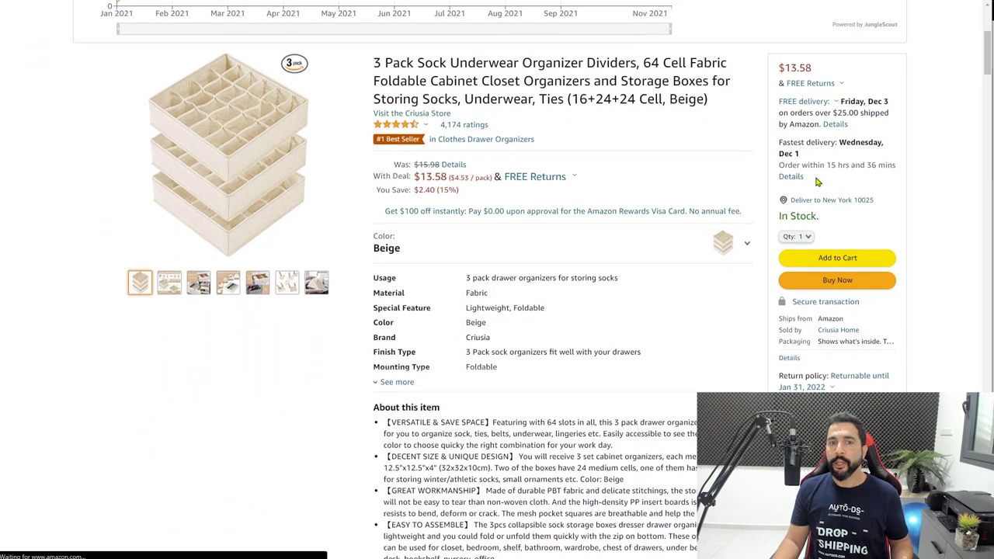
{"action": "scroll", "coordinate": [808, 178], "scroll_direction": "down", "scroll_amount": 1}
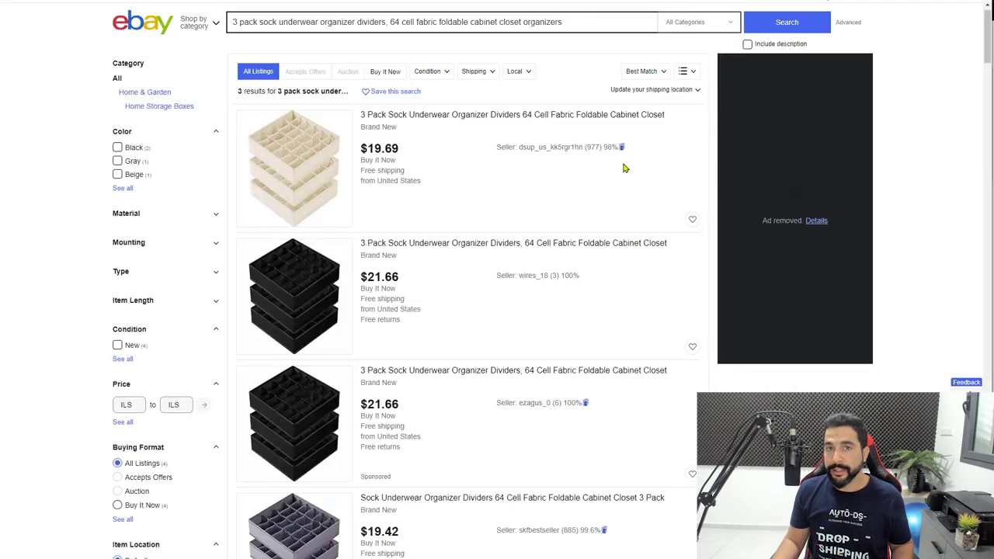
Go back to the eBay results, look through the competing listings' prices and show only Sold Items.
{"action": "scroll", "coordinate": [614, 169], "scroll_direction": "down", "scroll_amount": 3}
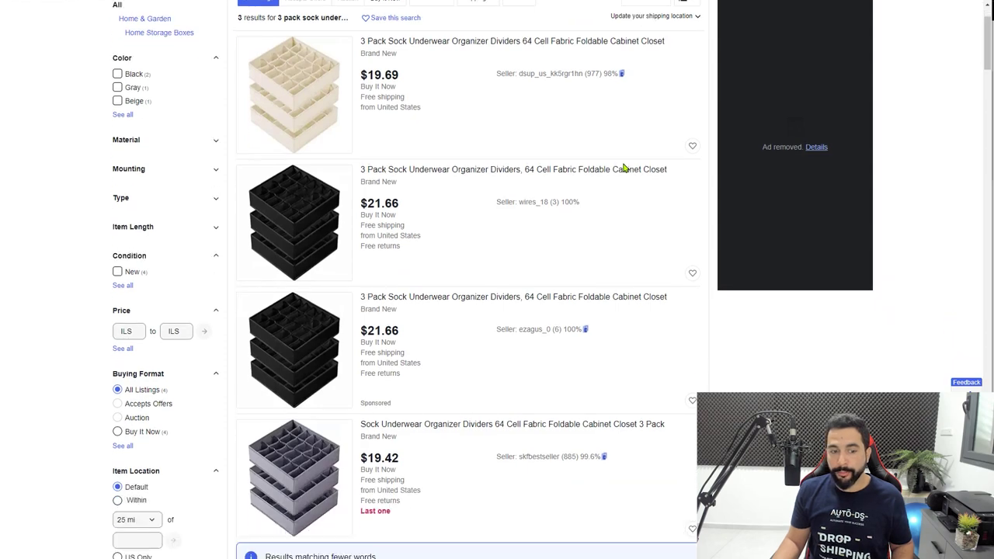
{"action": "scroll", "coordinate": [614, 170], "scroll_direction": "down", "scroll_amount": 8}
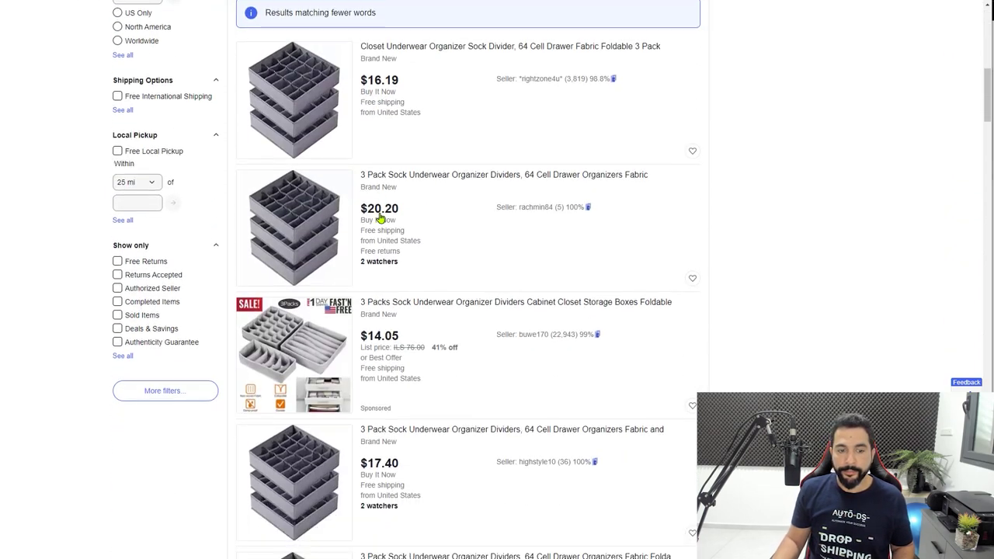
{"action": "scroll", "coordinate": [387, 197], "scroll_direction": "down", "scroll_amount": 7}
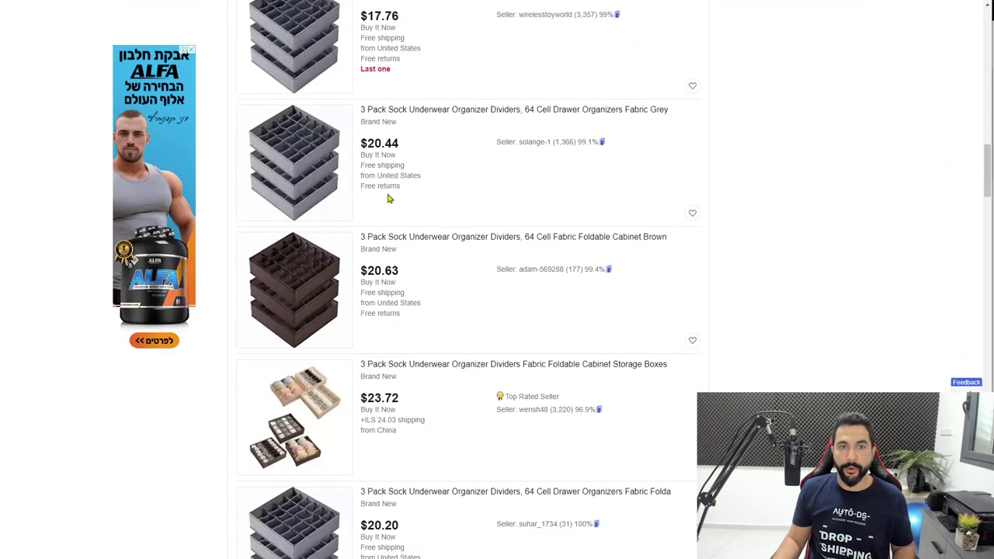
{"action": "scroll", "coordinate": [387, 193], "scroll_direction": "up", "scroll_amount": 8}
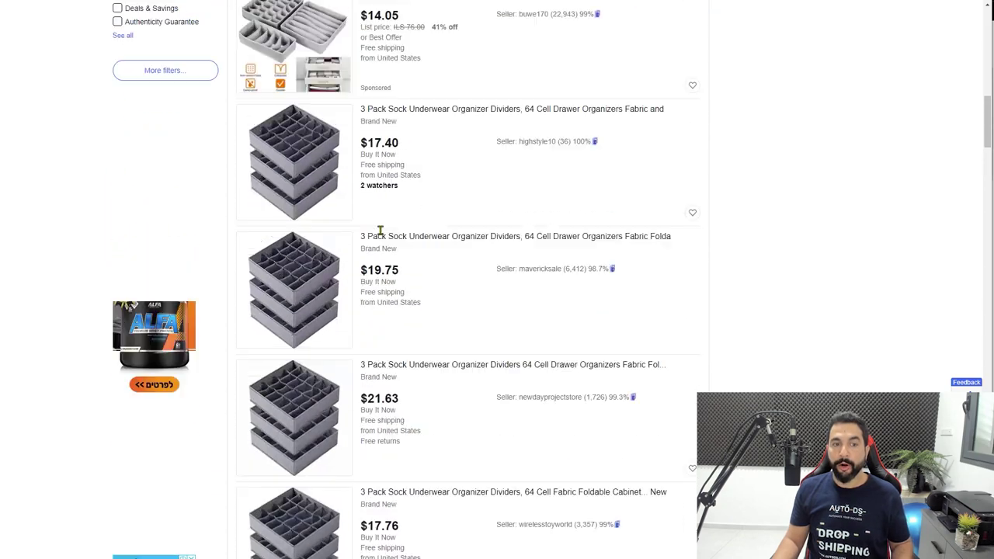
{"action": "scroll", "coordinate": [375, 247], "scroll_direction": "up", "scroll_amount": 8}
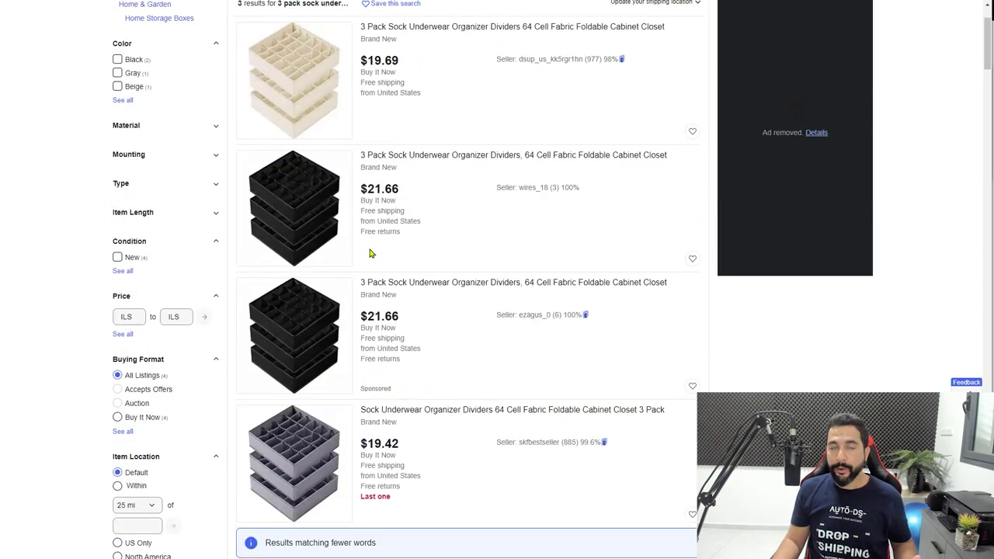
{"action": "scroll", "coordinate": [371, 253], "scroll_direction": "down", "scroll_amount": 7}
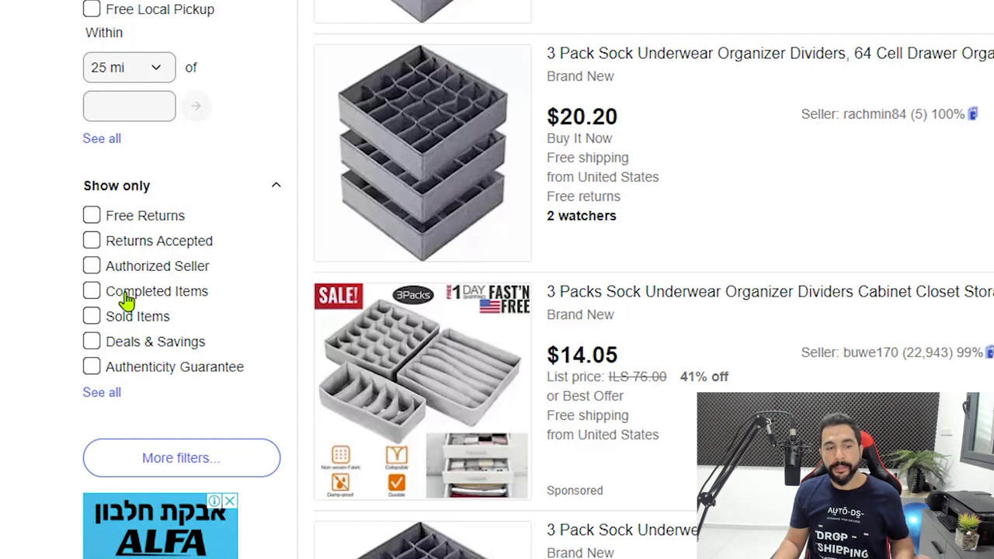
{"action": "left_click", "coordinate": [92, 318]}
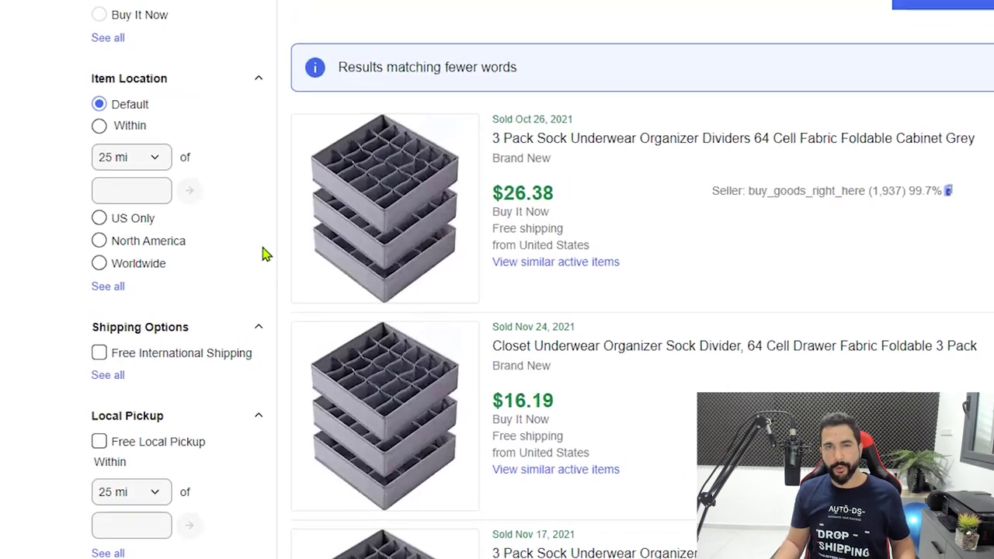
Review the sold organizer listings on eBay and switch to the Amazon product page to compare its price.
{"action": "scroll", "coordinate": [145, 342], "scroll_direction": "down", "scroll_amount": 4}
{"action": "scroll", "coordinate": [131, 297], "scroll_direction": "up", "scroll_amount": 1}
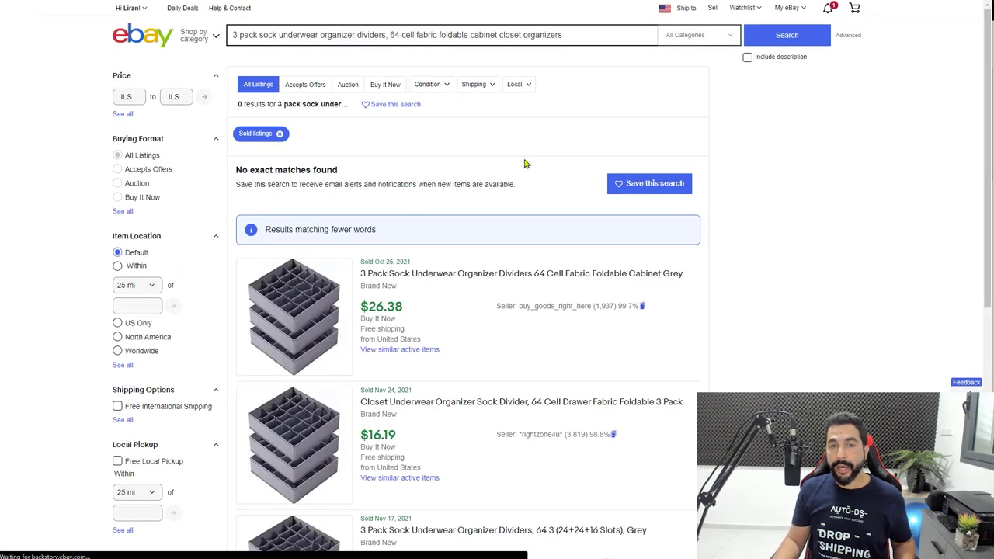
{"action": "scroll", "coordinate": [737, 191], "scroll_direction": "down", "scroll_amount": 2}
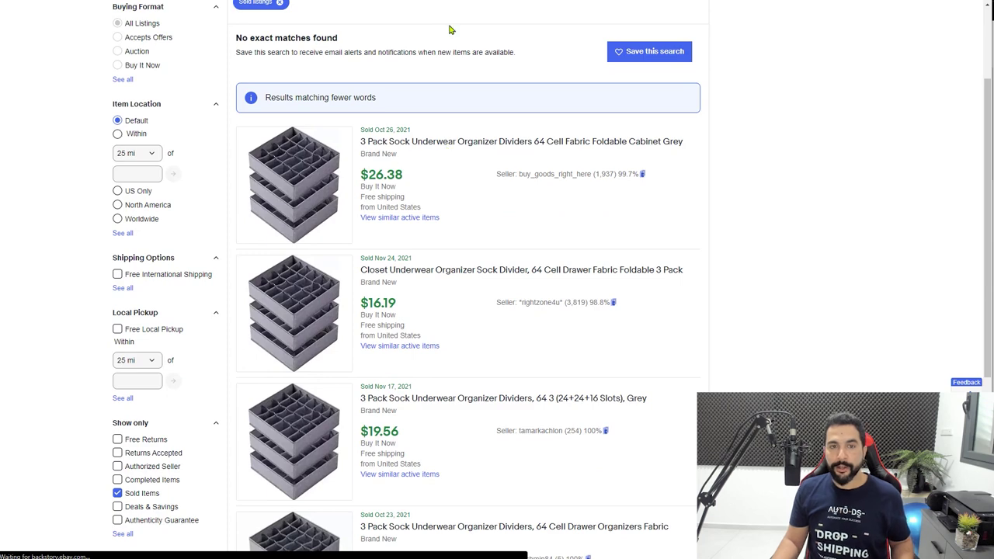
{"action": "key", "text": "ctrl+Tab"}
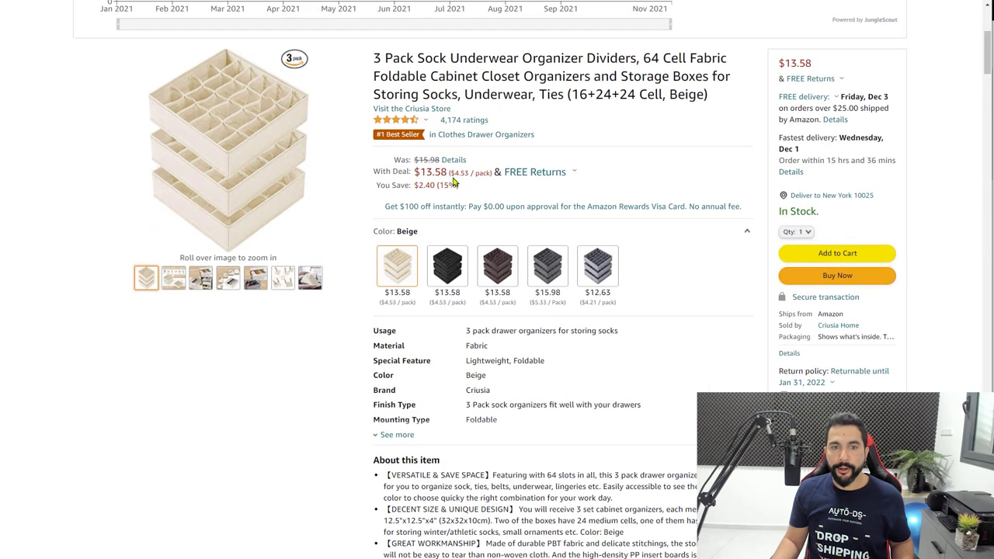
Return to the eBay sold listings and review the sale dates, prices and sellers of each organizer.
{"action": "key", "text": "ctrl+Tab"}
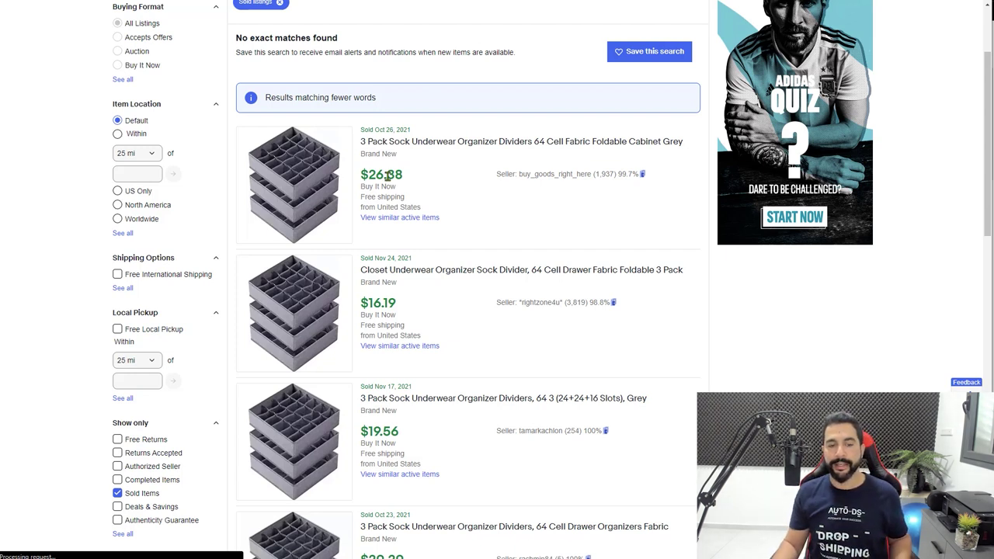
{"action": "scroll", "coordinate": [387, 176], "scroll_direction": "down", "scroll_amount": 1}
{"action": "scroll", "coordinate": [401, 158], "scroll_direction": "up", "scroll_amount": 1}
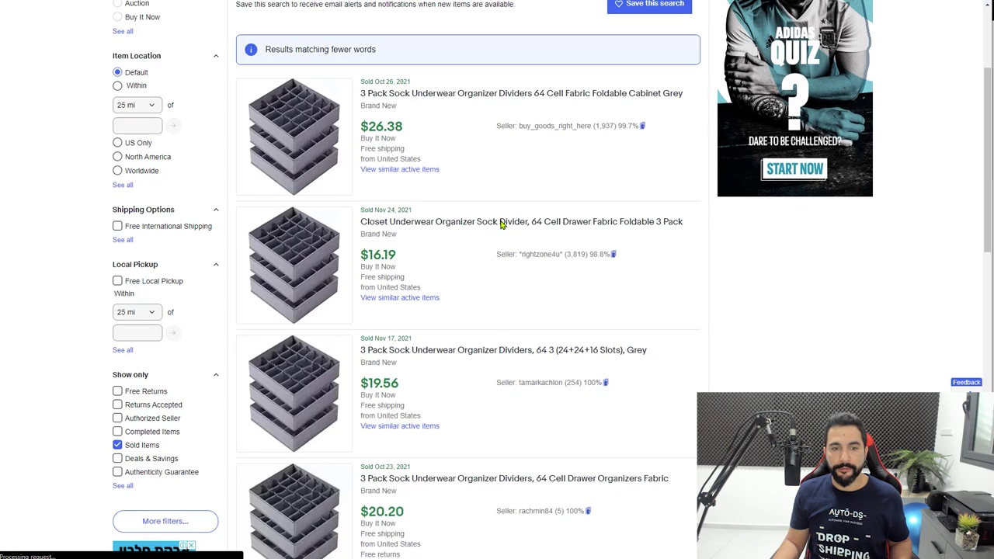
{"action": "scroll", "coordinate": [434, 217], "scroll_direction": "down", "scroll_amount": 2}
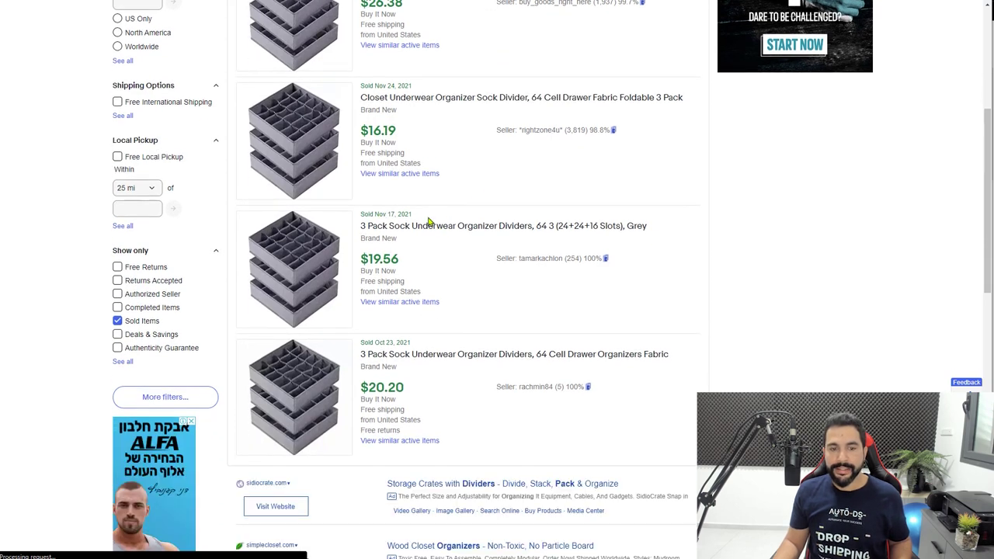
{"action": "scroll", "coordinate": [388, 218], "scroll_direction": "down", "scroll_amount": 1}
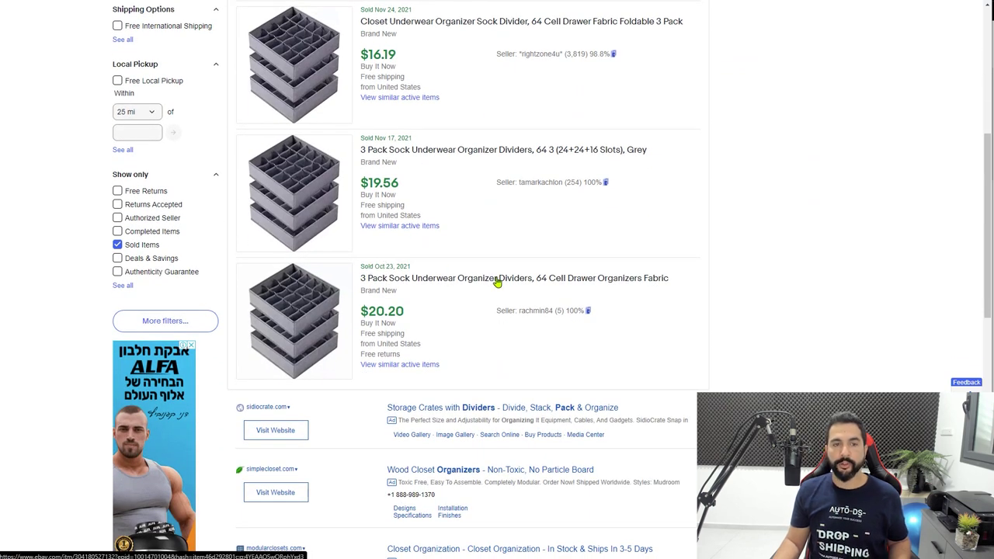
{"action": "scroll", "coordinate": [497, 285], "scroll_direction": "up", "scroll_amount": 2}
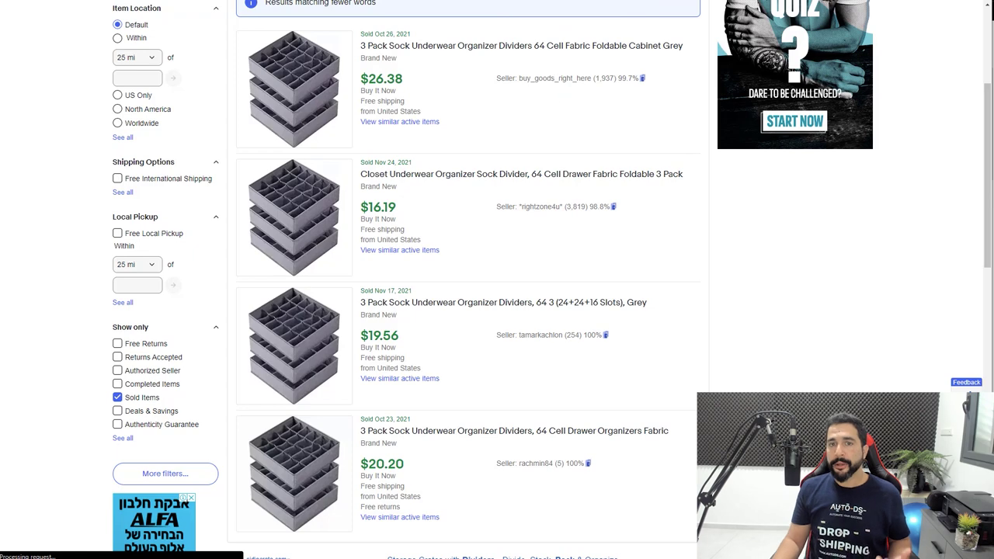
Go back to the organizer's Amazon product page and copy its full URL.
{"action": "key", "text": "ctrl+Tab"}
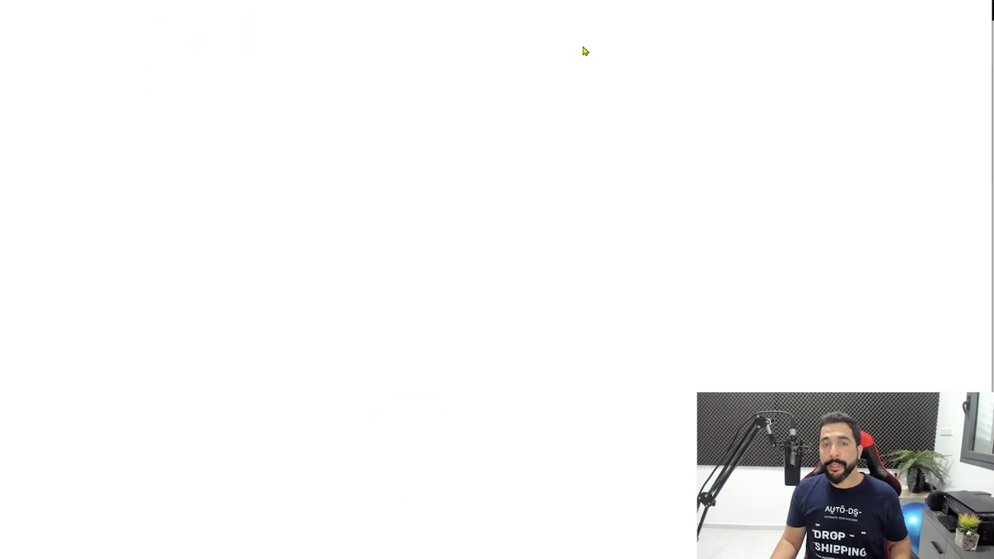
{"action": "scroll", "coordinate": [721, 151], "scroll_direction": "up", "scroll_amount": 4}
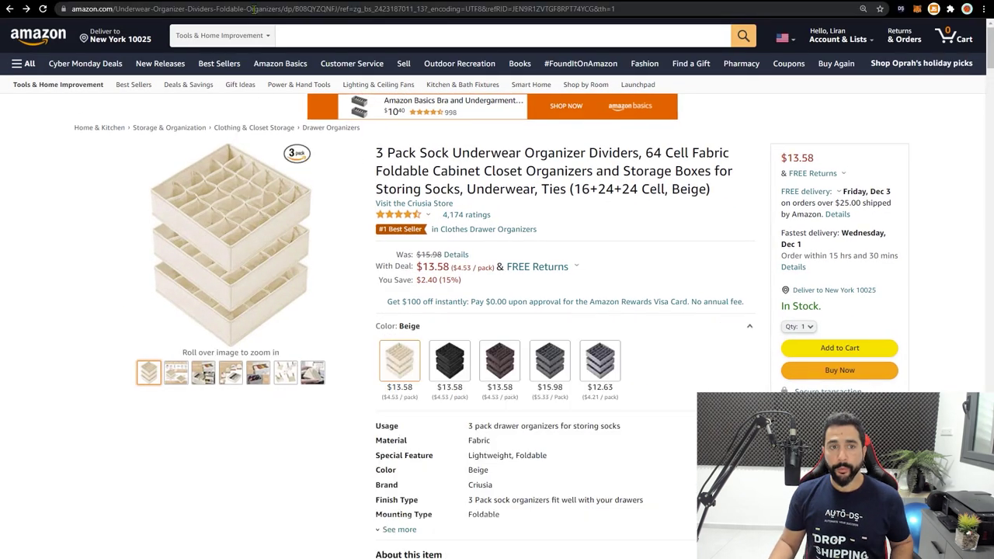
{"action": "left_click", "coordinate": [250, 9]}
{"action": "right_click", "coordinate": [252, 9]}
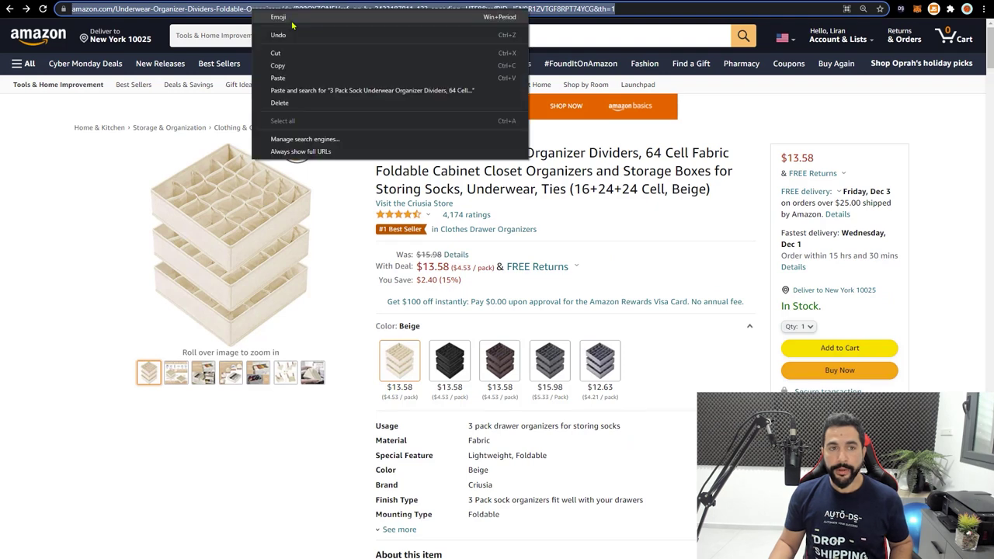
{"action": "left_click", "coordinate": [278, 66]}
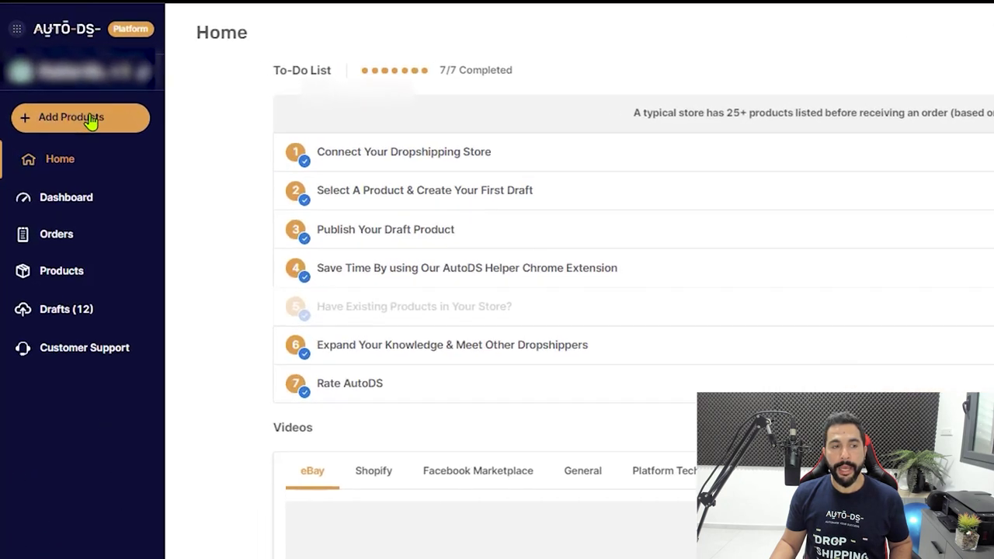
Switch to AutoDS and add a single product from the copied URL with supplier Amazon, region United States, using Edit Now (Quick).
{"action": "left_click", "coordinate": [74, 98]}
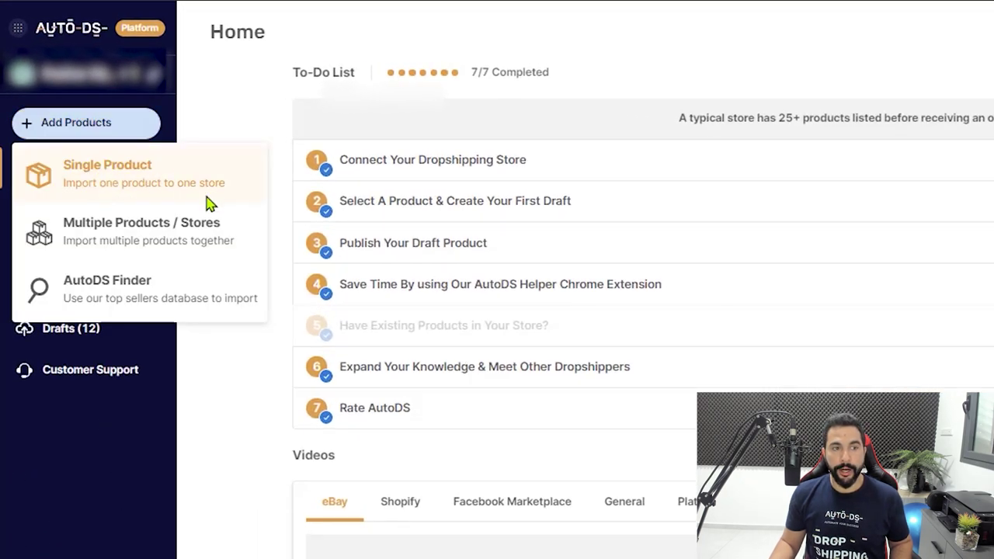
{"action": "left_click", "coordinate": [207, 197]}
{"action": "left_click", "coordinate": [566, 410]}
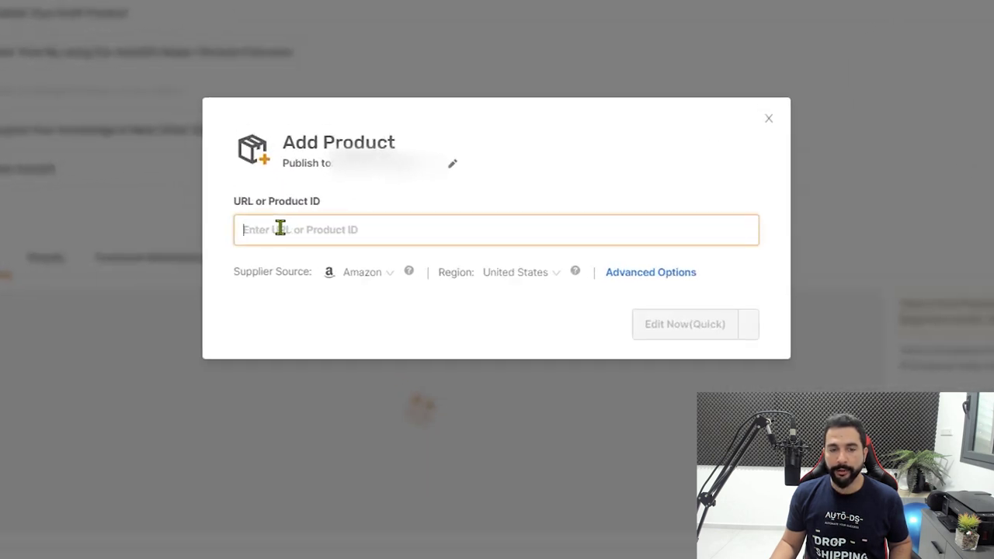
{"action": "right_click", "coordinate": [280, 228]}
{"action": "left_click", "coordinate": [324, 364]}
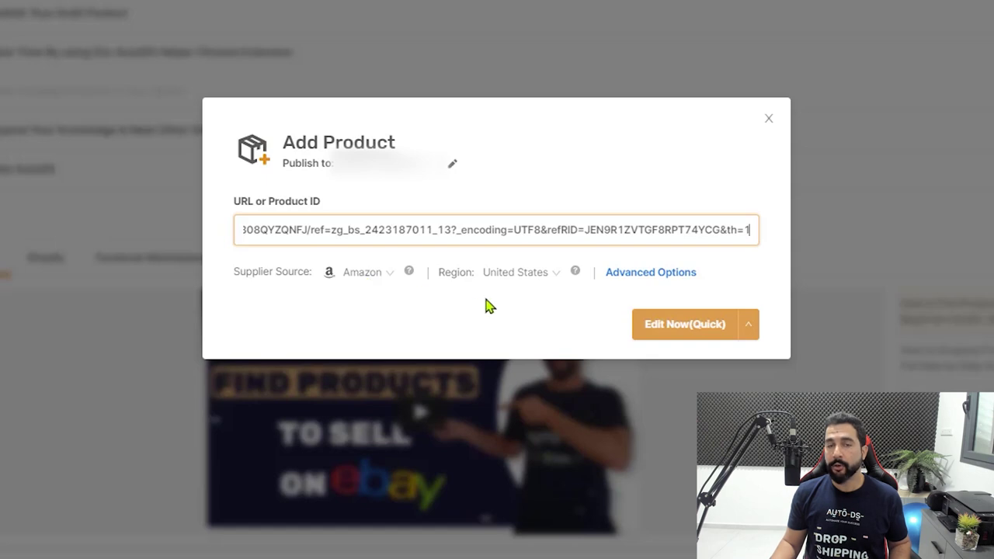
{"action": "left_click", "coordinate": [711, 329]}
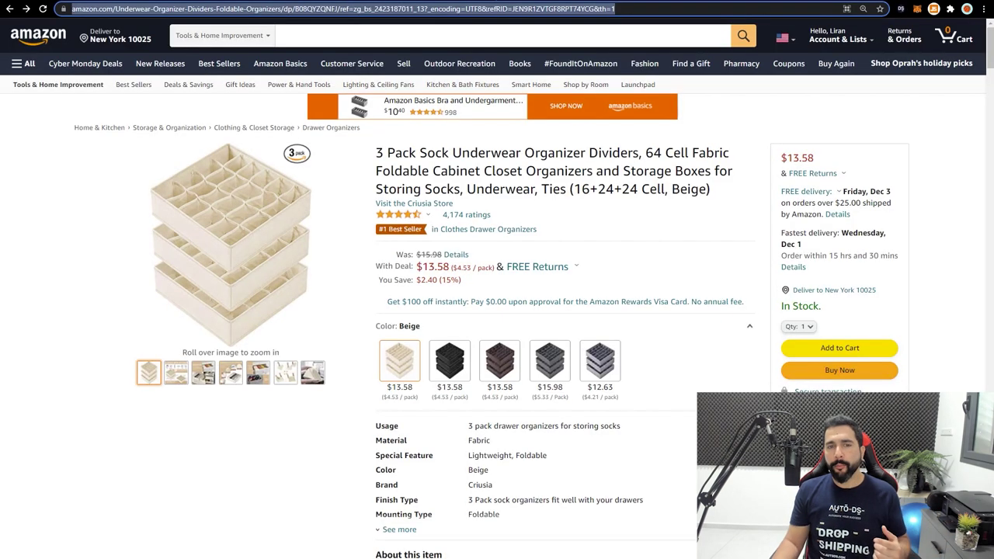
Return to Amazon, open the Drawer Organizers category and search it for "3-pack underwear organizers".
{"action": "left_click", "coordinate": [341, 132]}
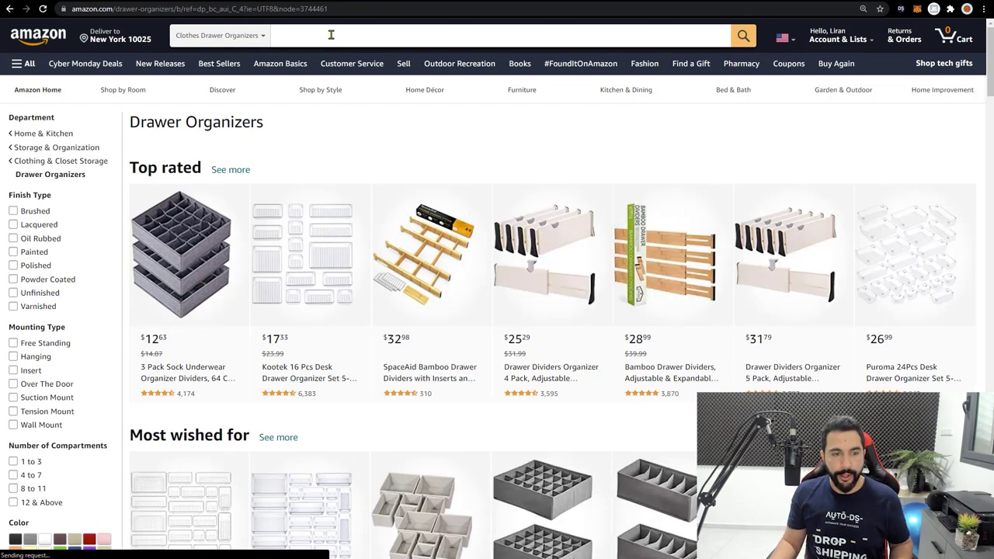
{"action": "left_click", "coordinate": [331, 35]}
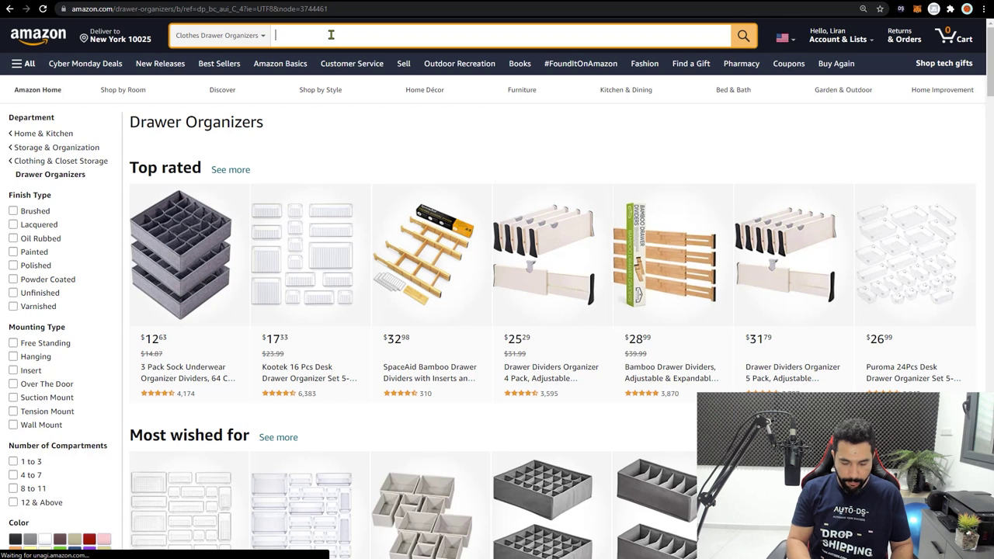
{"action": "type", "text": "3-pack underwear organizers"}
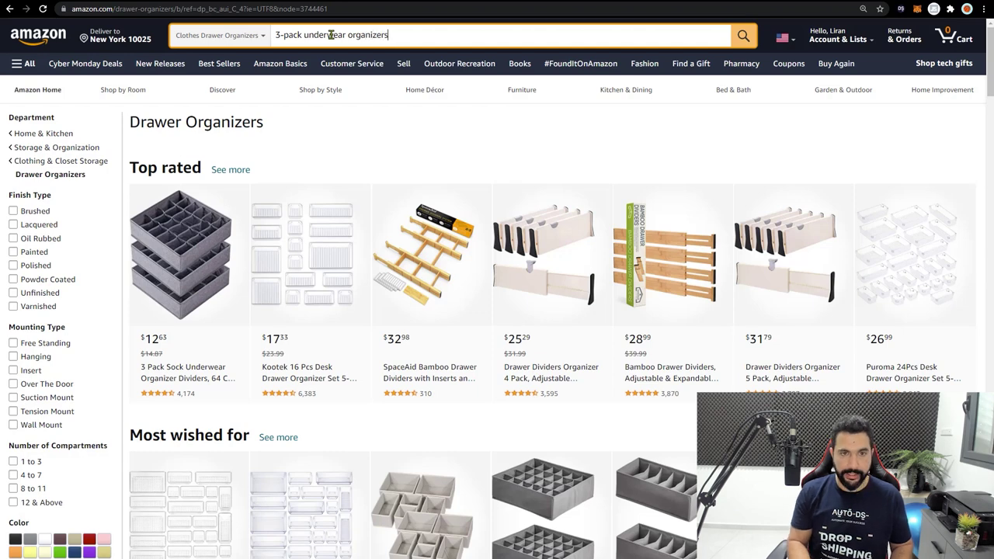
{"action": "key", "text": "Return"}
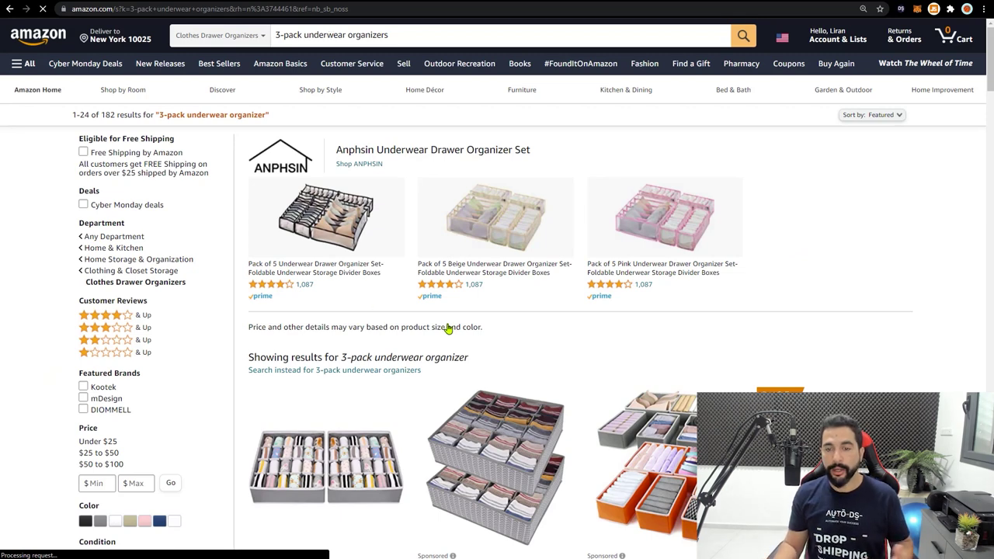
Look through the organizer results and extract the page's product IDs with the browser extension.
{"action": "scroll", "coordinate": [491, 288], "scroll_direction": "down", "scroll_amount": 2}
{"action": "scroll", "coordinate": [614, 243], "scroll_direction": "down", "scroll_amount": 3}
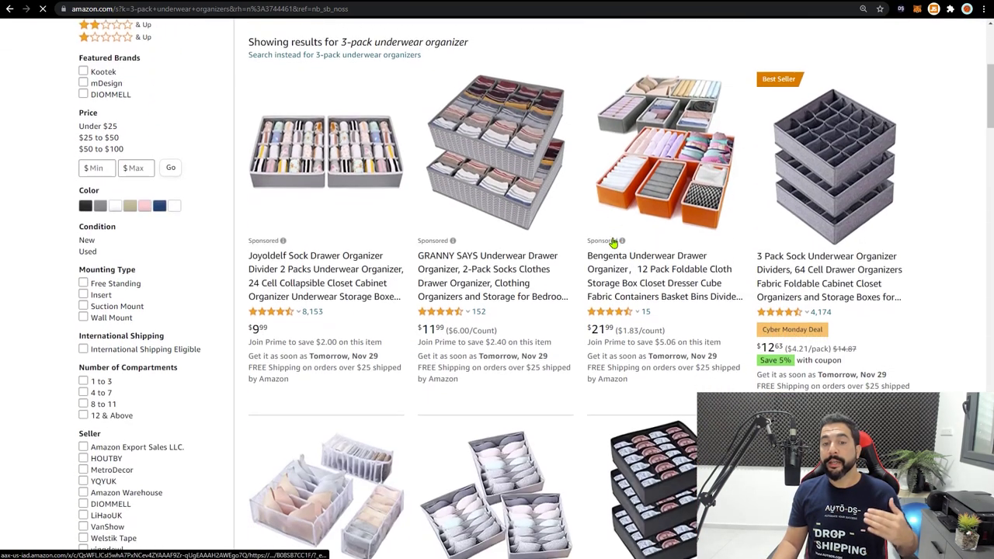
{"action": "scroll", "coordinate": [636, 205], "scroll_direction": "down", "scroll_amount": 1}
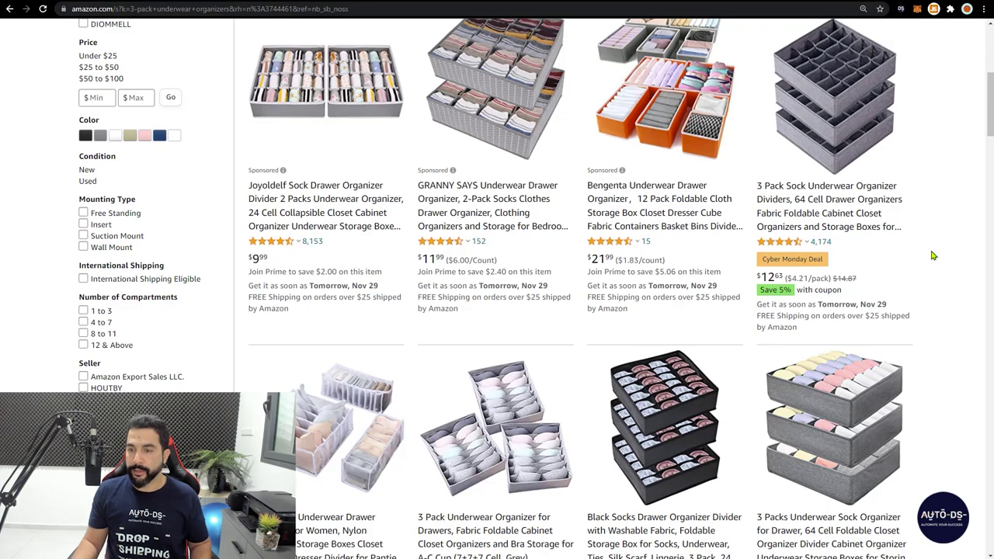
{"action": "left_click", "coordinate": [934, 8]}
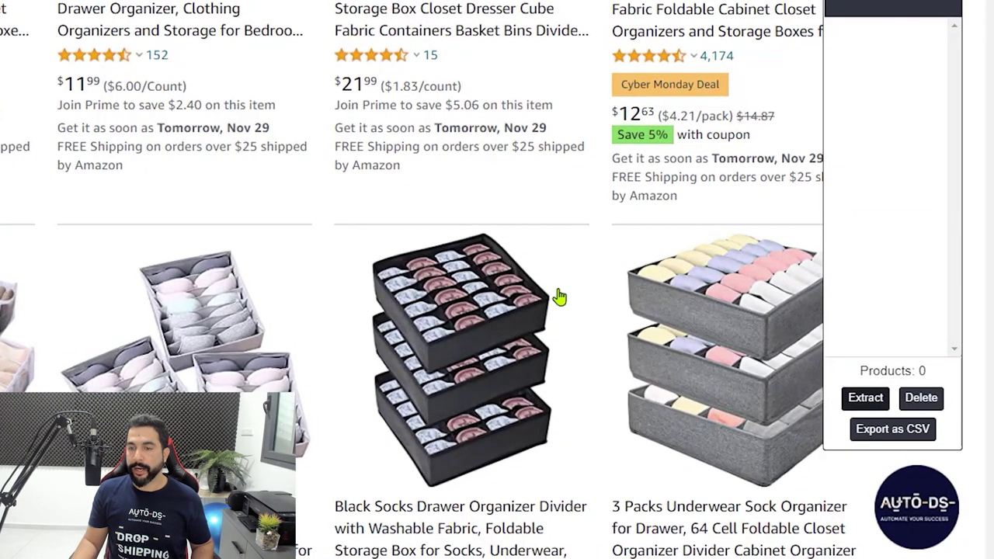
{"action": "left_click", "coordinate": [866, 398]}
Check the rest of the results page and export the extracted products as a CSV file.
{"action": "scroll", "coordinate": [412, 233], "scroll_direction": "down", "scroll_amount": 8}
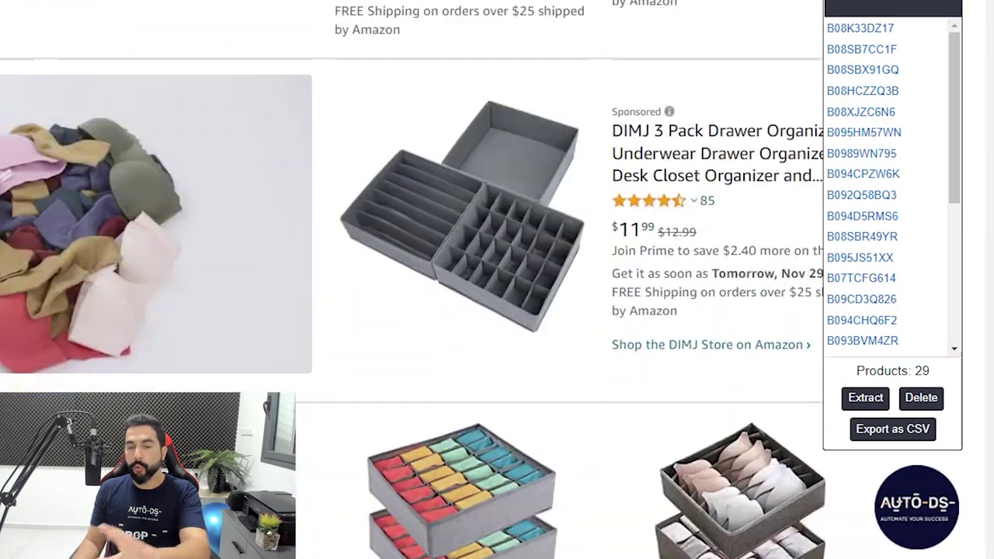
{"action": "scroll", "coordinate": [411, 279], "scroll_direction": "down", "scroll_amount": 15}
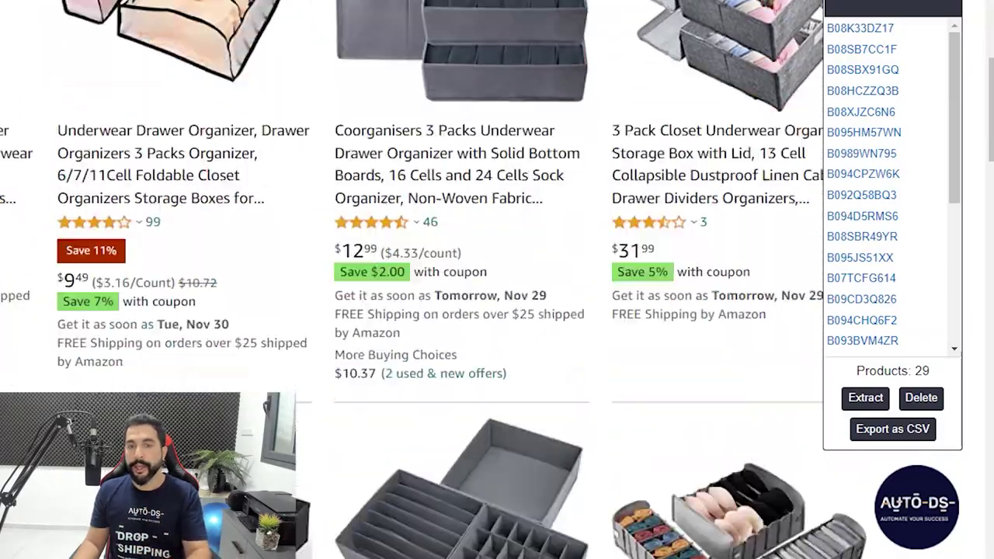
{"action": "scroll", "coordinate": [412, 279], "scroll_direction": "down", "scroll_amount": 15}
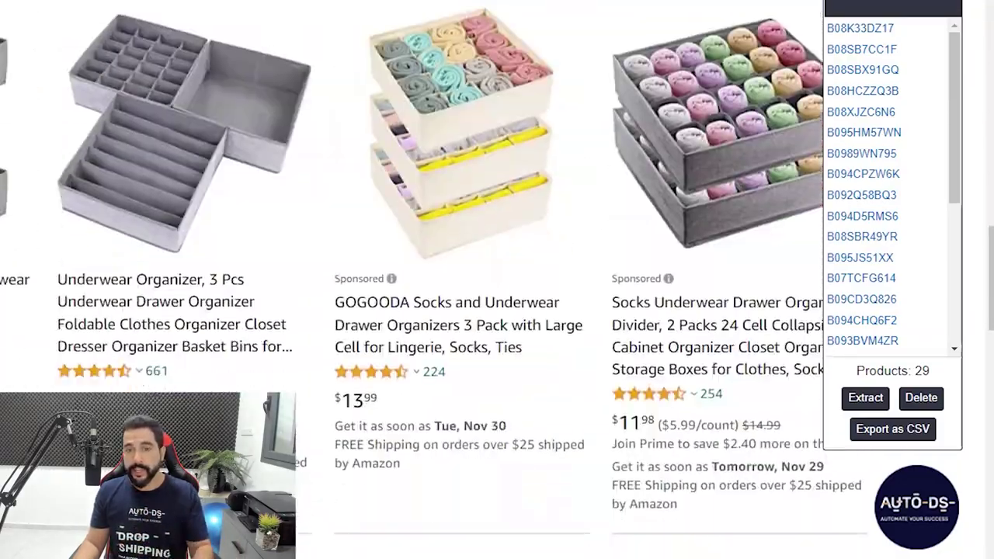
{"action": "scroll", "coordinate": [373, 70], "scroll_direction": "down", "scroll_amount": 10}
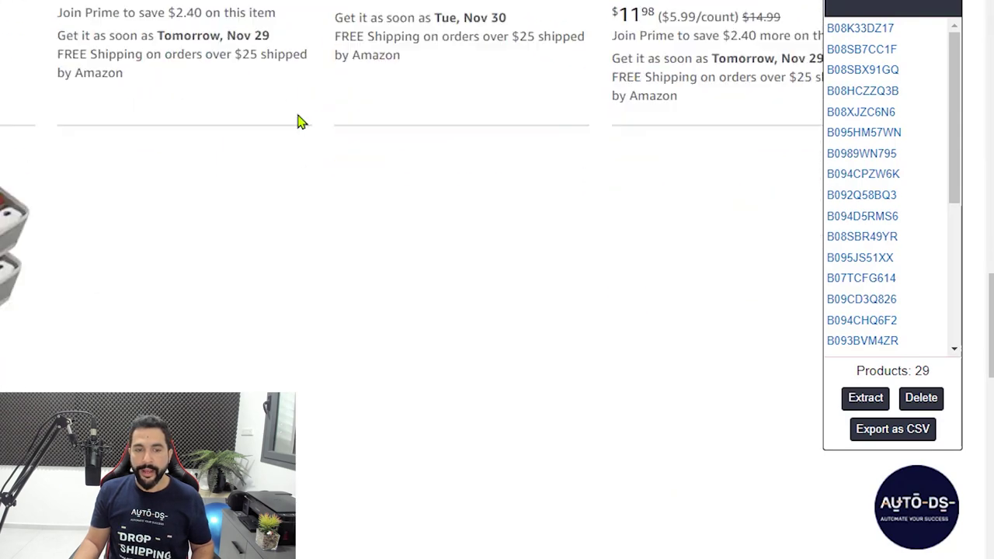
{"action": "scroll", "coordinate": [287, 202], "scroll_direction": "down", "scroll_amount": 5}
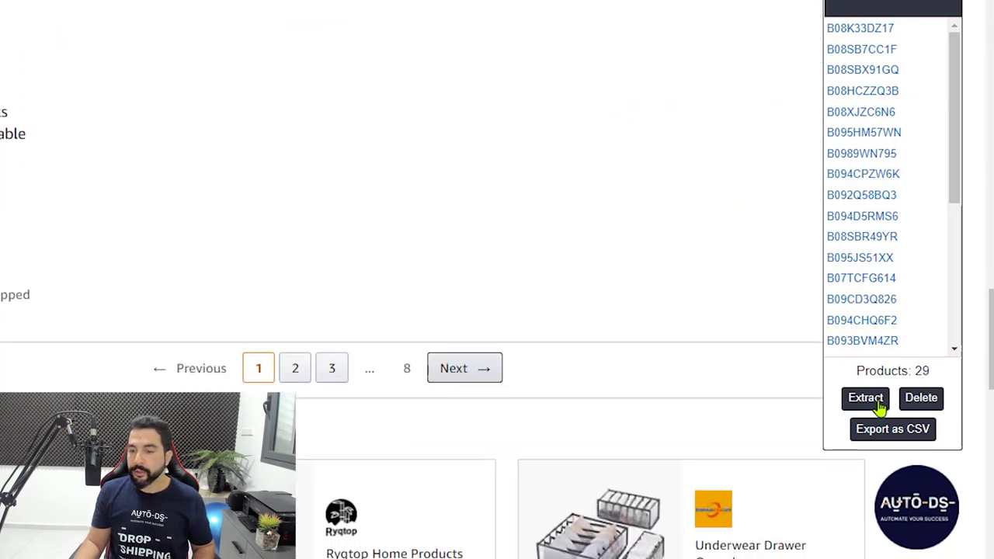
{"action": "scroll", "coordinate": [595, 278], "scroll_direction": "up", "scroll_amount": 5}
{"action": "scroll", "coordinate": [653, 272], "scroll_direction": "up", "scroll_amount": 3}
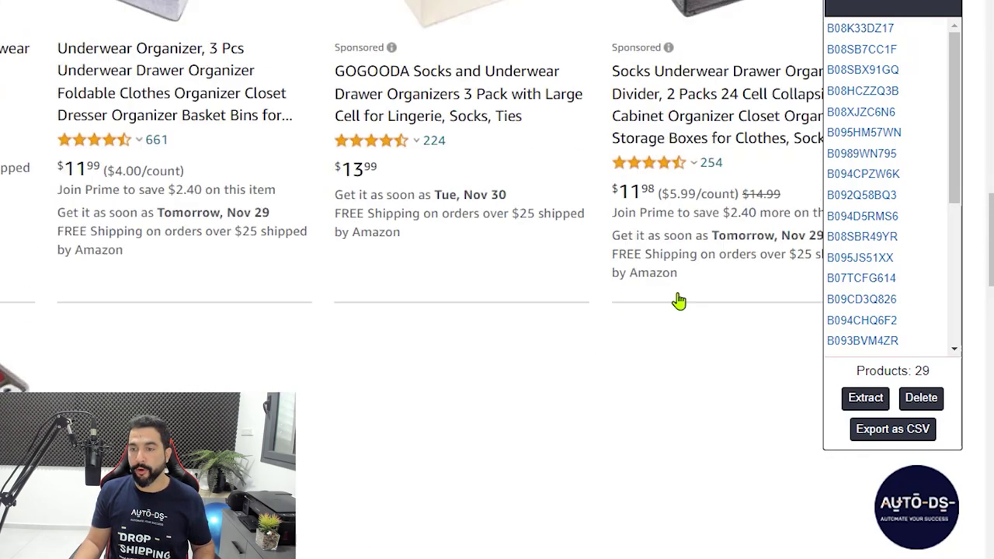
{"action": "scroll", "coordinate": [679, 301], "scroll_direction": "up", "scroll_amount": 1}
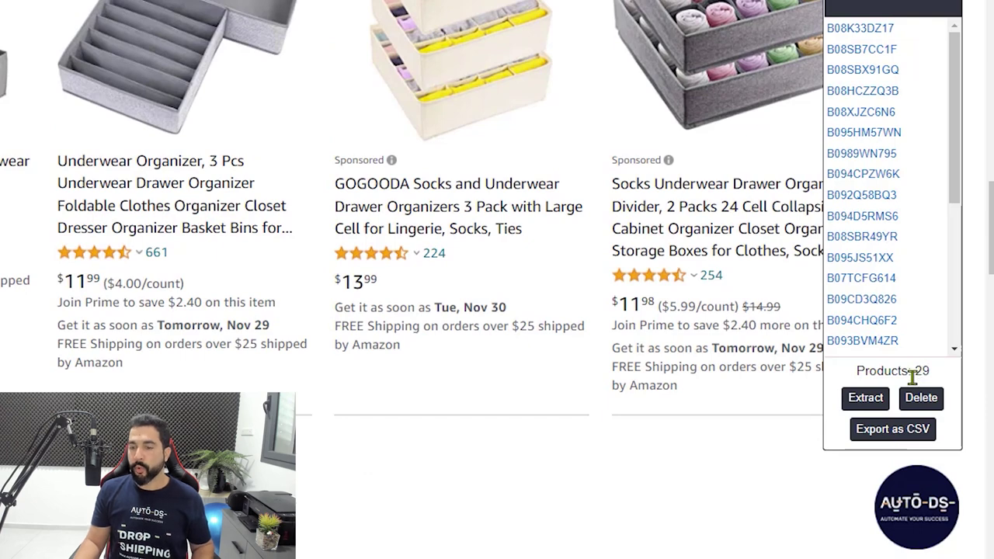
{"action": "left_click", "coordinate": [889, 431]}
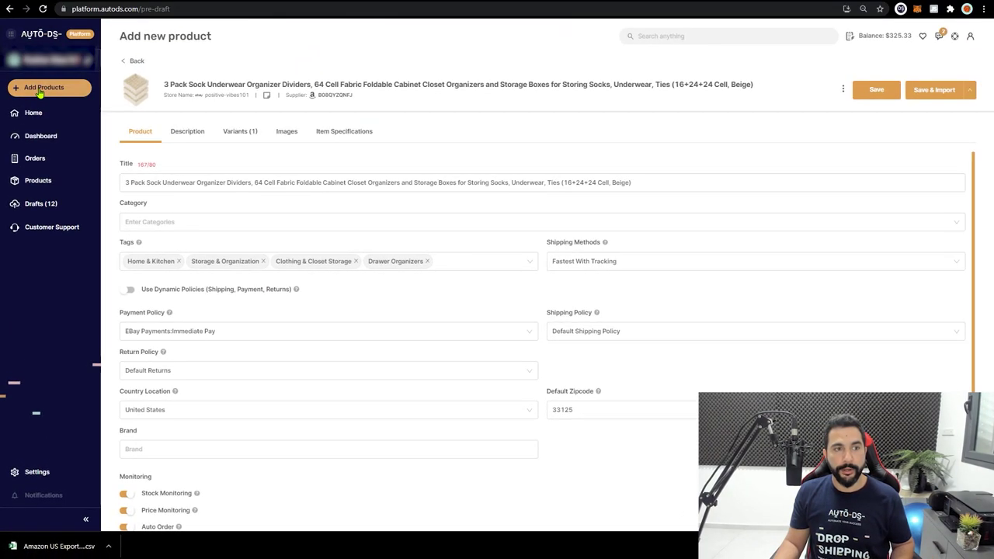
Switch to AutoDS, start adding multiple products and enter the sample lines "asd sad", "asdsadsd" and "fasfsafsa" as URLs or IDs.
{"action": "left_click", "coordinate": [41, 90]}
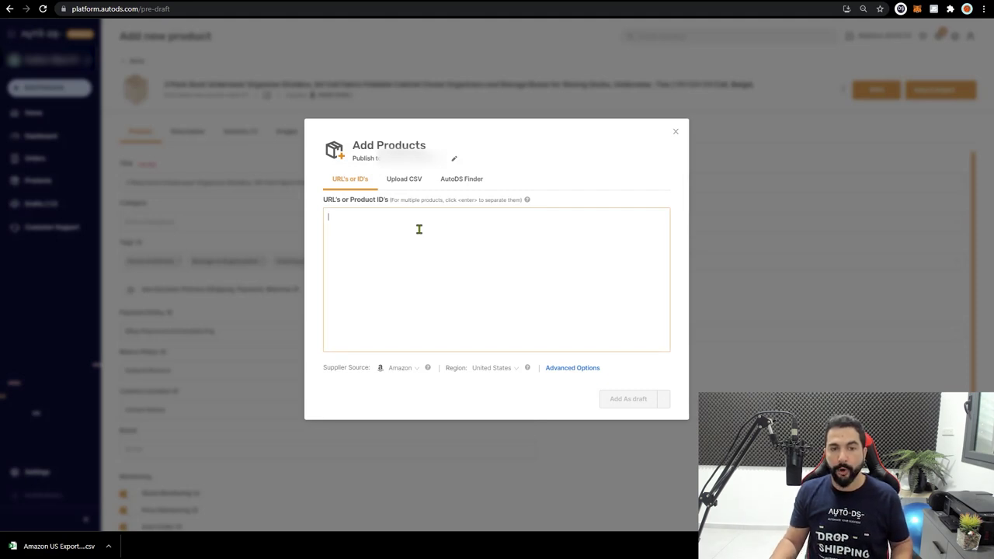
{"action": "type", "text": "asd sad"}
{"action": "key", "text": "Return"}
{"action": "type", "text": "asd"}
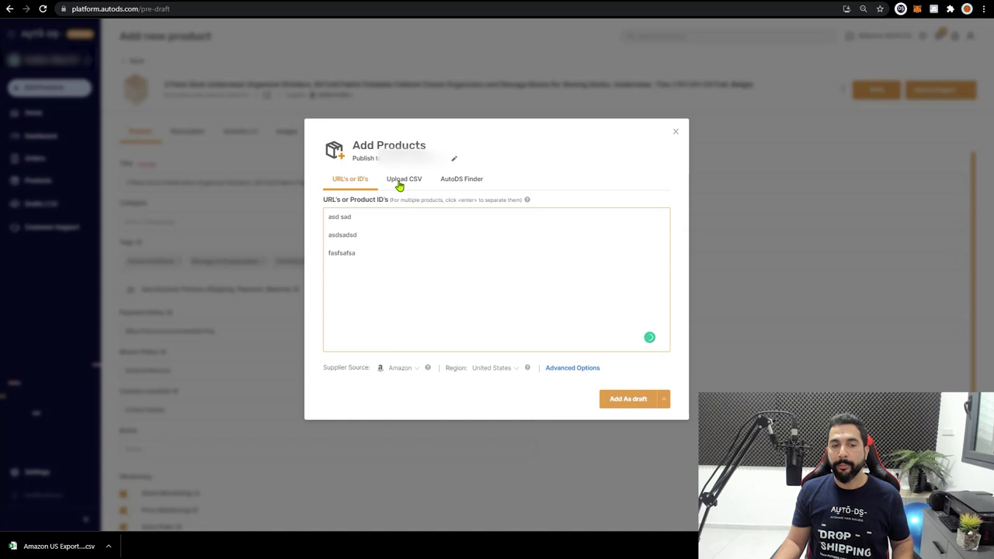
Load the exported Amazon US CSV file from Downloads as a bulk product upload and close the dialog without adding it.
{"action": "left_click", "coordinate": [399, 183]}
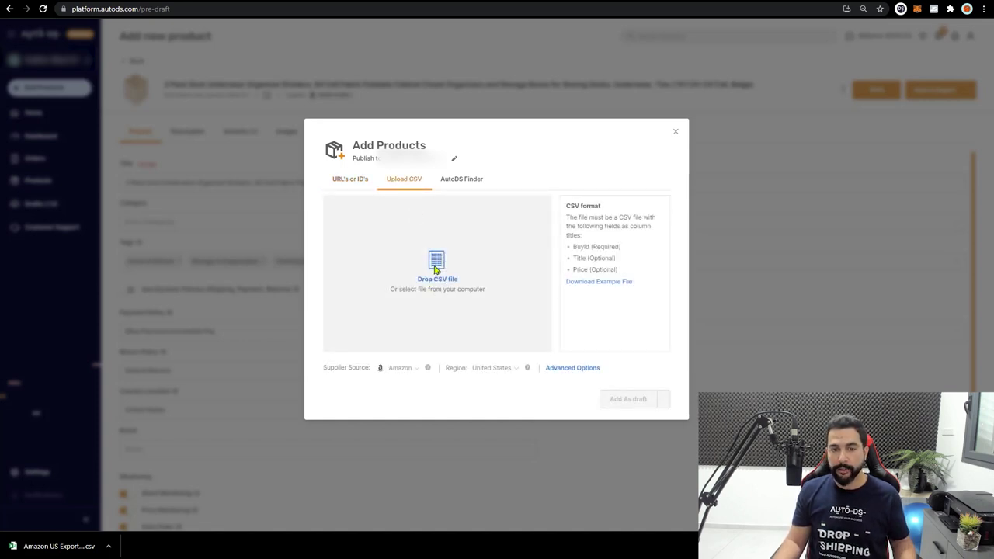
{"action": "left_click", "coordinate": [430, 227]}
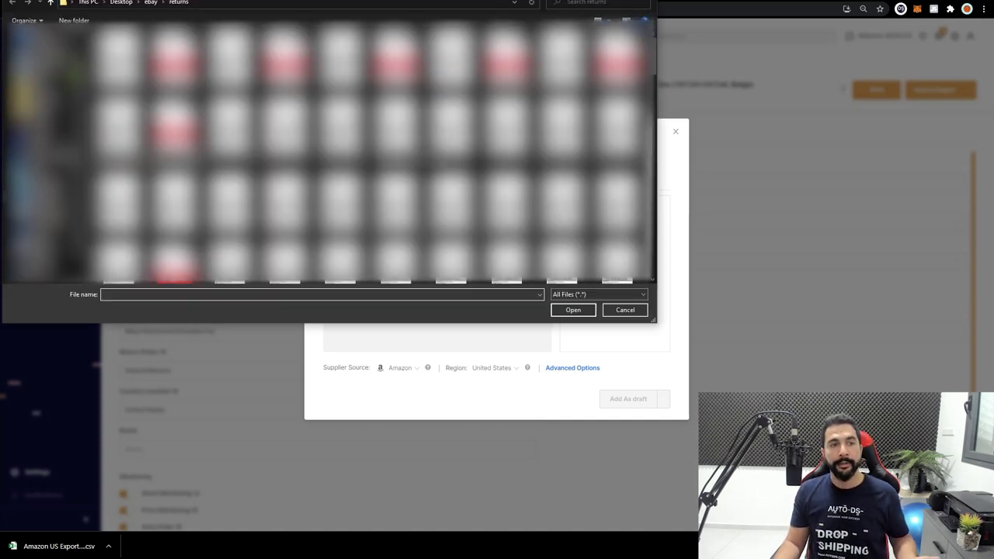
{"action": "left_click", "coordinate": [39, 48]}
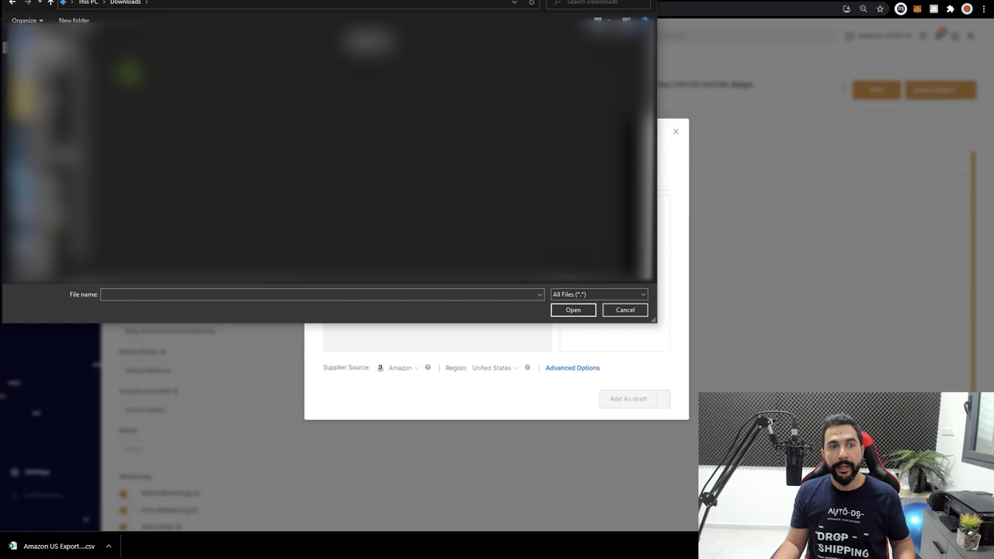
{"action": "double_click", "coordinate": [125, 74]}
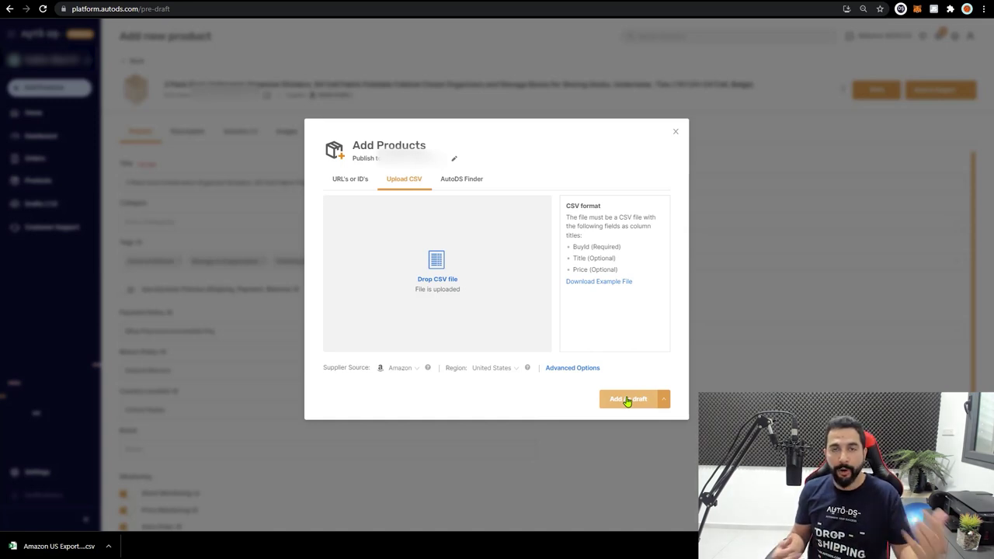
{"action": "left_click", "coordinate": [676, 135]}
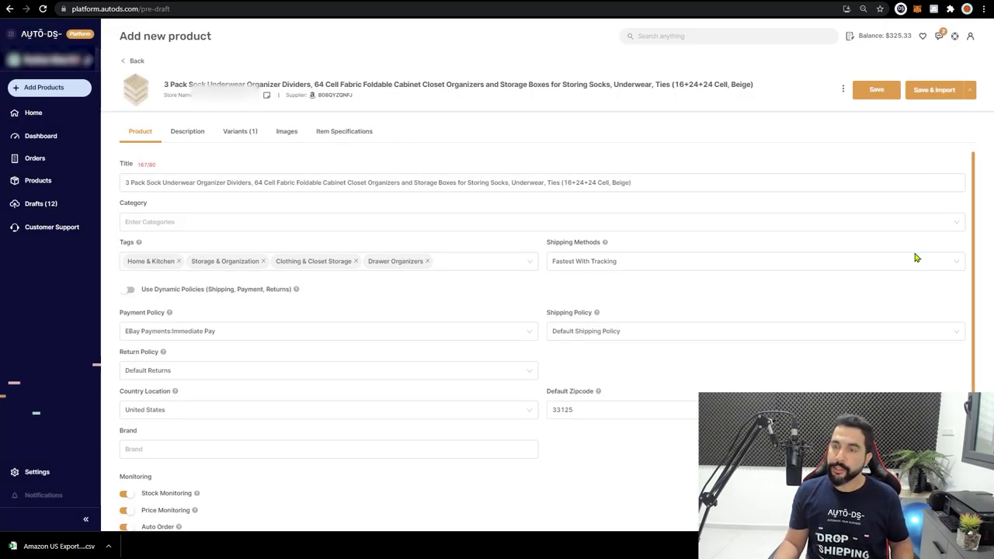
Save and import the edited 3 Pack Sock Underwear Organizer Dividers product.
{"action": "left_click", "coordinate": [933, 93]}
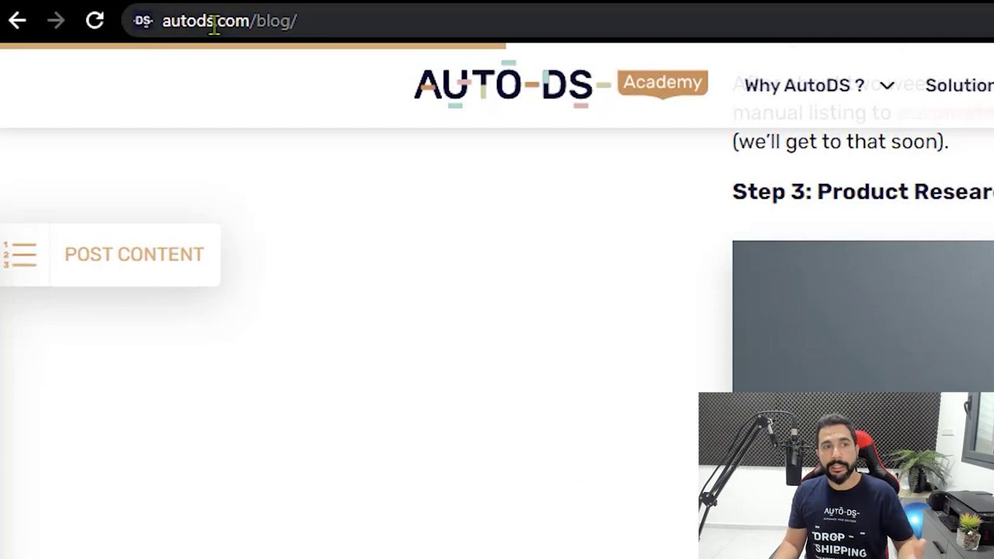
Replace the blog path in the AutoDS web address with "youtube" and go to autods.com/youtube.
{"action": "left_click", "coordinate": [342, 16]}
{"action": "left_click", "coordinate": [349, 16]}
{"action": "key", "text": "ctrl+shift+Left"}
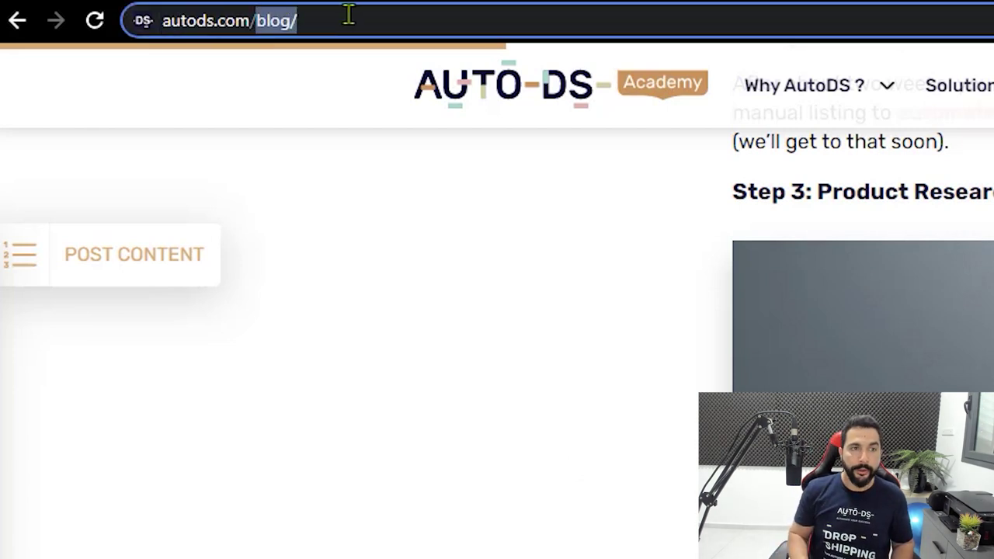
{"action": "type", "text": "youtube"}
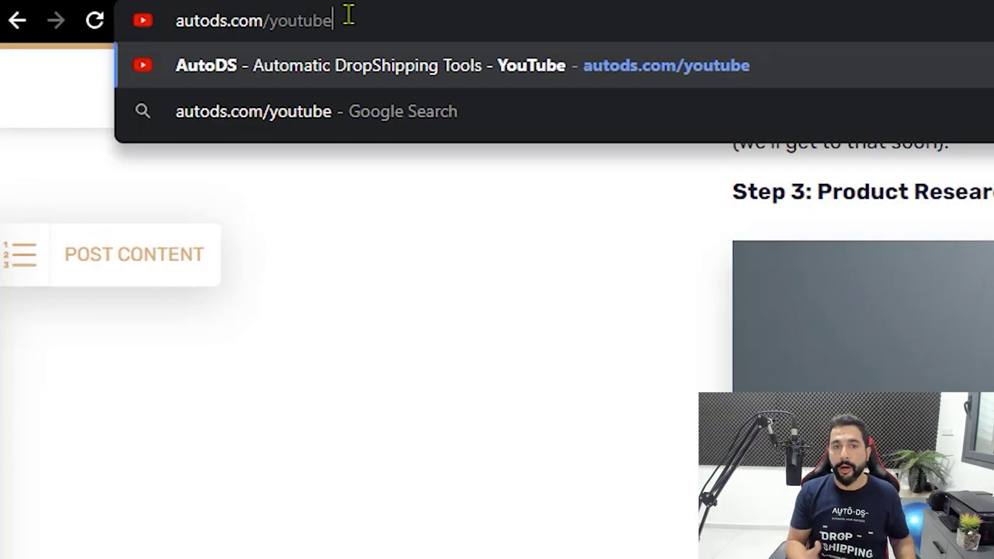
{"action": "key", "text": "Return"}
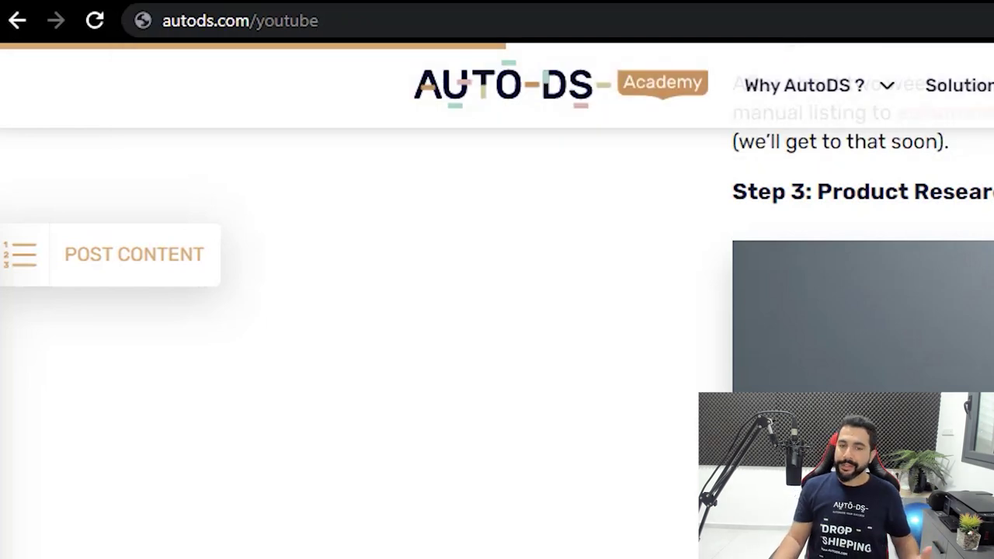
Read the guide's section on the most profitable products to sell on eBay, including its best-selling items list.
{"action": "scroll", "coordinate": [862, 233], "scroll_direction": "down", "scroll_amount": 3}
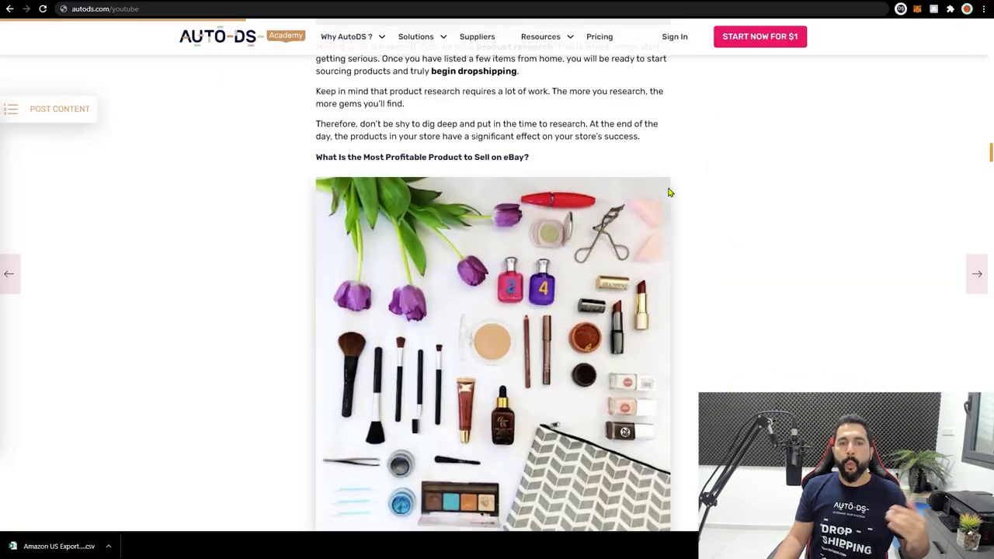
{"action": "scroll", "coordinate": [664, 196], "scroll_direction": "down", "scroll_amount": 2}
{"action": "scroll", "coordinate": [664, 196], "scroll_direction": "down", "scroll_amount": 1}
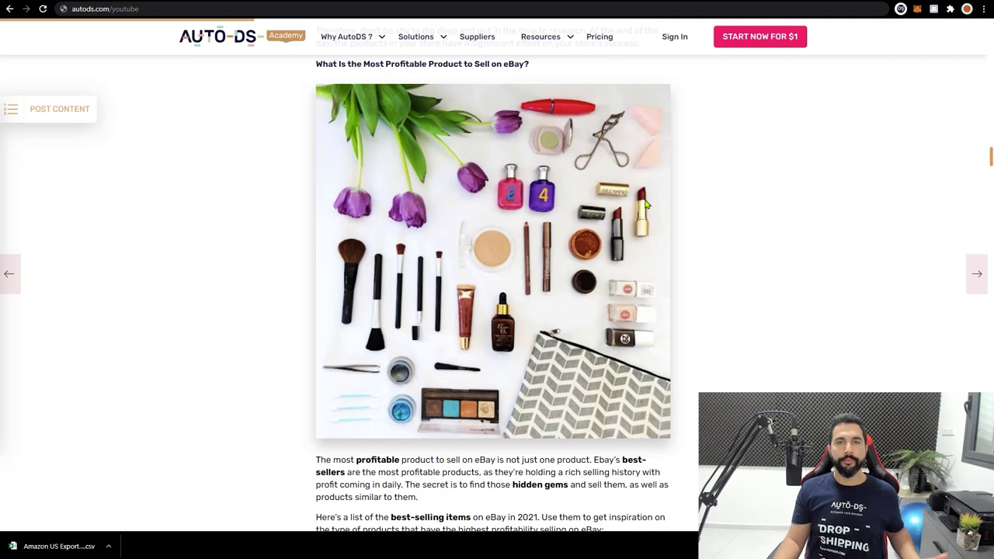
{"action": "scroll", "coordinate": [644, 204], "scroll_direction": "down", "scroll_amount": 5}
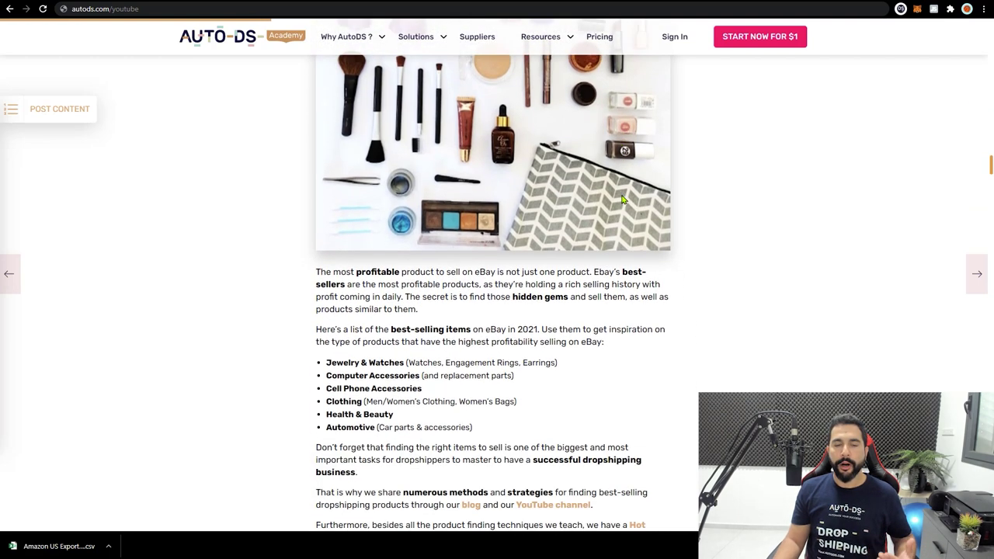
{"action": "scroll", "coordinate": [629, 225], "scroll_direction": "up", "scroll_amount": 1}
{"action": "scroll", "coordinate": [627, 224], "scroll_direction": "down", "scroll_amount": 2}
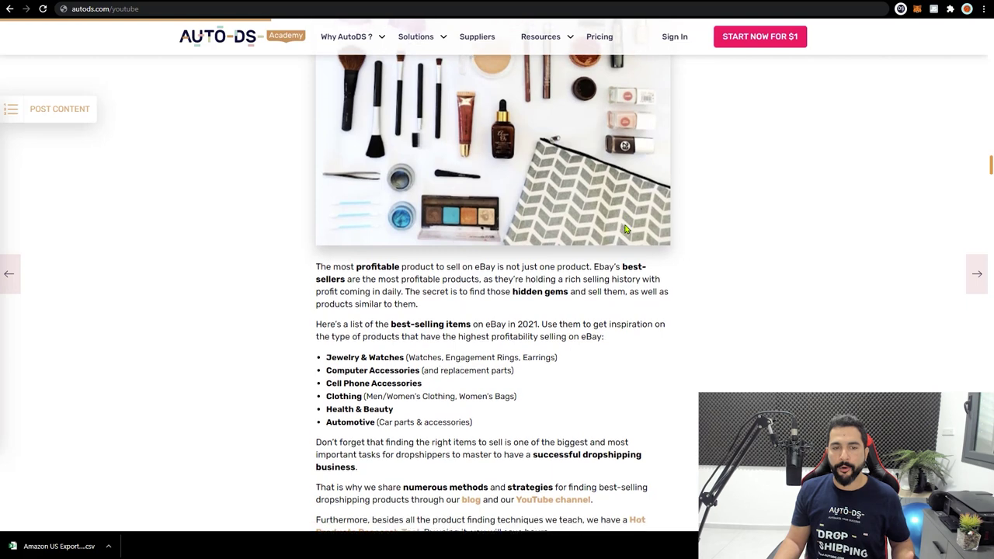
{"action": "scroll", "coordinate": [620, 227], "scroll_direction": "up", "scroll_amount": 2}
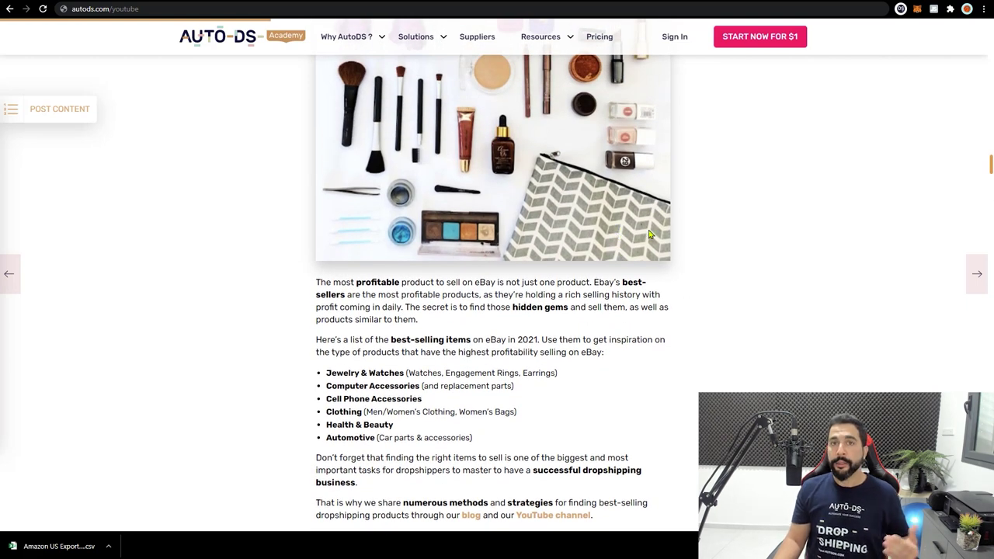
{"action": "scroll", "coordinate": [714, 250], "scroll_direction": "down", "scroll_amount": 6}
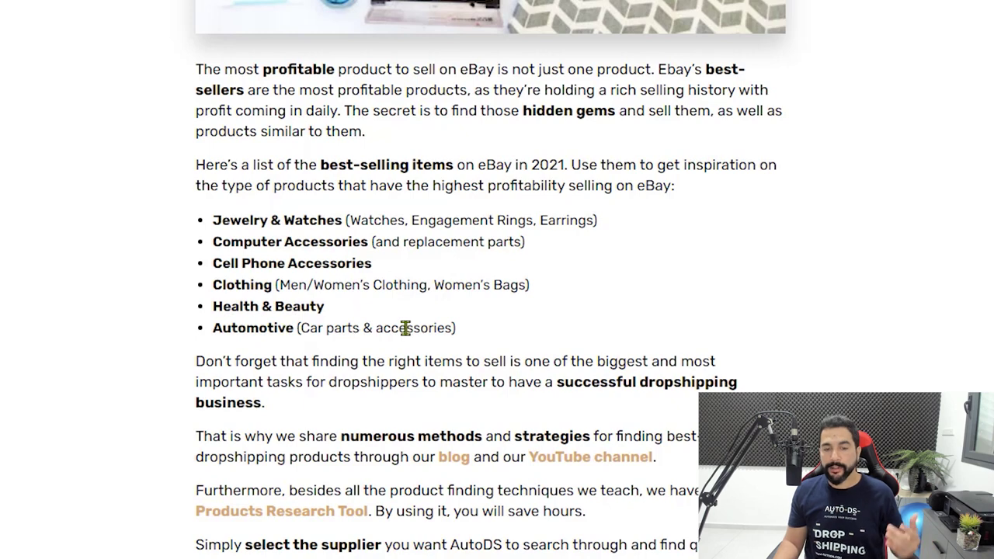
{"action": "scroll", "coordinate": [469, 309], "scroll_direction": "down", "scroll_amount": 1}
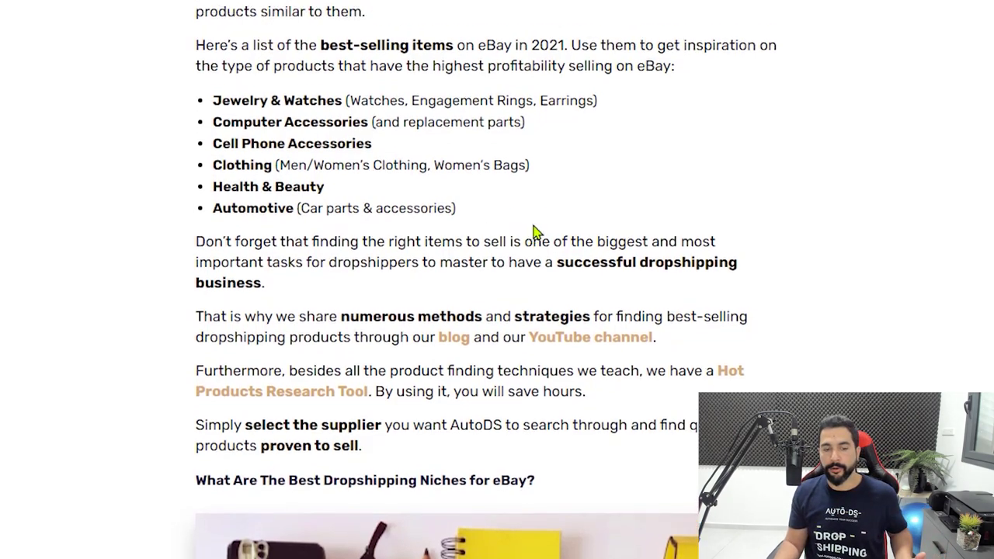
Read the section on the best dropshipping niches for eBay and examine its list of top product categories.
{"action": "scroll", "coordinate": [534, 231], "scroll_direction": "up", "scroll_amount": 2}
{"action": "scroll", "coordinate": [535, 232], "scroll_direction": "down", "scroll_amount": 5}
{"action": "scroll", "coordinate": [534, 232], "scroll_direction": "down", "scroll_amount": 10}
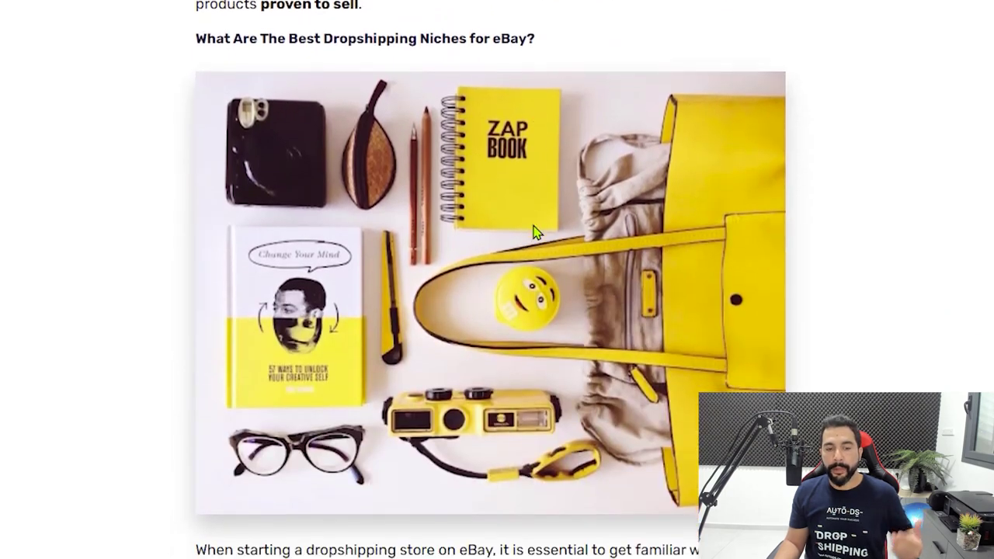
{"action": "scroll", "coordinate": [535, 232], "scroll_direction": "down", "scroll_amount": 2}
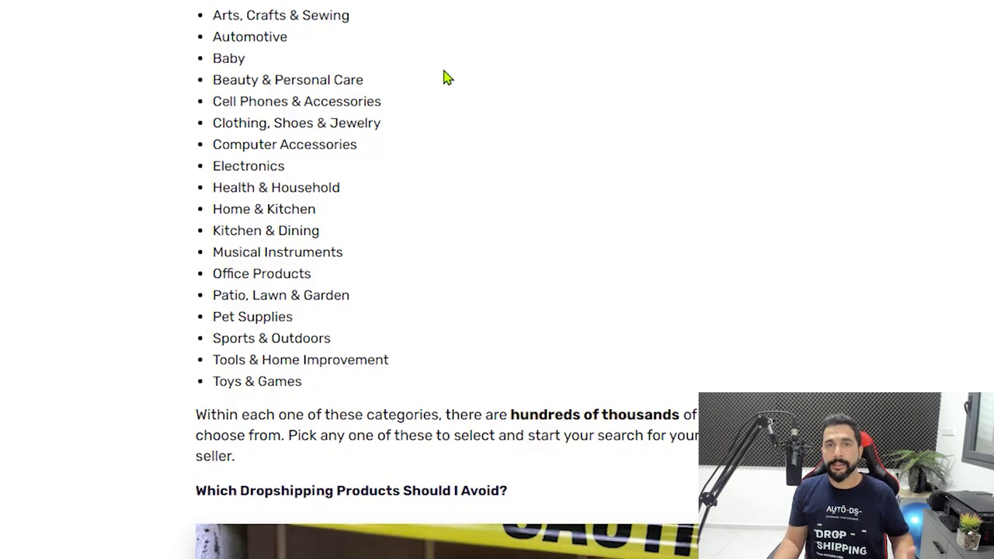
{"action": "scroll", "coordinate": [447, 77], "scroll_direction": "down", "scroll_amount": 4}
{"action": "scroll", "coordinate": [447, 78], "scroll_direction": "up", "scroll_amount": 5}
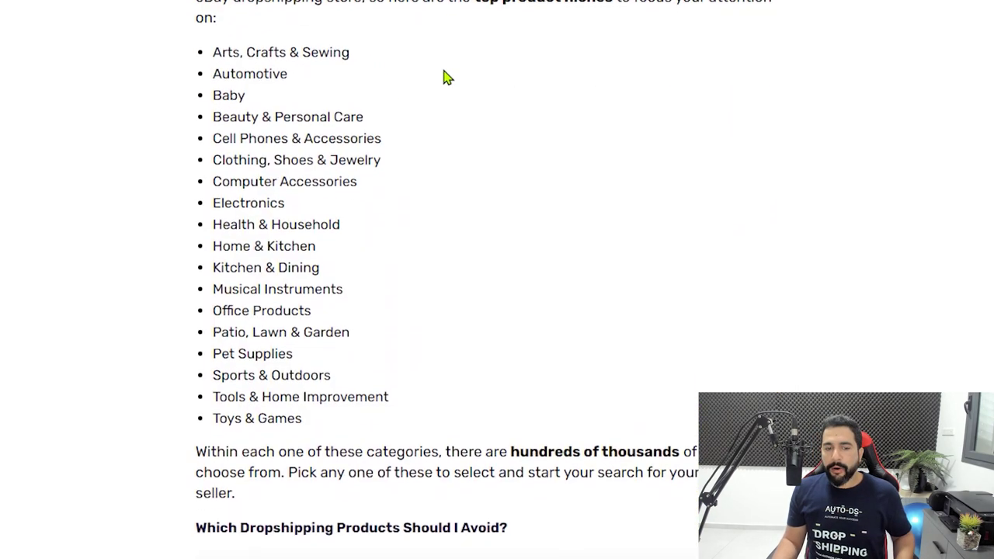
{"action": "scroll", "coordinate": [447, 77], "scroll_direction": "down", "scroll_amount": 4}
Read the section on which dropshipping products to avoid and examine its list of risky product types.
{"action": "scroll", "coordinate": [447, 78], "scroll_direction": "down", "scroll_amount": 5}
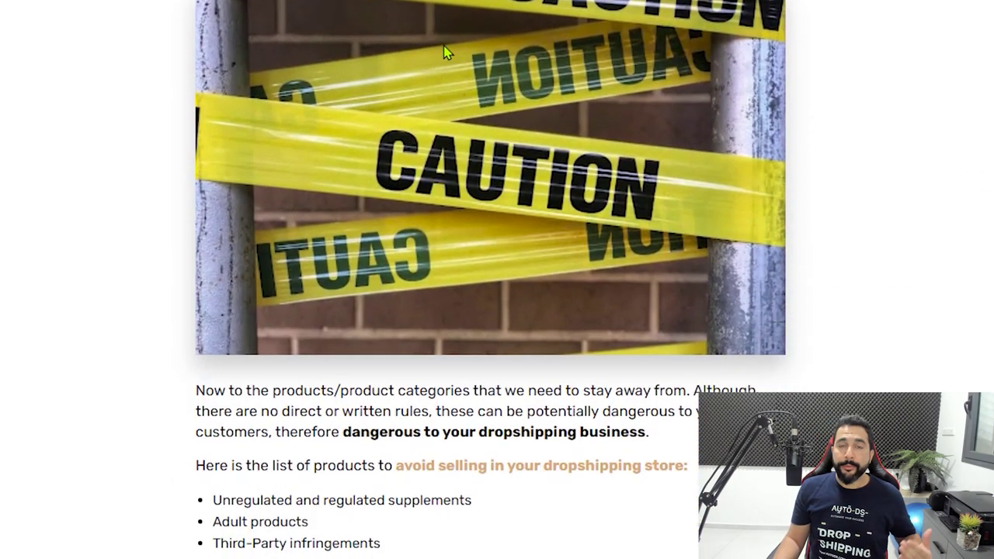
{"action": "scroll", "coordinate": [432, 48], "scroll_direction": "down", "scroll_amount": 2}
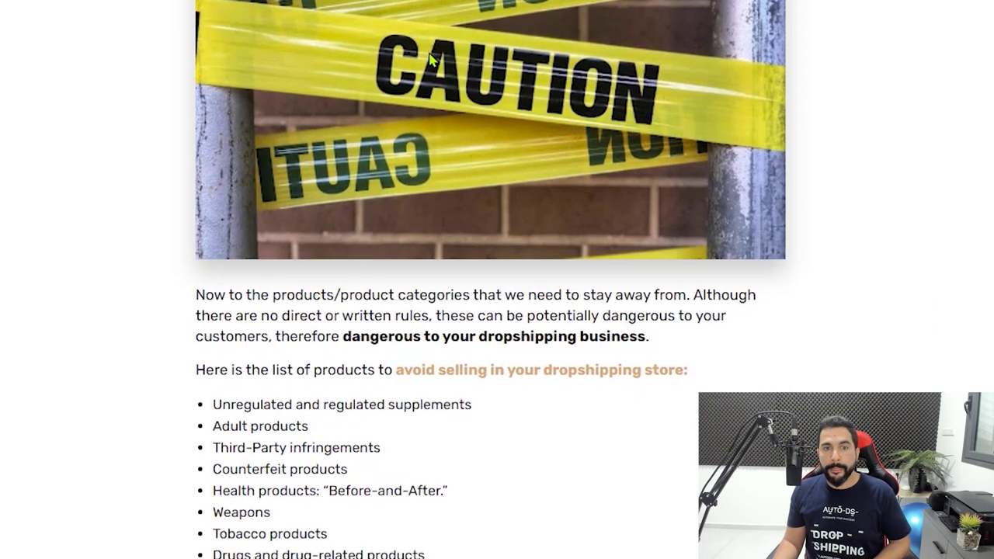
{"action": "scroll", "coordinate": [432, 62], "scroll_direction": "up", "scroll_amount": 1}
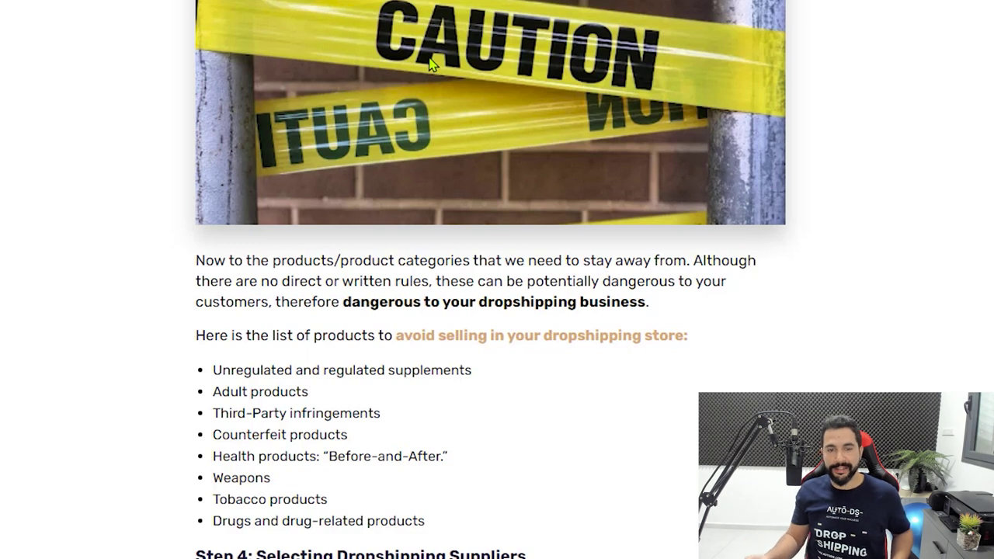
{"action": "scroll", "coordinate": [432, 64], "scroll_direction": "down", "scroll_amount": 1}
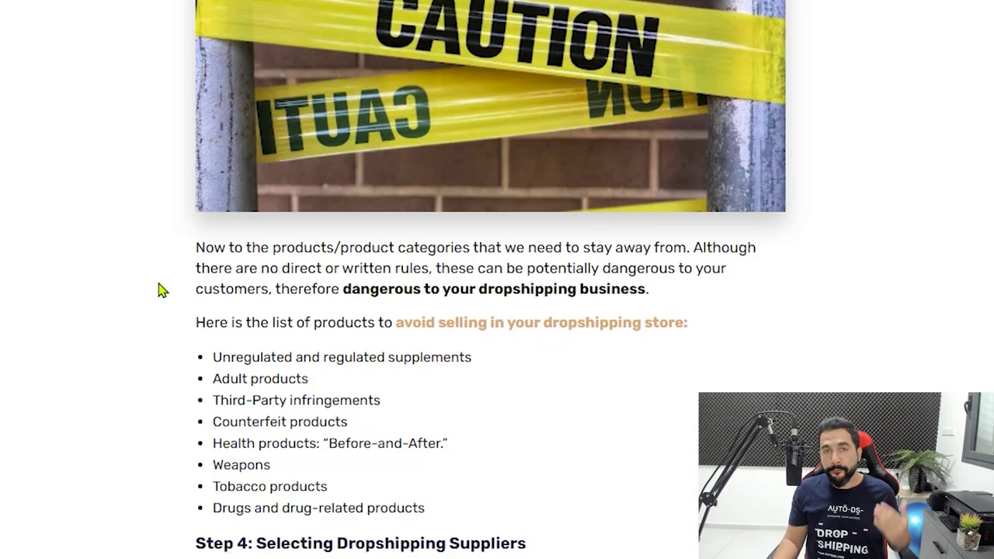
Open the linked article about products to avoid selling and read its explanation of what eBay VeRO is.
{"action": "left_click", "coordinate": [412, 323]}
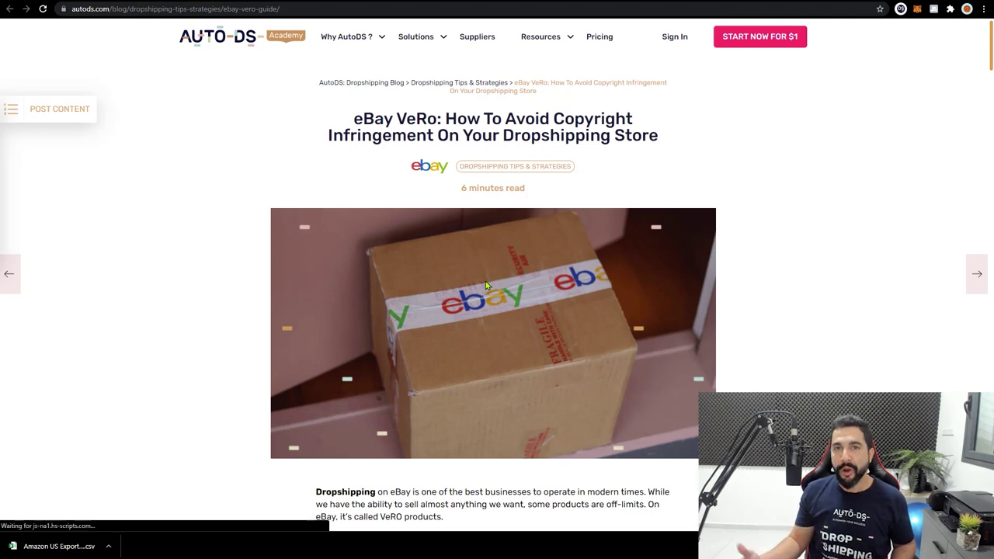
{"action": "scroll", "coordinate": [656, 324], "scroll_direction": "down", "scroll_amount": 8}
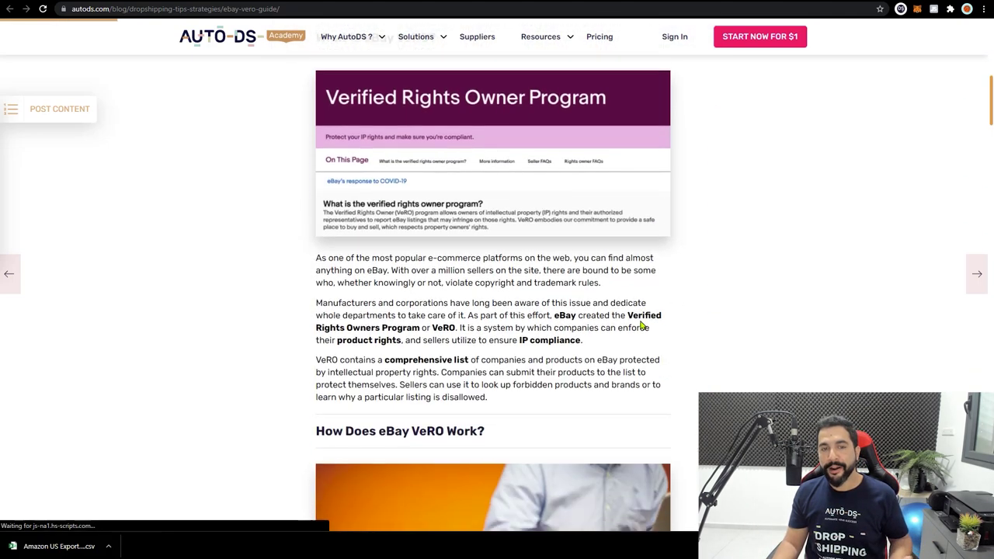
{"action": "scroll", "coordinate": [640, 325], "scroll_direction": "up", "scroll_amount": 1}
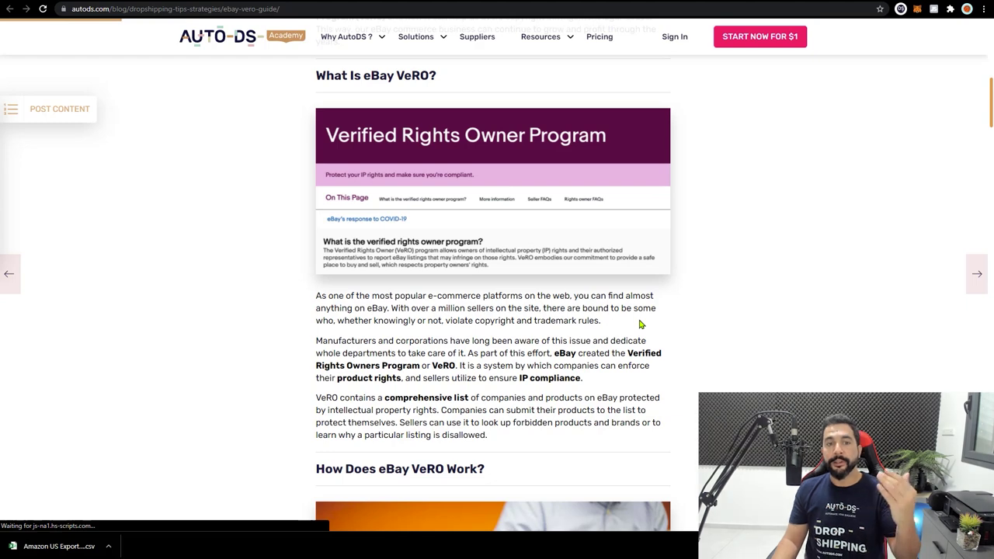
{"action": "scroll", "coordinate": [641, 325], "scroll_direction": "down", "scroll_amount": 2}
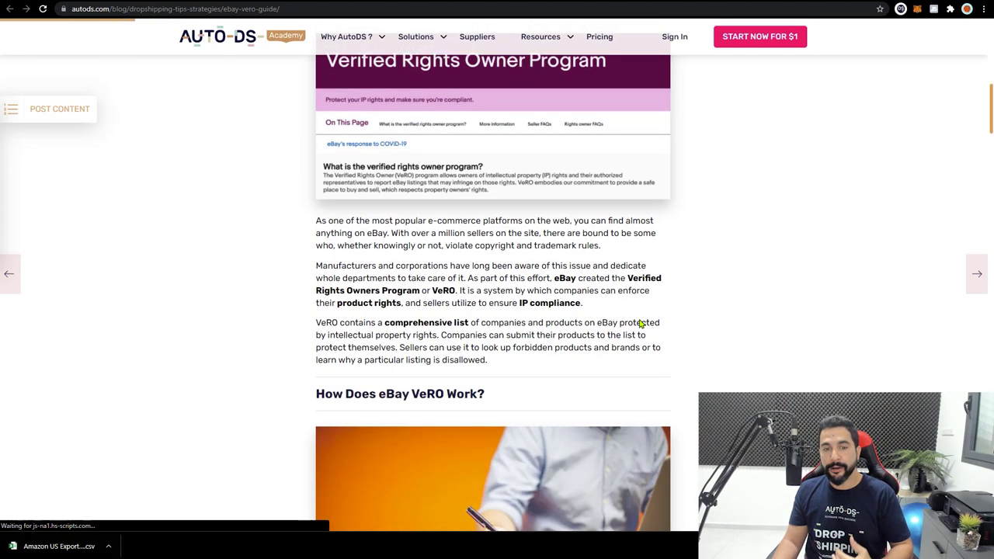
{"action": "scroll", "coordinate": [641, 325], "scroll_direction": "down", "scroll_amount": 1}
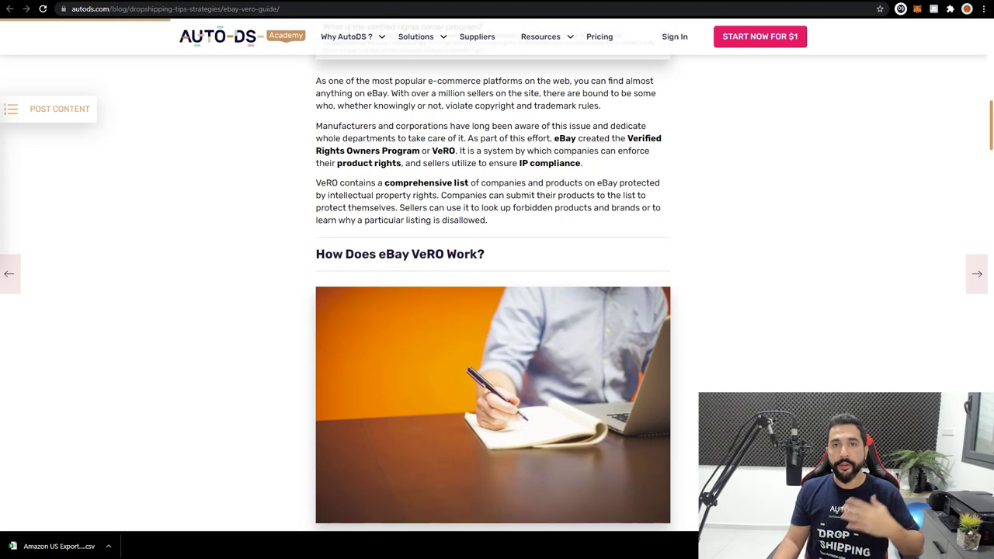
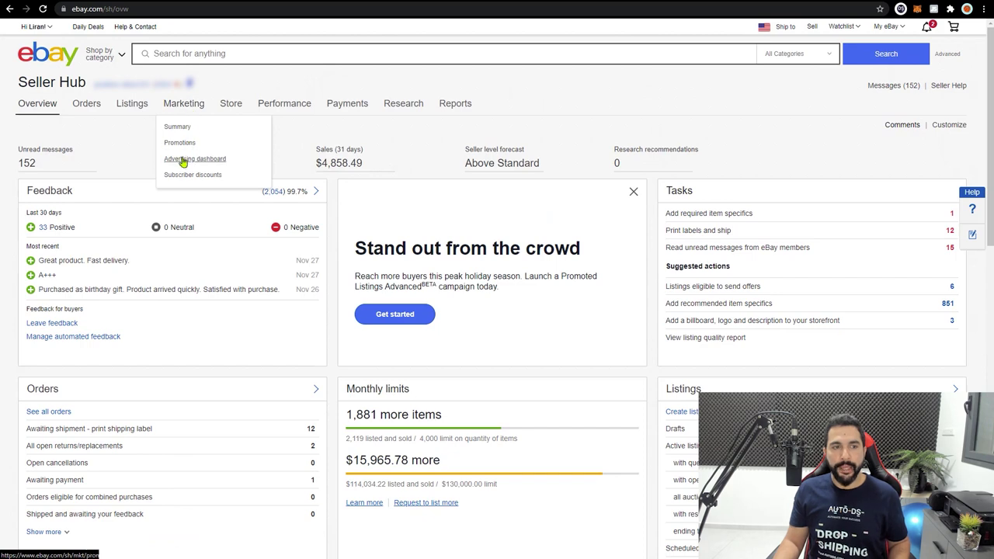
Open the Advertising dashboard in eBay Seller Hub and review the Promoted Listings Standard summary, performance chart and campaigns.
{"action": "left_click", "coordinate": [191, 160]}
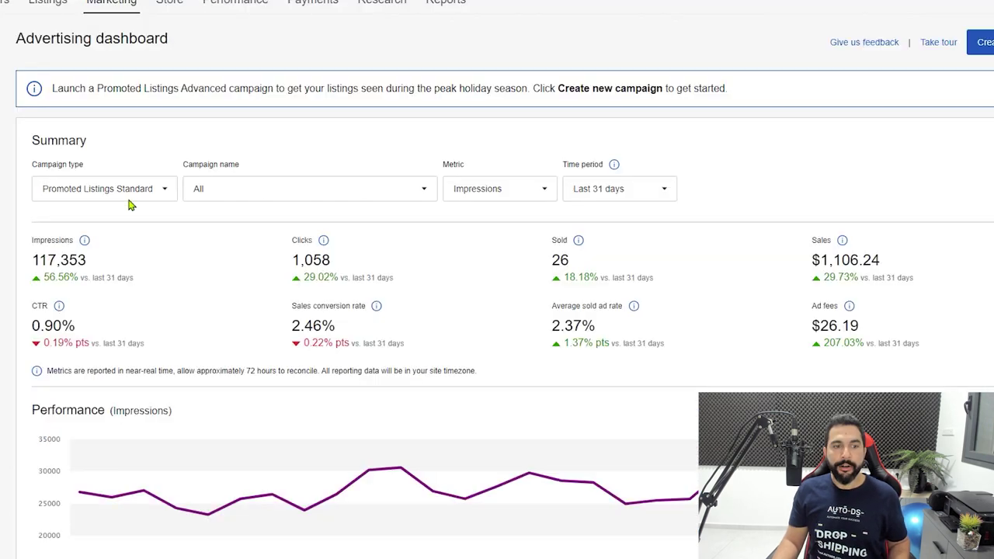
{"action": "left_click", "coordinate": [131, 199]}
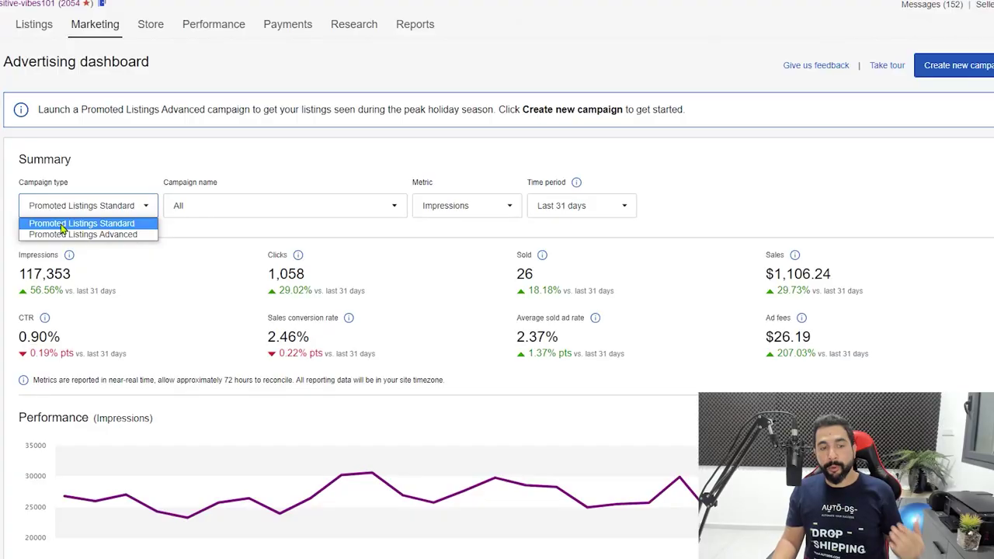
{"action": "left_click", "coordinate": [62, 224]}
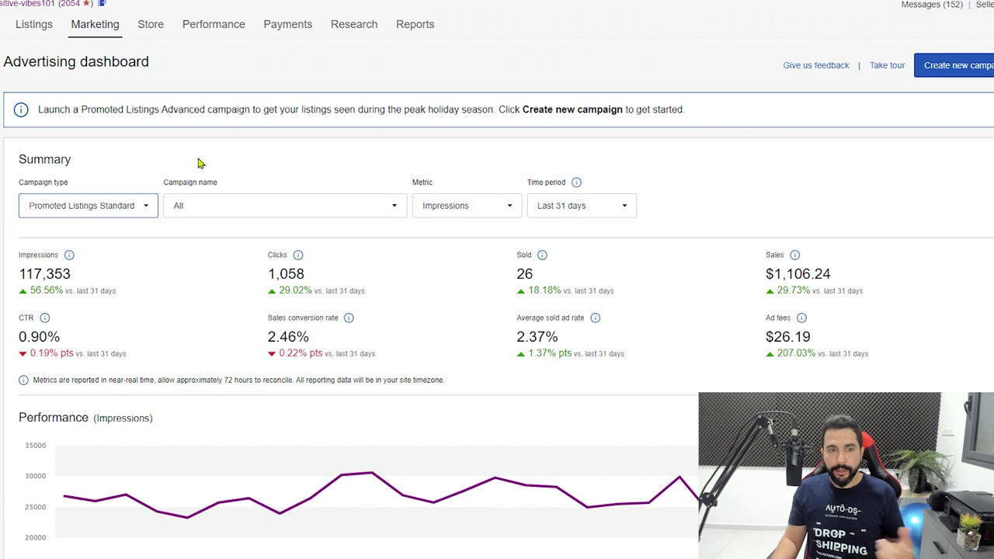
{"action": "scroll", "coordinate": [293, 158], "scroll_direction": "down", "scroll_amount": 2}
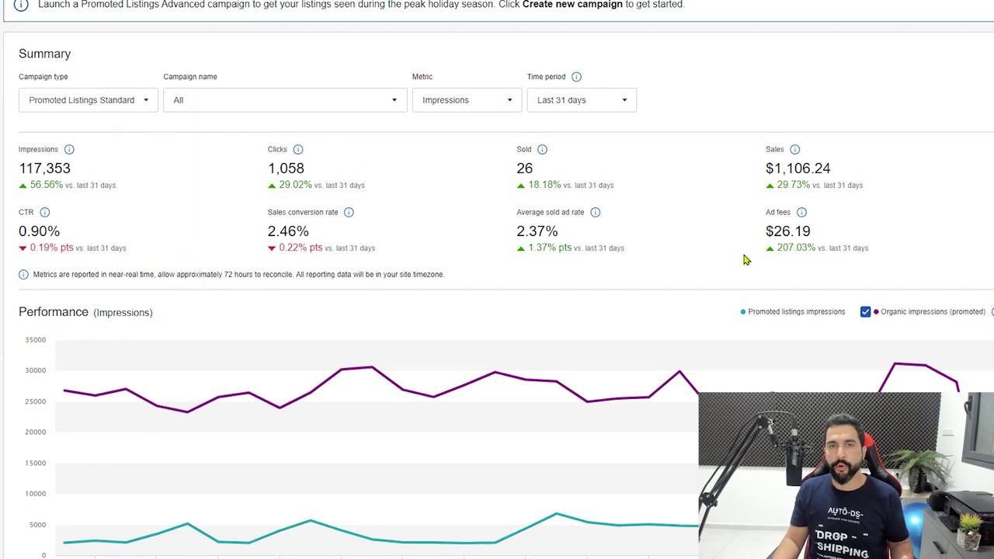
{"action": "scroll", "coordinate": [301, 137], "scroll_direction": "down", "scroll_amount": 2}
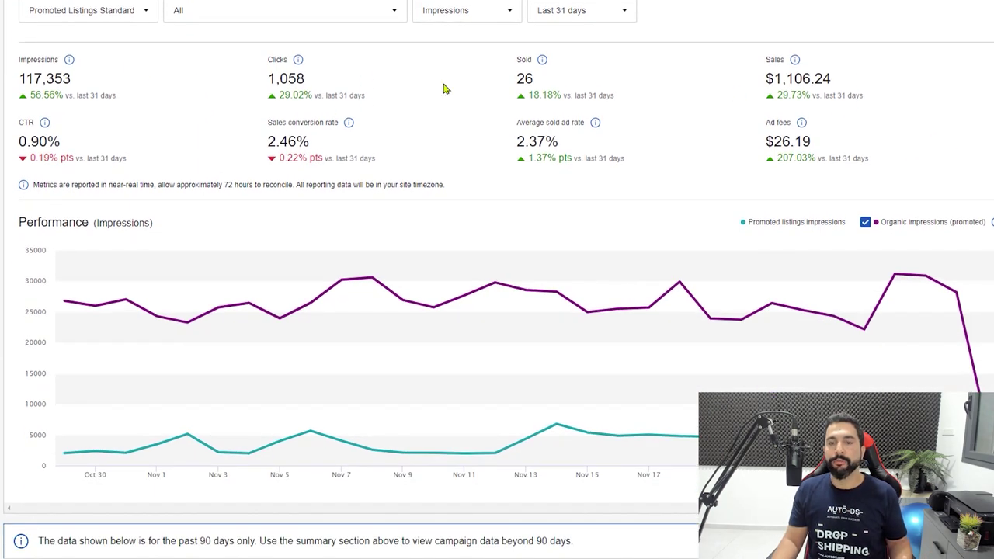
{"action": "scroll", "coordinate": [320, 146], "scroll_direction": "down", "scroll_amount": 5}
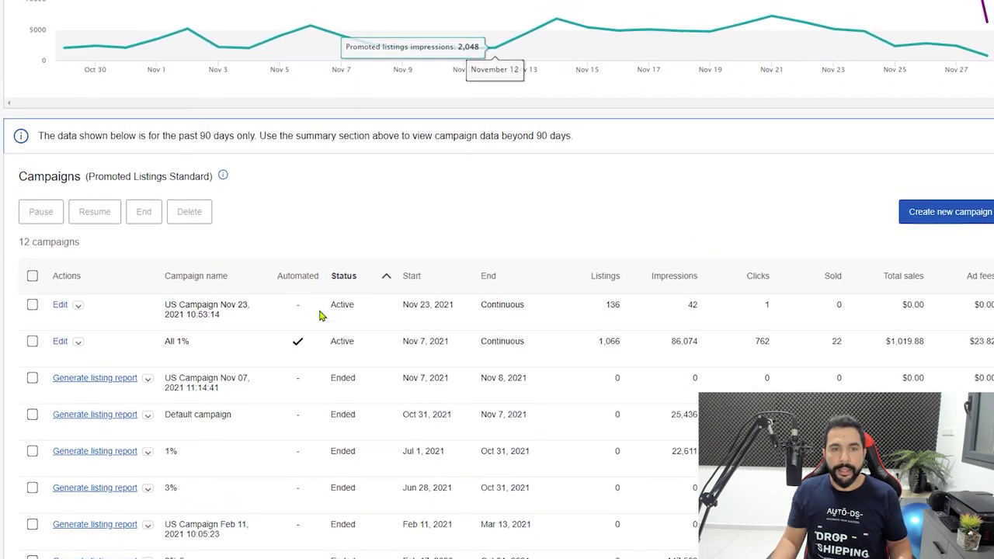
Create a new Promoted Listings Standard campaign and choose the Automated campaign type.
{"action": "scroll", "coordinate": [322, 315], "scroll_direction": "up", "scroll_amount": 4}
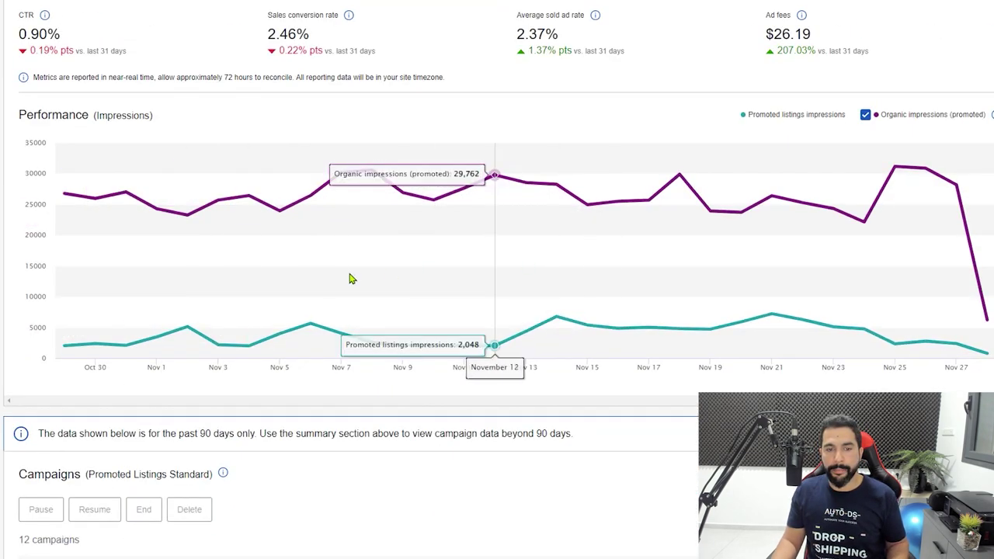
{"action": "scroll", "coordinate": [619, 282], "scroll_direction": "down", "scroll_amount": 5}
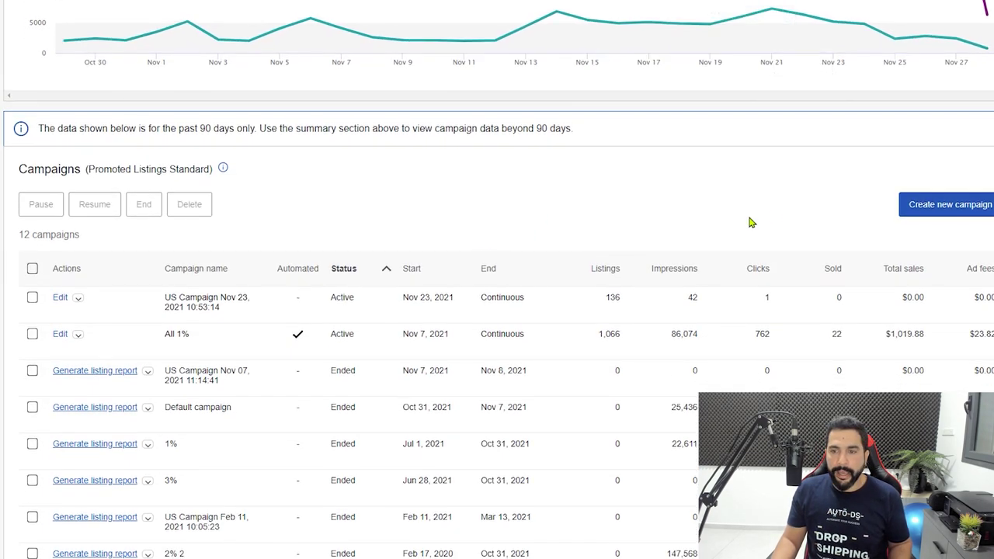
{"action": "left_click", "coordinate": [912, 204]}
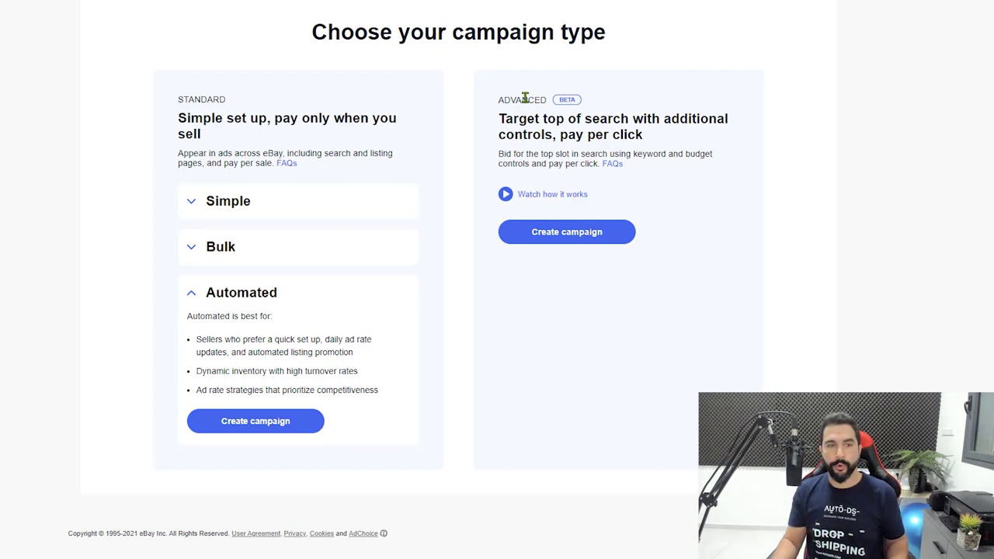
{"action": "left_click", "coordinate": [235, 424]}
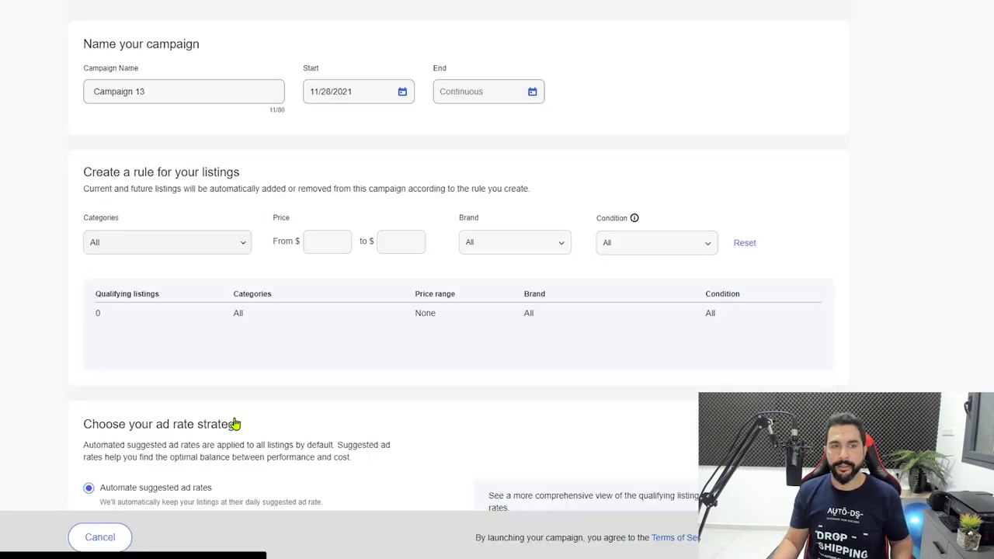
Review the new campaign's name, start and end dates, listing rule filters and ad rate strategy options.
{"action": "left_click", "coordinate": [195, 99]}
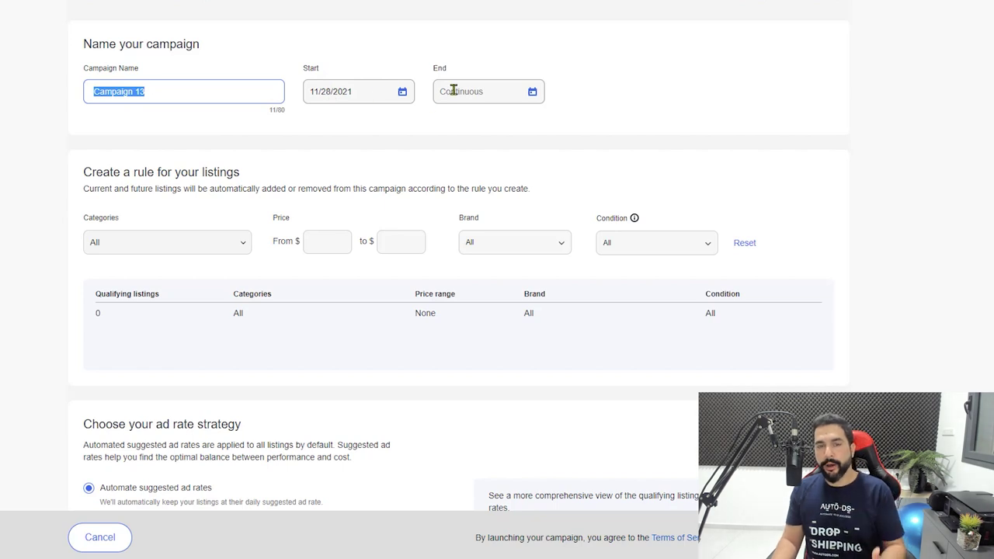
{"action": "scroll", "coordinate": [451, 95], "scroll_direction": "down", "scroll_amount": 2}
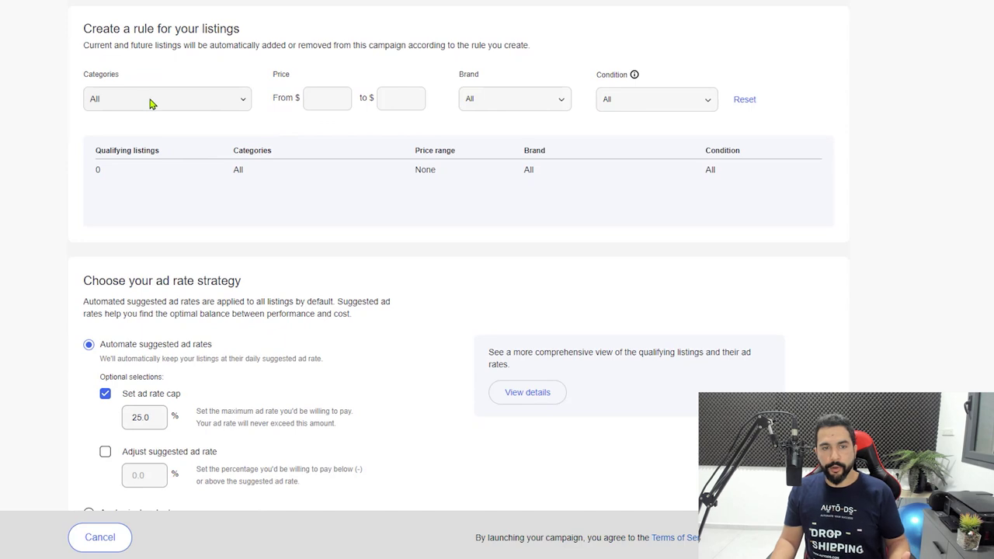
{"action": "scroll", "coordinate": [633, 129], "scroll_direction": "down", "scroll_amount": 2}
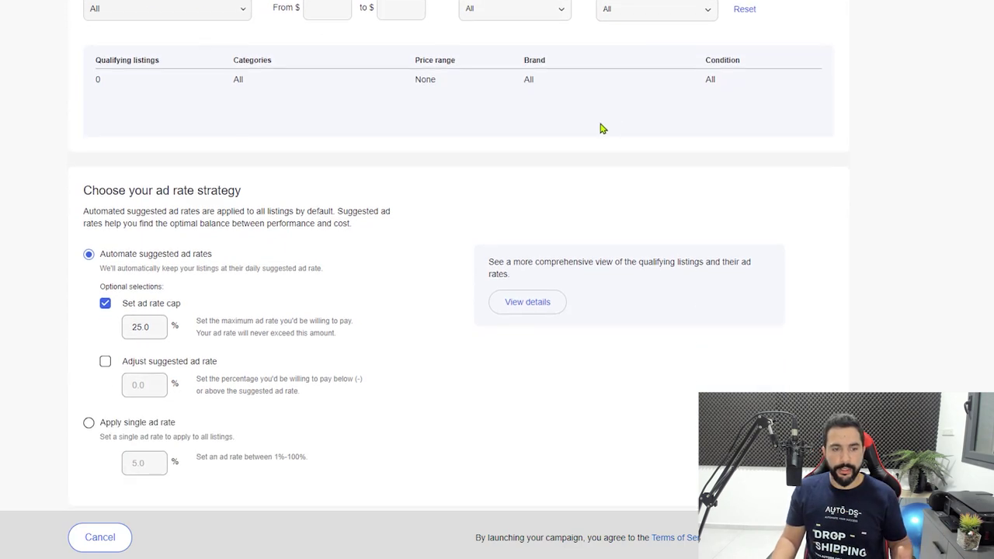
Try the single ad rate option, return to automated suggested ad rates and select the ad rate cap value.
{"action": "left_click", "coordinate": [89, 419]}
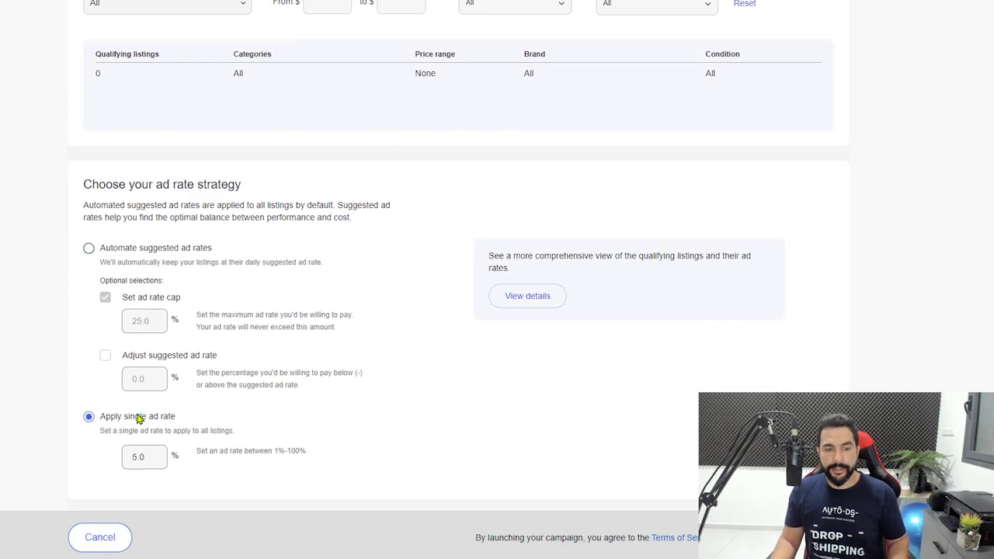
{"action": "left_click", "coordinate": [103, 263]}
{"action": "left_click_drag", "start_coordinate": [126, 320], "coordinate": [159, 332]}
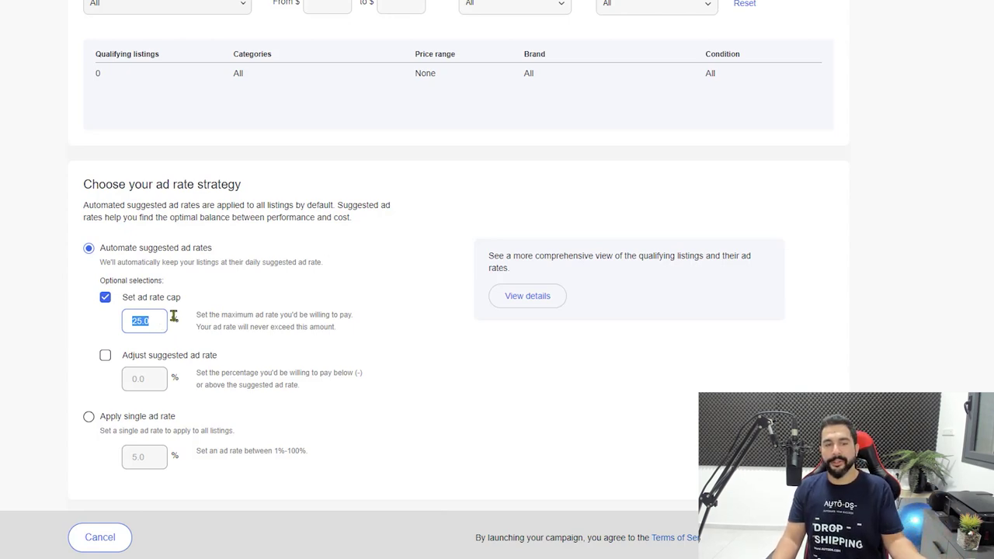
Choose a single ad rate for all listings and try rates of 1%, 2% and 3%.
{"action": "left_click", "coordinate": [90, 420]}
{"action": "double_click", "coordinate": [147, 458]}
{"action": "type", "text": "1"}
{"action": "left_click_drag", "start_coordinate": [140, 457], "coordinate": [91, 461]}
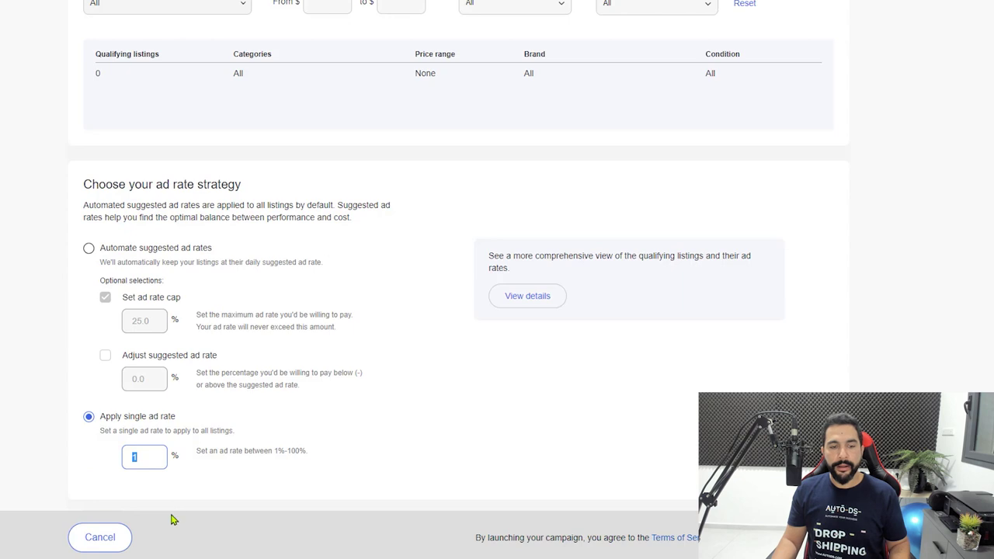
{"action": "type", "text": "2"}
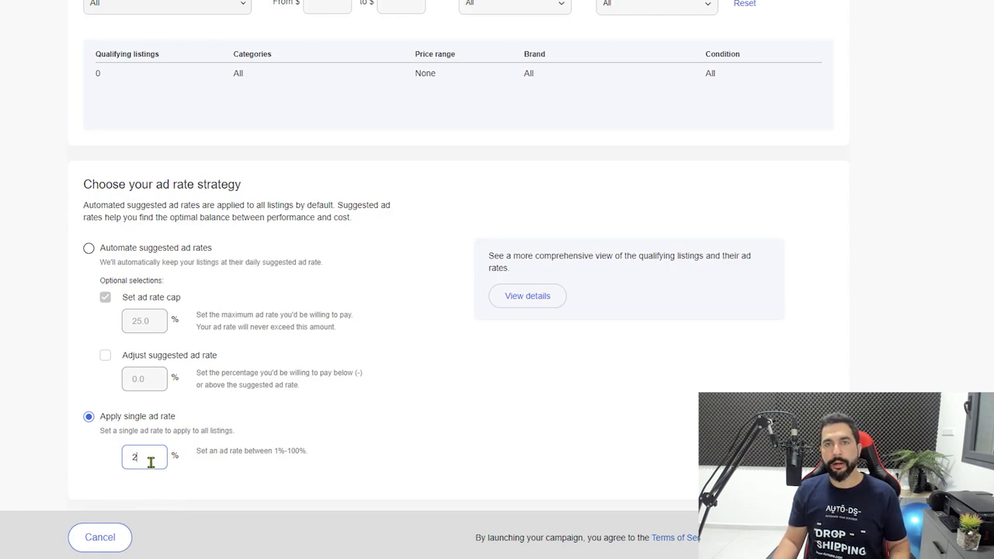
{"action": "key", "text": "BackSpace"}
{"action": "type", "text": "3"}
{"action": "double_click", "coordinate": [138, 459]}
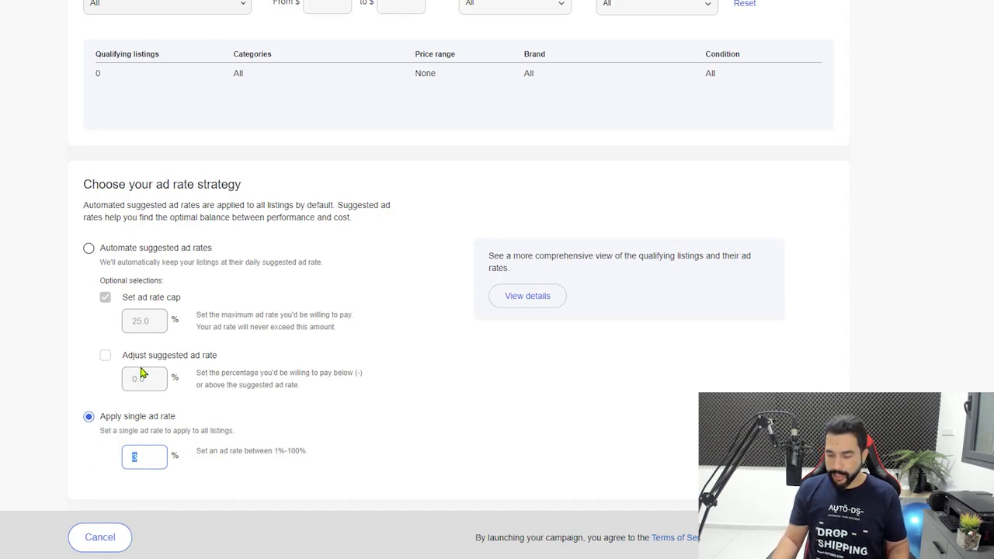
Set the campaign's single ad rate to 1%.
{"action": "left_click", "coordinate": [1, 386]}
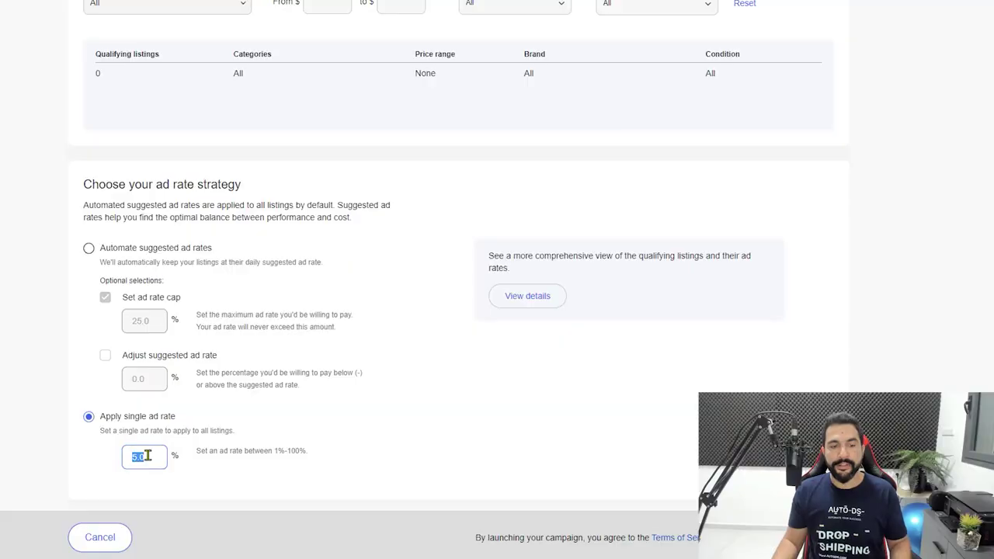
{"action": "left_click", "coordinate": [149, 456]}
{"action": "left_click_drag", "start_coordinate": [149, 456], "coordinate": [121, 455]}
{"action": "type", "text": "1"}
{"action": "left_click", "coordinate": [4, 407]}
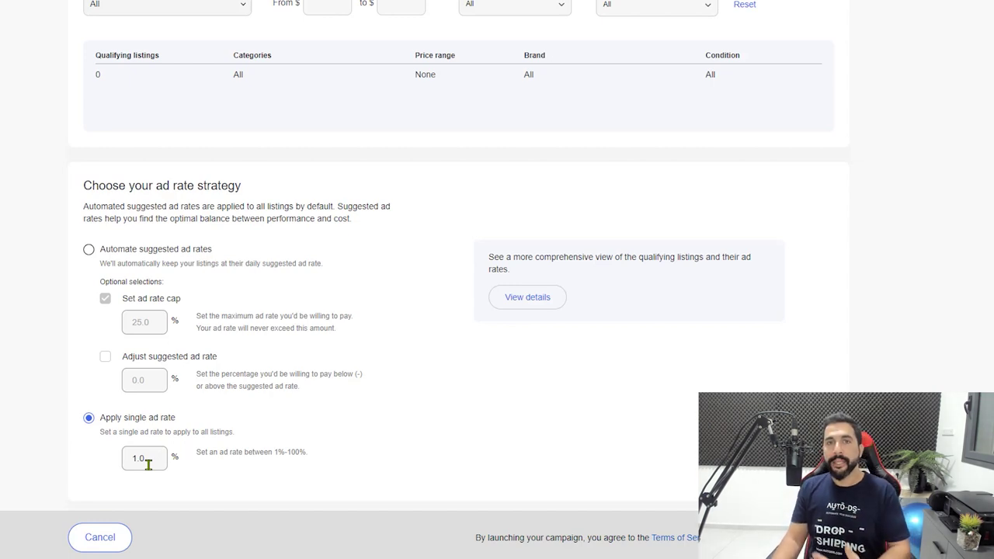
{"action": "left_click_drag", "start_coordinate": [148, 463], "coordinate": [132, 464]}
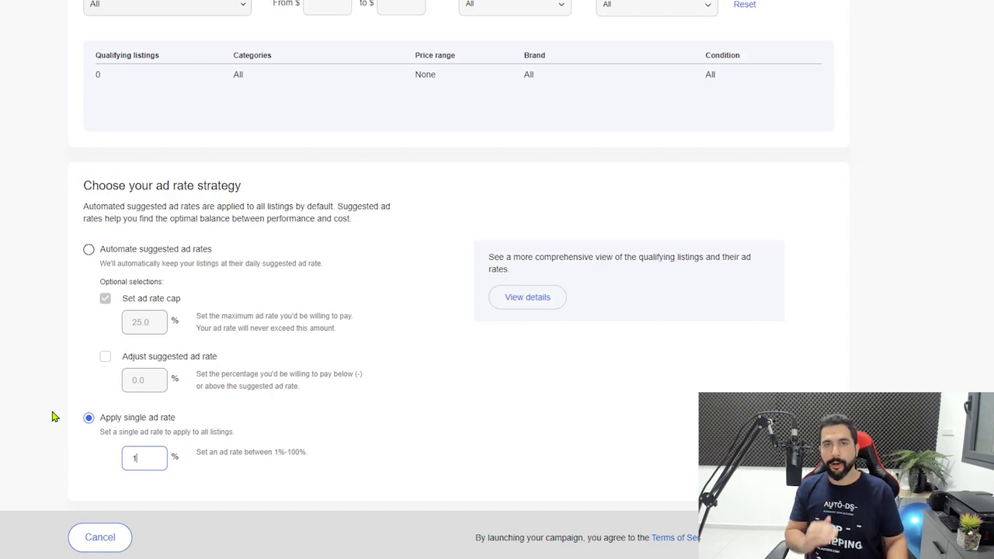
{"action": "key", "text": "Tab"}
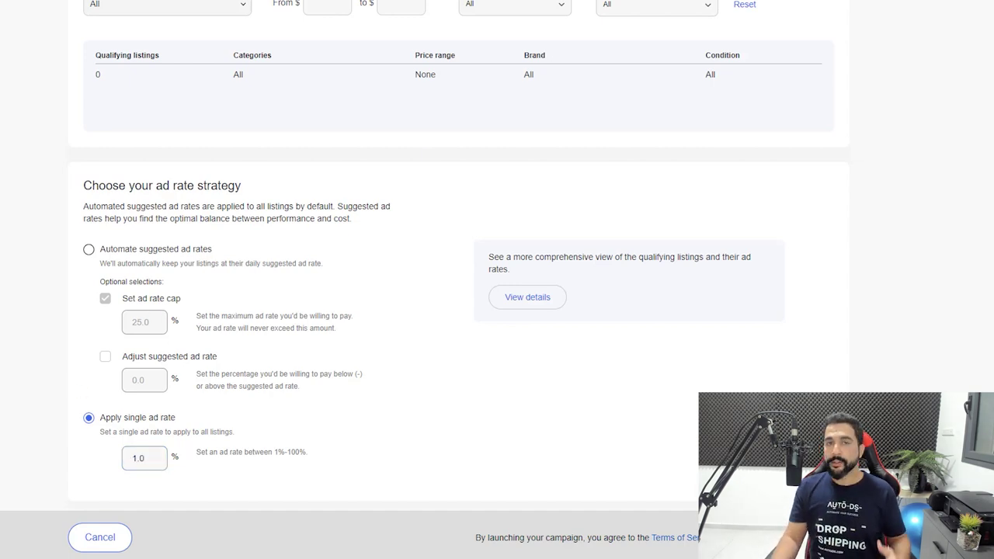